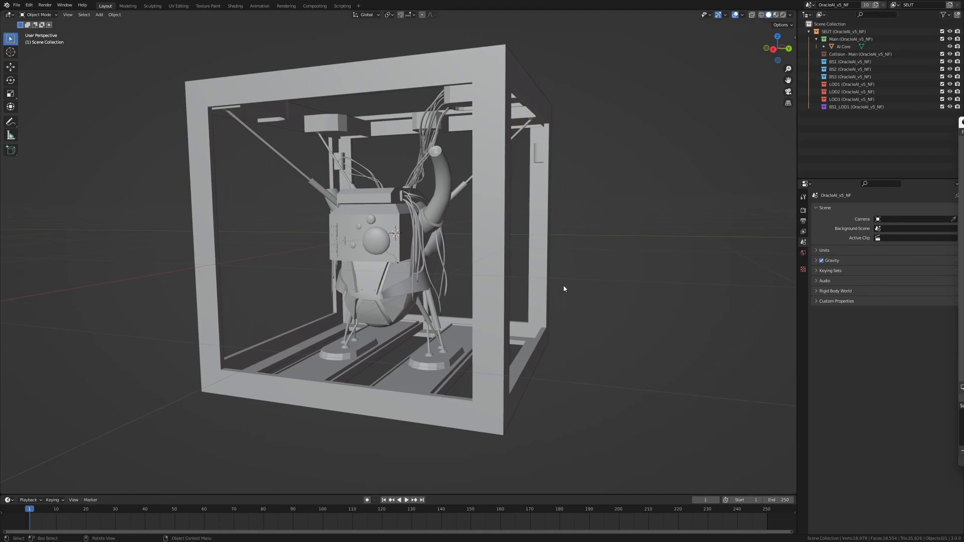
Open the AI Core object for mesh editing and select all linked geometry of the large round lens on the front panel
{"action": "middle_click_drag", "start_coordinate": [569, 301], "coordinate": [472, 303]}
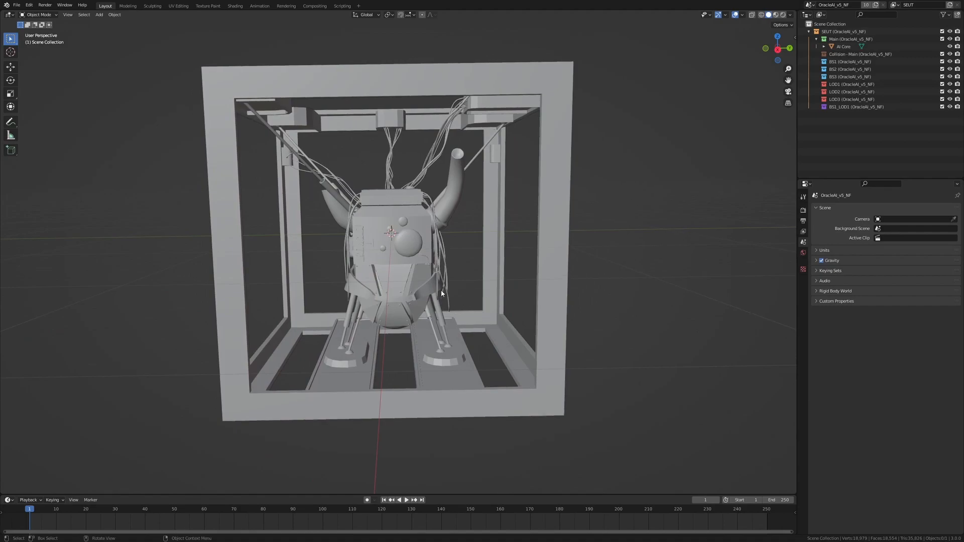
{"action": "middle_click_drag", "start_coordinate": [438, 290], "coordinate": [440, 258]}
{"action": "scroll", "coordinate": [403, 254], "scroll_direction": "up", "scroll_amount": 2}
{"action": "scroll", "coordinate": [441, 256], "scroll_direction": "up", "scroll_amount": 5}
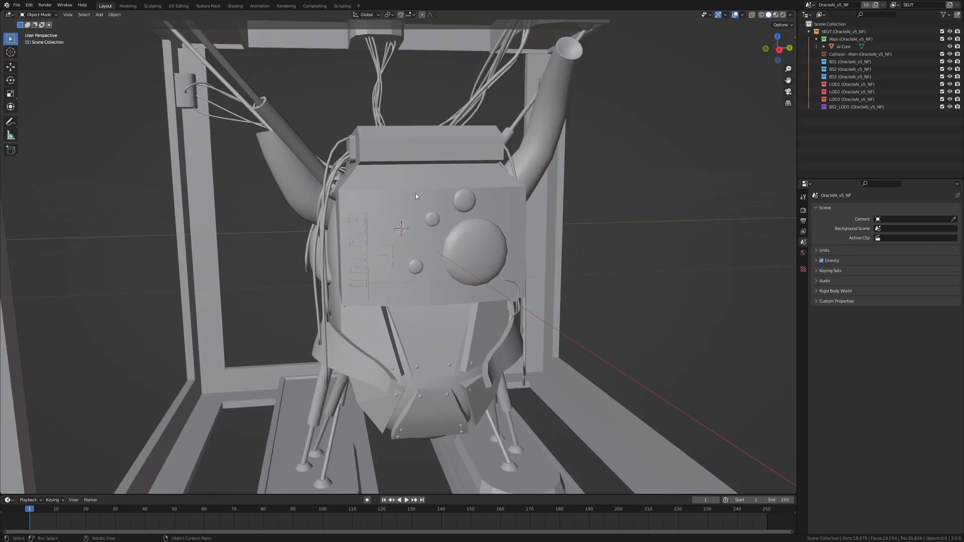
{"action": "scroll", "coordinate": [471, 247], "scroll_direction": "up", "scroll_amount": 4}
{"action": "middle_click_drag", "start_coordinate": [448, 267], "coordinate": [369, 290]}
{"action": "left_click", "coordinate": [470, 286]}
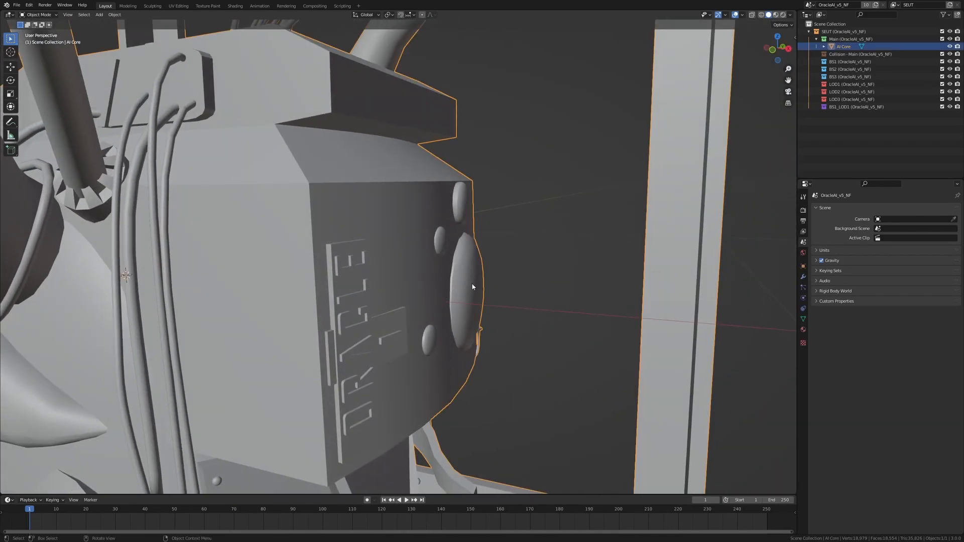
{"action": "key", "text": "Tab"}
{"action": "key", "text": "ctrl+l"}
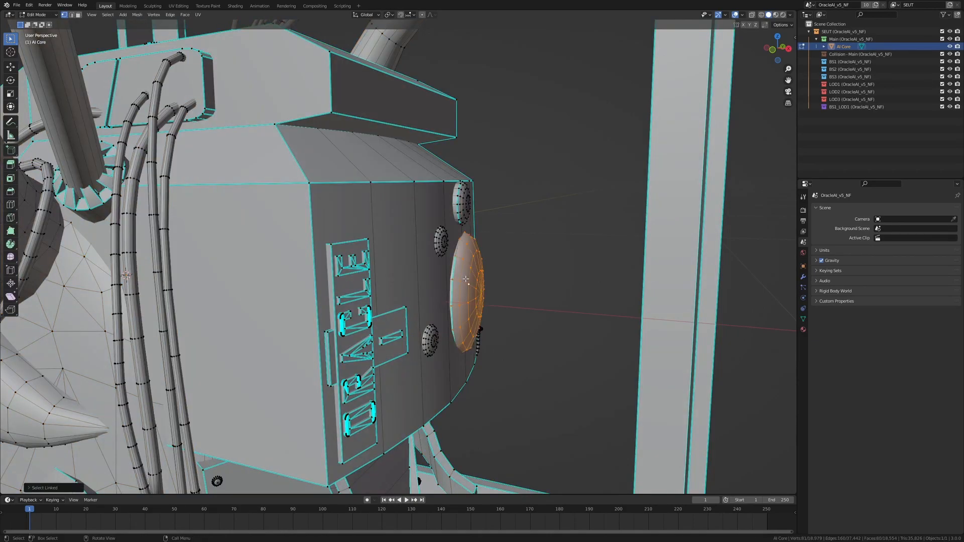
Examine the hollow backs of the front lenses and the open cable ends to see where hidden faces were left out
{"action": "middle_click_drag", "start_coordinate": [455, 285], "coordinate": [397, 292]}
{"action": "scroll", "coordinate": [369, 301], "scroll_direction": "up", "scroll_amount": 2}
{"action": "middle_click_drag", "start_coordinate": [343, 319], "coordinate": [514, 303]}
{"action": "scroll", "coordinate": [519, 320], "scroll_direction": "down", "scroll_amount": 3}
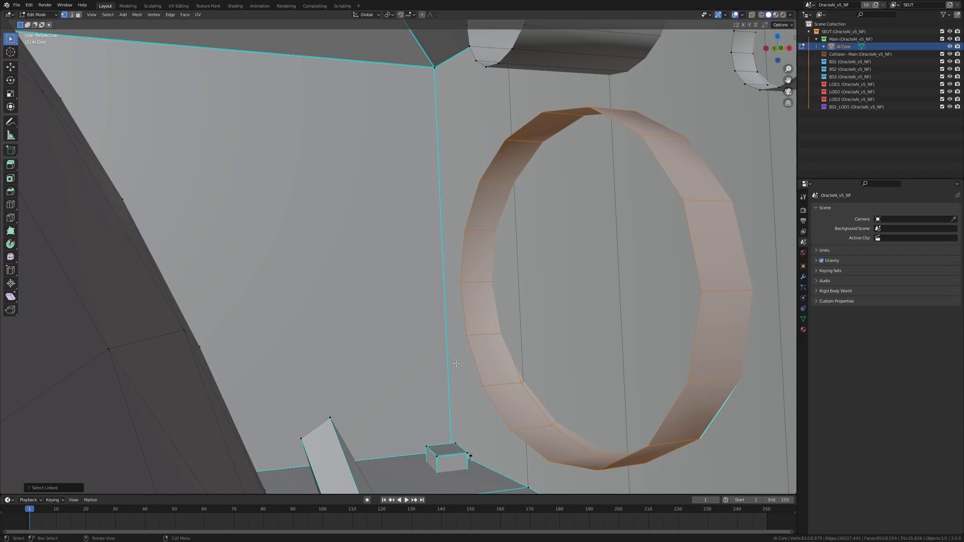
{"action": "middle_click_drag", "start_coordinate": [463, 320], "coordinate": [543, 282]}
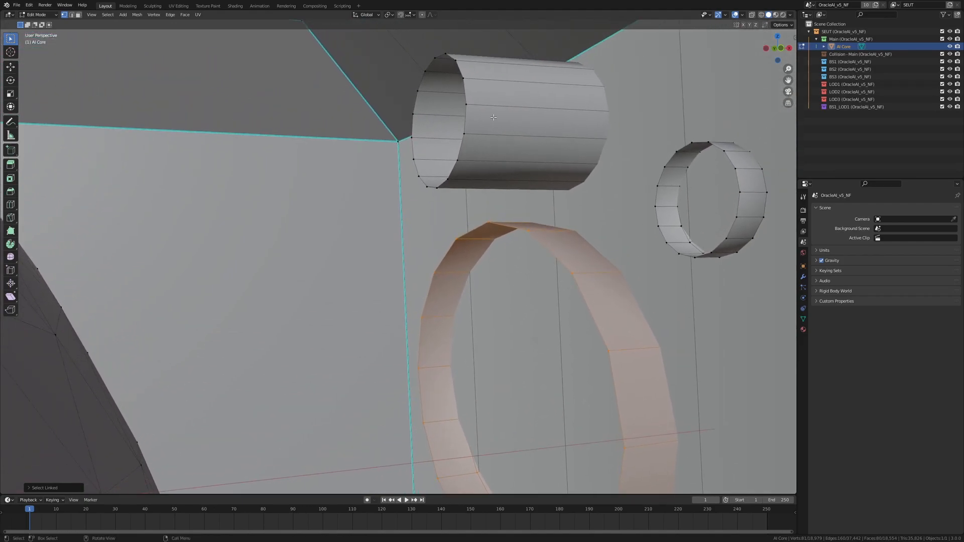
{"action": "middle_click_drag", "start_coordinate": [599, 259], "coordinate": [379, 198]}
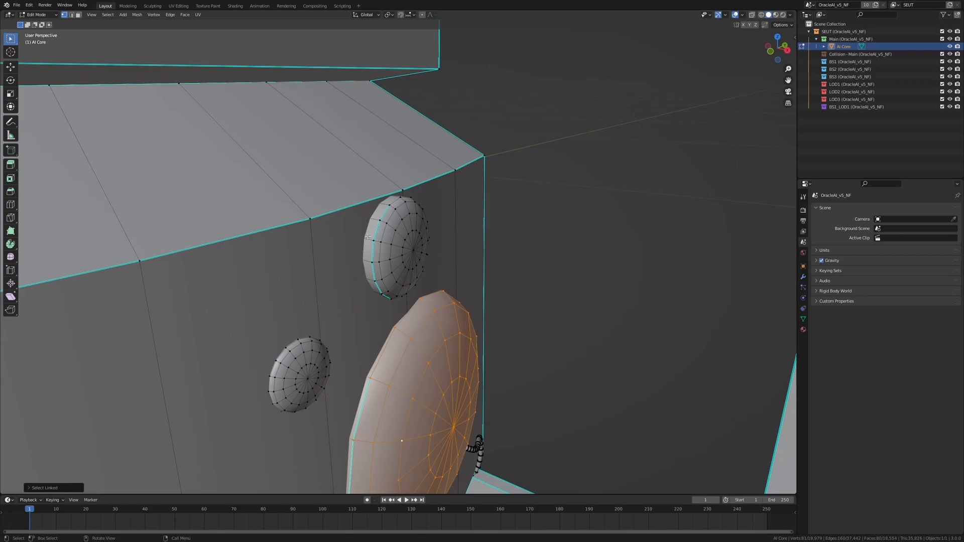
{"action": "middle_click_drag", "start_coordinate": [386, 185], "coordinate": [310, 409]}
{"action": "scroll", "coordinate": [344, 219], "scroll_direction": "up", "scroll_amount": 3}
{"action": "middle_click_drag", "start_coordinate": [221, 401], "coordinate": [329, 301]}
{"action": "scroll", "coordinate": [362, 295], "scroll_direction": "up", "scroll_amount": 2}
{"action": "scroll", "coordinate": [361, 295], "scroll_direction": "up", "scroll_amount": 3}
{"action": "scroll", "coordinate": [329, 301], "scroll_direction": "down", "scroll_amount": 2}
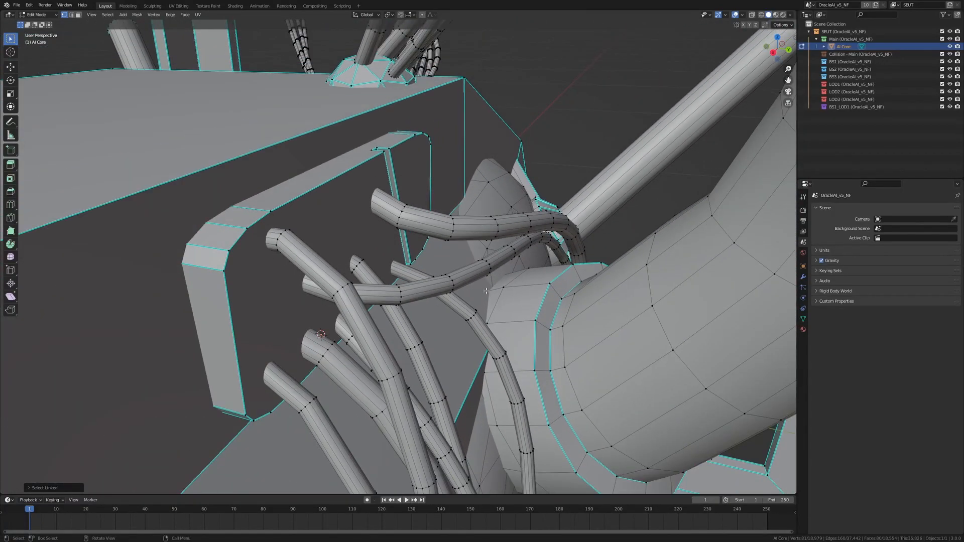
{"action": "scroll", "coordinate": [483, 290], "scroll_direction": "down", "scroll_amount": 3}
{"action": "middle_click_drag", "start_coordinate": [486, 250], "coordinate": [522, 337], "text": "shift"}
{"action": "scroll", "coordinate": [522, 337], "scroll_direction": "down", "scroll_amount": 4}
{"action": "middle_click_drag", "start_coordinate": [326, 251], "coordinate": [515, 163], "text": "shift"}
{"action": "scroll", "coordinate": [417, 266], "scroll_direction": "down", "scroll_amount": 3}
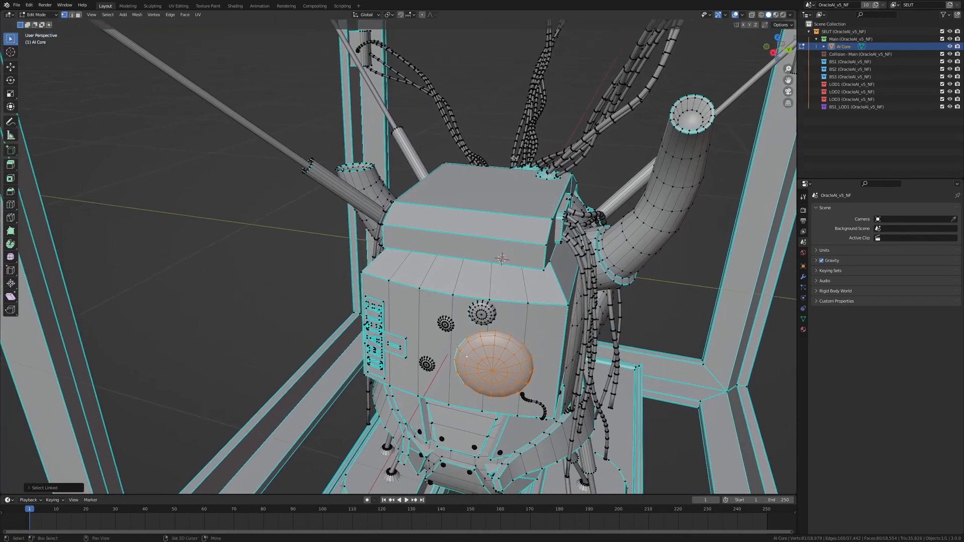
{"action": "middle_click_drag", "start_coordinate": [530, 311], "coordinate": [426, 291], "text": "shift"}
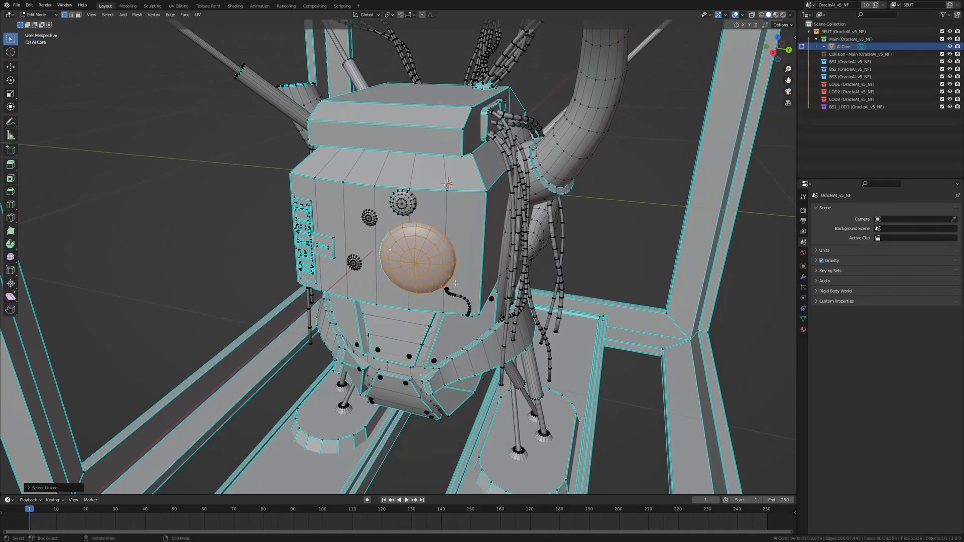
Switch to edge selection and compare the marked sharp edges in Edit Mode with the smooth shading in Object Mode
{"action": "key", "text": "2"}
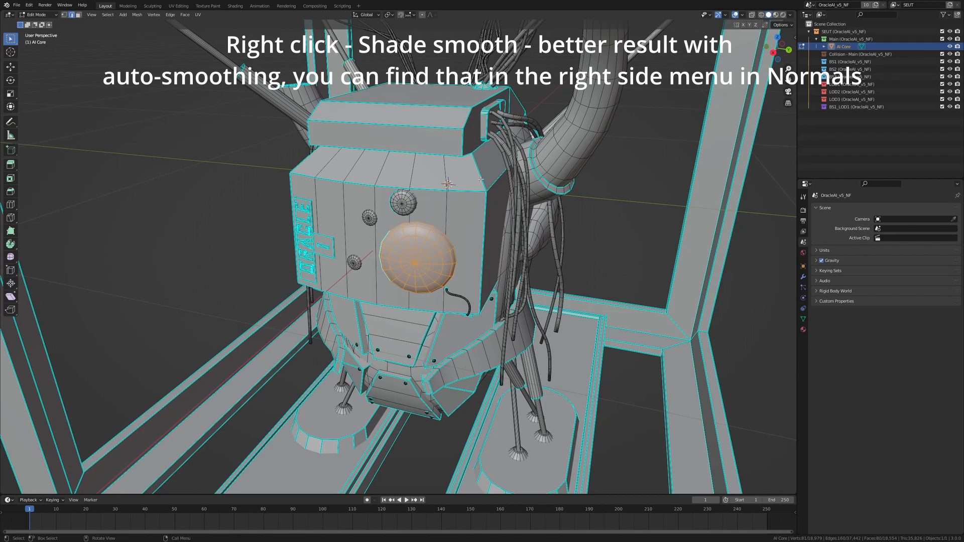
{"action": "scroll", "coordinate": [473, 208], "scroll_direction": "up", "scroll_amount": 2}
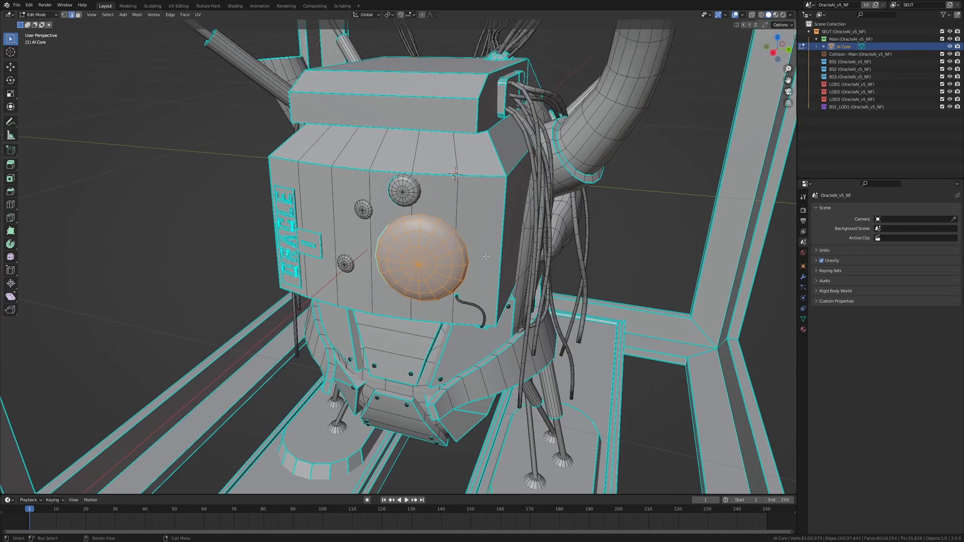
{"action": "middle_click_drag", "start_coordinate": [437, 317], "coordinate": [456, 325]}
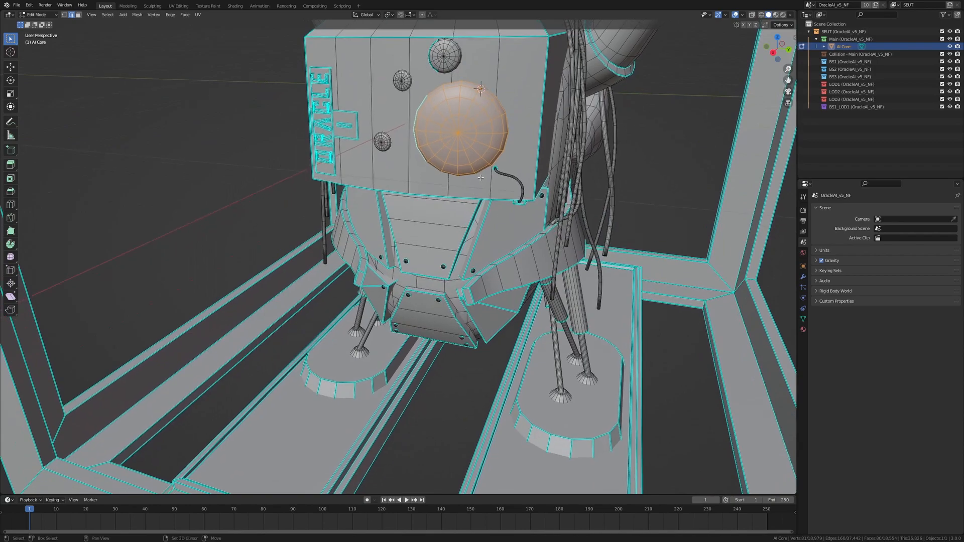
{"action": "key", "text": "Tab"}
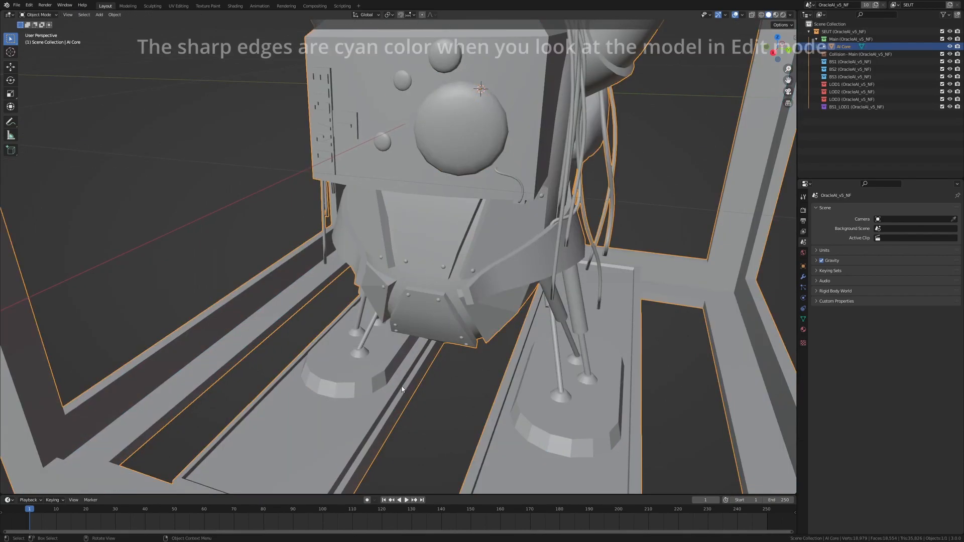
{"action": "middle_click_drag", "start_coordinate": [420, 320], "coordinate": [405, 346]}
{"action": "key", "text": "Tab"}
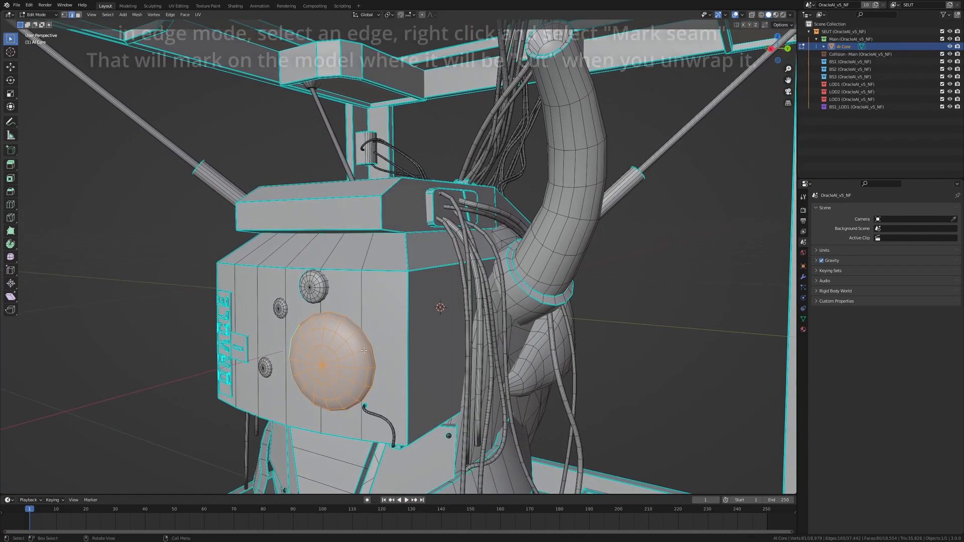
Select the lengthwise edge loop of one hanging cable beside the core's housing
{"action": "scroll", "coordinate": [381, 342], "scroll_direction": "up", "scroll_amount": 4}
{"action": "middle_click_drag", "start_coordinate": [468, 322], "coordinate": [454, 271]}
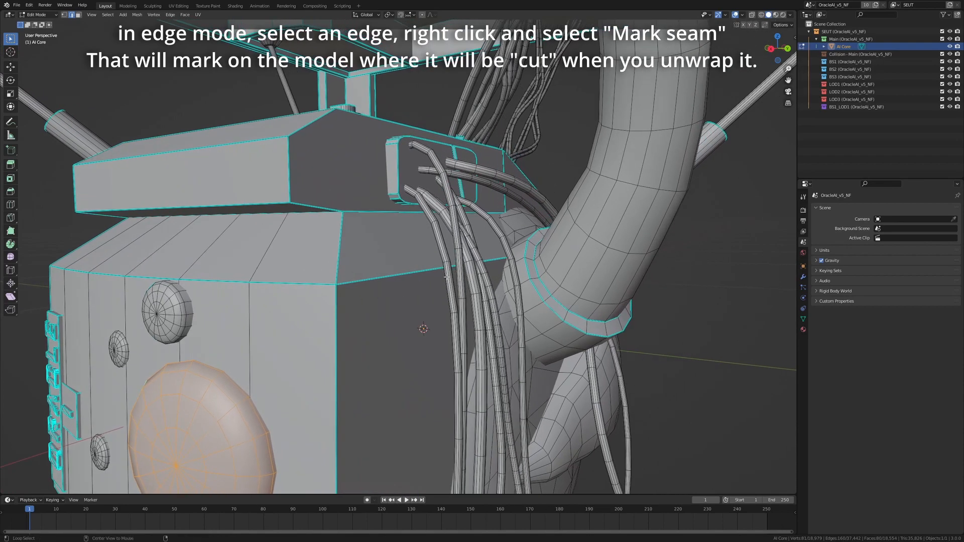
{"action": "left_click", "coordinate": [446, 277], "text": "alt"}
{"action": "middle_click_drag", "start_coordinate": [432, 241], "coordinate": [413, 244]}
{"action": "scroll", "coordinate": [444, 193], "scroll_direction": "up", "scroll_amount": 3}
{"action": "scroll", "coordinate": [444, 193], "scroll_direction": "up", "scroll_amount": 2}
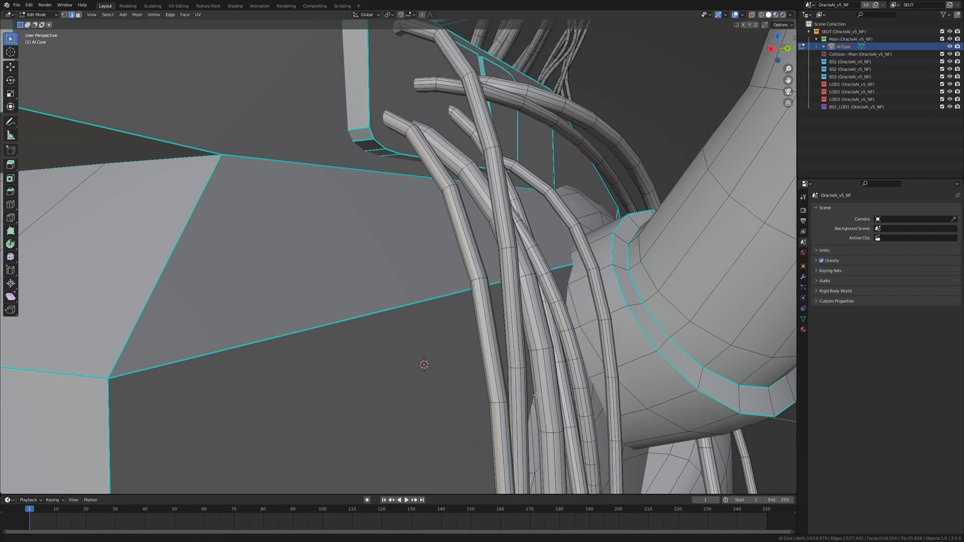
Examine how the selected cable edge runs along the housing, and inspect the struts, cables and upper frame for hidden seam locations
{"action": "scroll", "coordinate": [482, 382], "scroll_direction": "down", "scroll_amount": 4}
{"action": "middle_click_drag", "start_coordinate": [566, 358], "coordinate": [592, 214], "text": "shift"}
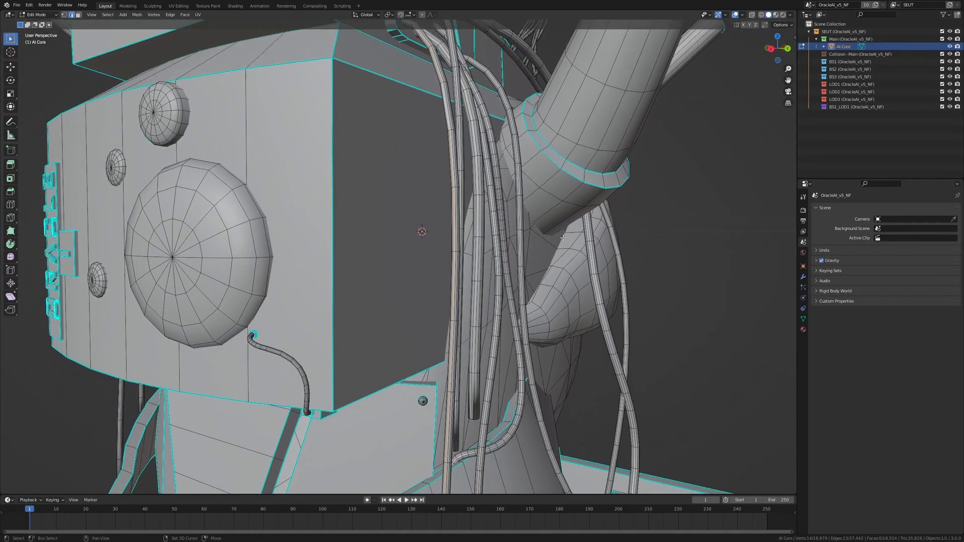
{"action": "scroll", "coordinate": [527, 352], "scroll_direction": "down", "scroll_amount": 3}
{"action": "middle_click_drag", "start_coordinate": [539, 343], "coordinate": [568, 288], "text": "shift"}
{"action": "scroll", "coordinate": [572, 323], "scroll_direction": "down", "scroll_amount": 2}
{"action": "middle_click_drag", "start_coordinate": [557, 329], "coordinate": [566, 308], "text": "shift"}
{"action": "middle_click_drag", "start_coordinate": [494, 288], "coordinate": [530, 360], "text": "shift"}
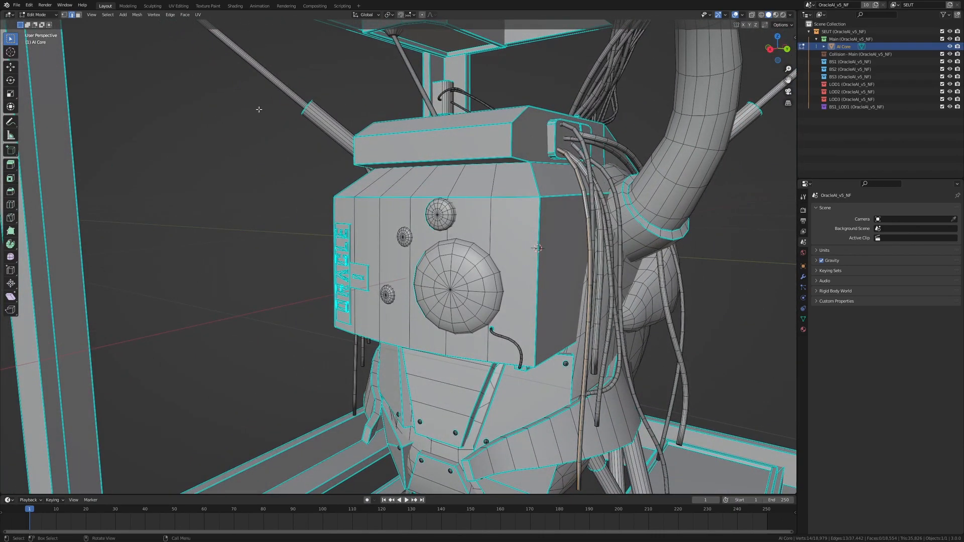
{"action": "middle_click_drag", "start_coordinate": [450, 107], "coordinate": [500, 201], "text": "shift"}
{"action": "middle_click_drag", "start_coordinate": [422, 218], "coordinate": [510, 210], "text": "shift"}
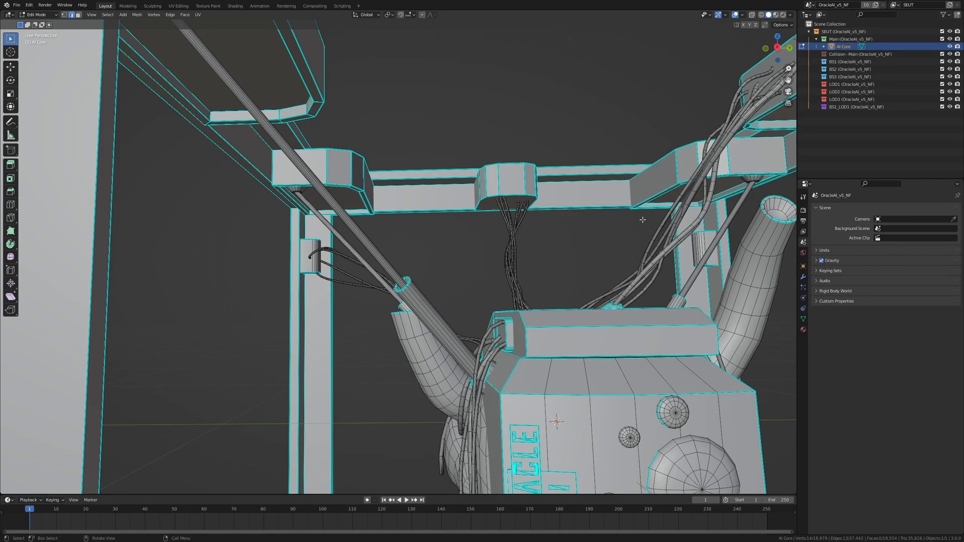
{"action": "middle_click_drag", "start_coordinate": [756, 182], "coordinate": [561, 272]}
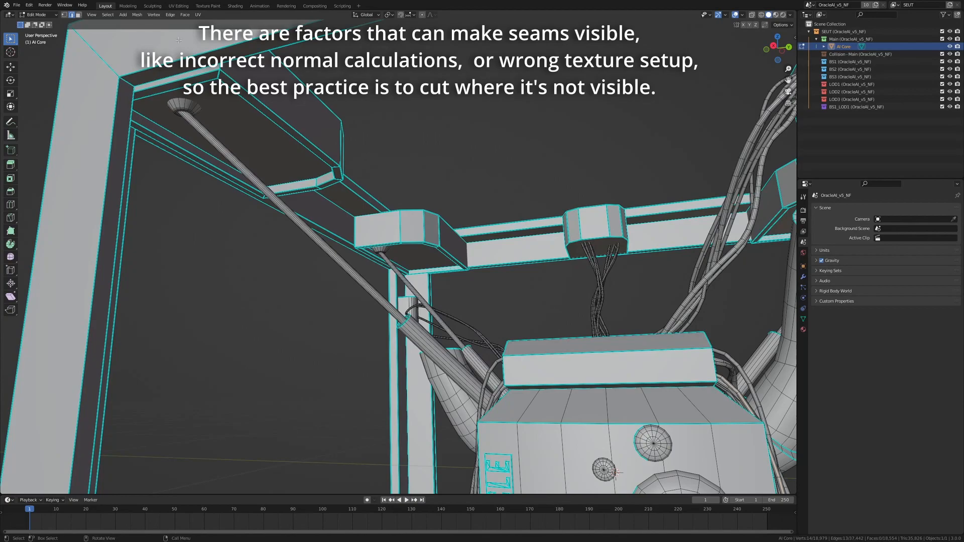
Switch to the UV Editing workspace and select the entire AI Core mesh to display its UV layout over the texture
{"action": "left_click", "coordinate": [178, 5]}
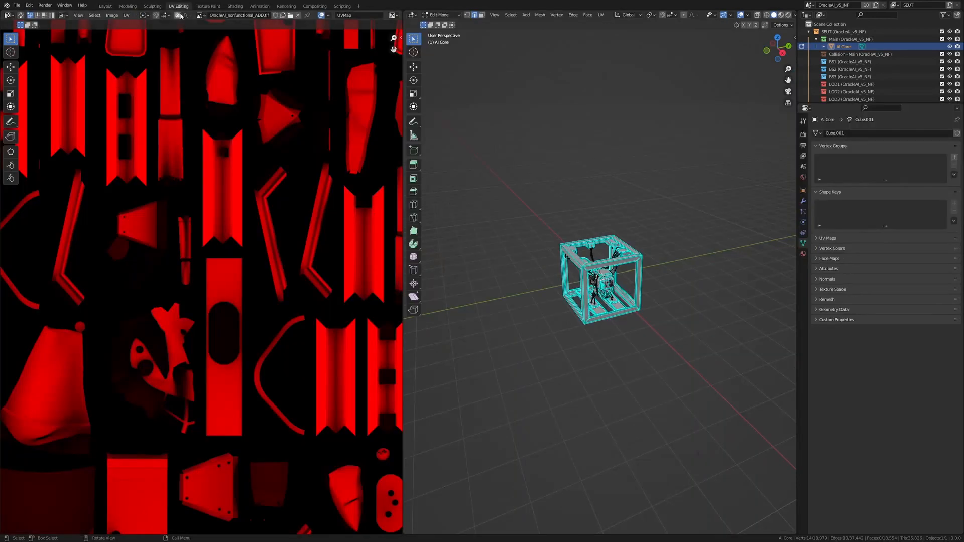
{"action": "scroll", "coordinate": [246, 170], "scroll_direction": "down", "scroll_amount": 6}
{"action": "scroll", "coordinate": [250, 200], "scroll_direction": "up", "scroll_amount": 3}
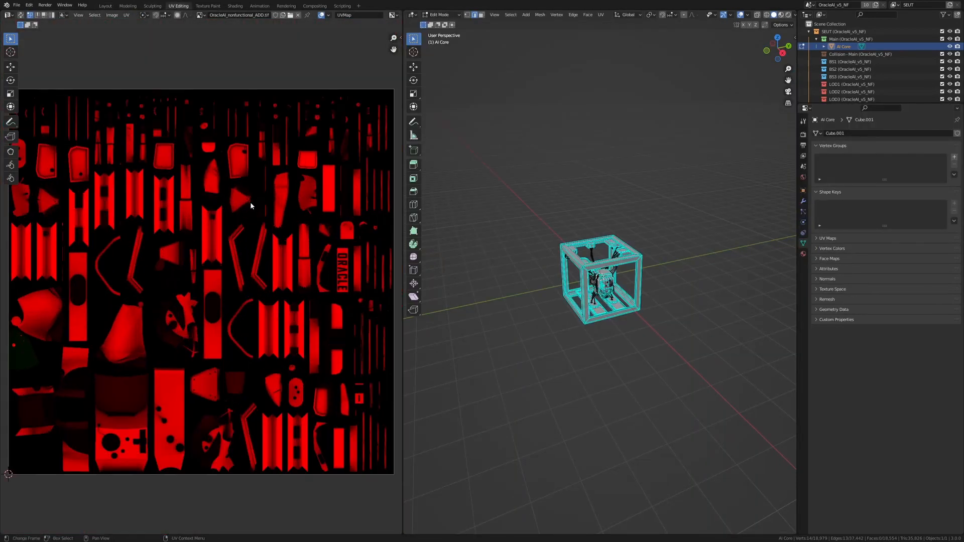
{"action": "scroll", "coordinate": [260, 165], "scroll_direction": "down", "scroll_amount": 2}
{"action": "key", "text": "alt+a"}
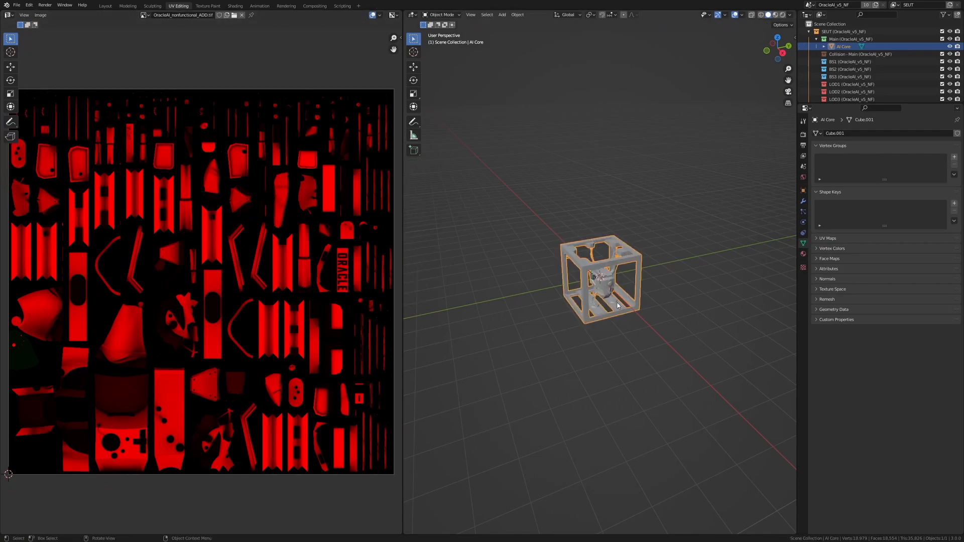
{"action": "key", "text": "a"}
{"action": "middle_click_drag", "start_coordinate": [507, 287], "coordinate": [442, 306]}
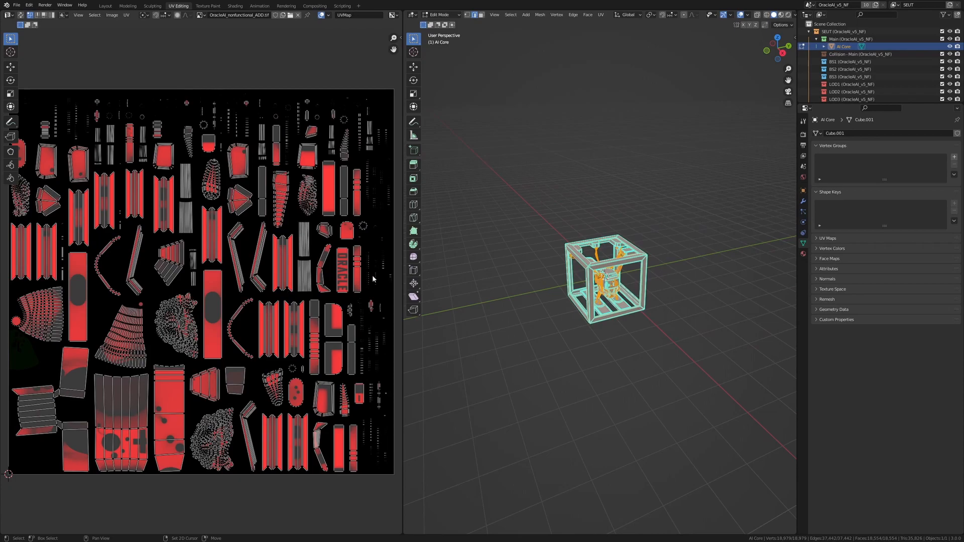
Widen the UV editor and examine how the UV islands are laid out over the texture
{"action": "left_click_drag", "start_coordinate": [403, 328], "coordinate": [553, 327]}
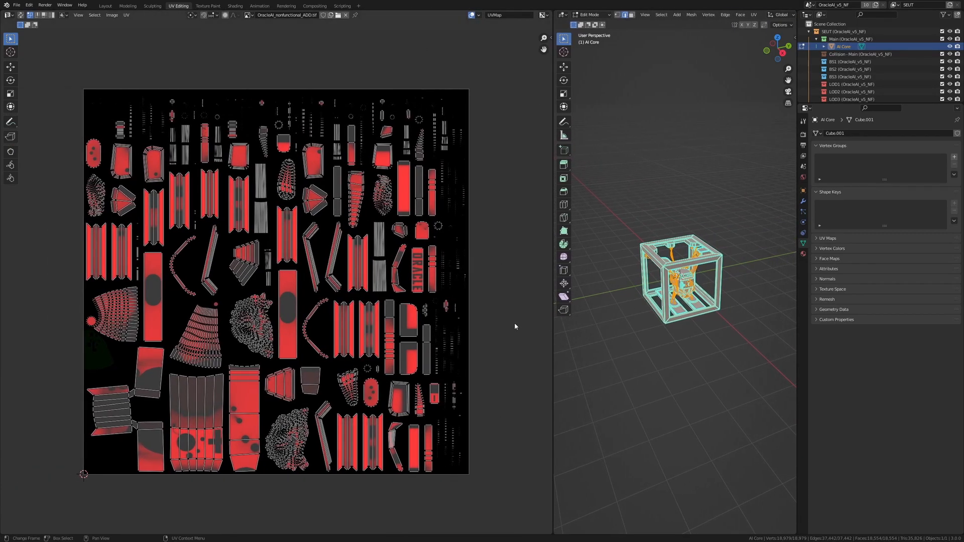
{"action": "scroll", "coordinate": [402, 174], "scroll_direction": "up", "scroll_amount": 4}
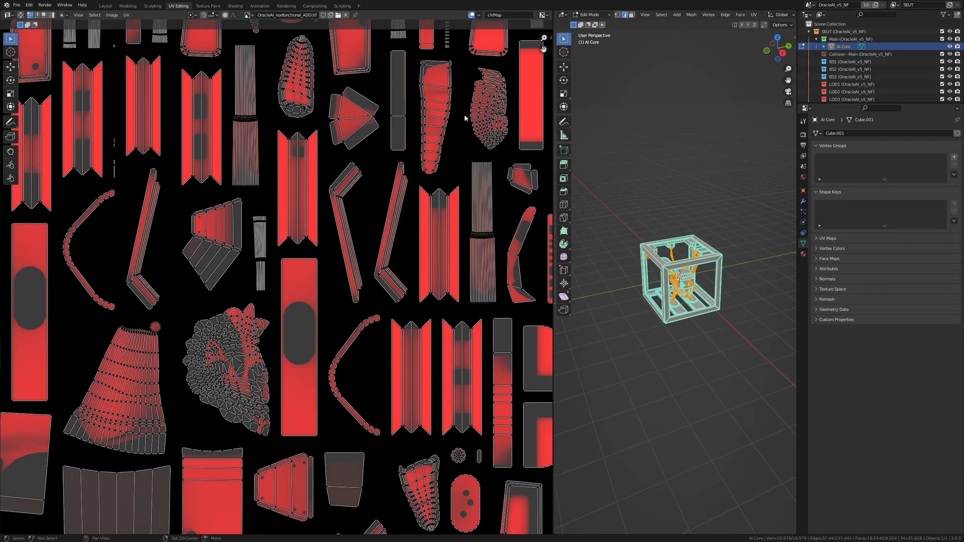
{"action": "scroll", "coordinate": [380, 163], "scroll_direction": "down", "scroll_amount": 2}
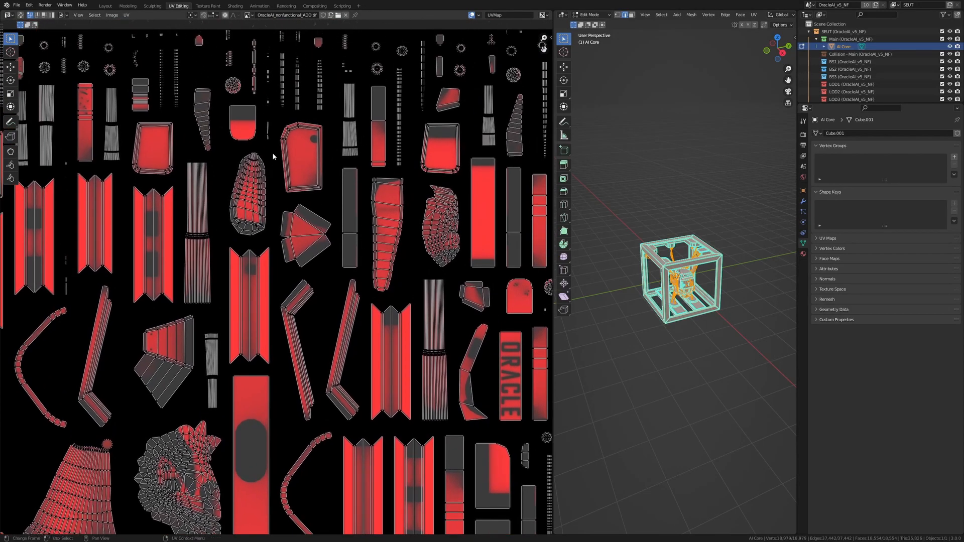
Select all linked geometry of the large front lens and locate its UV islands on the texture
{"action": "left_click", "coordinate": [692, 282]}
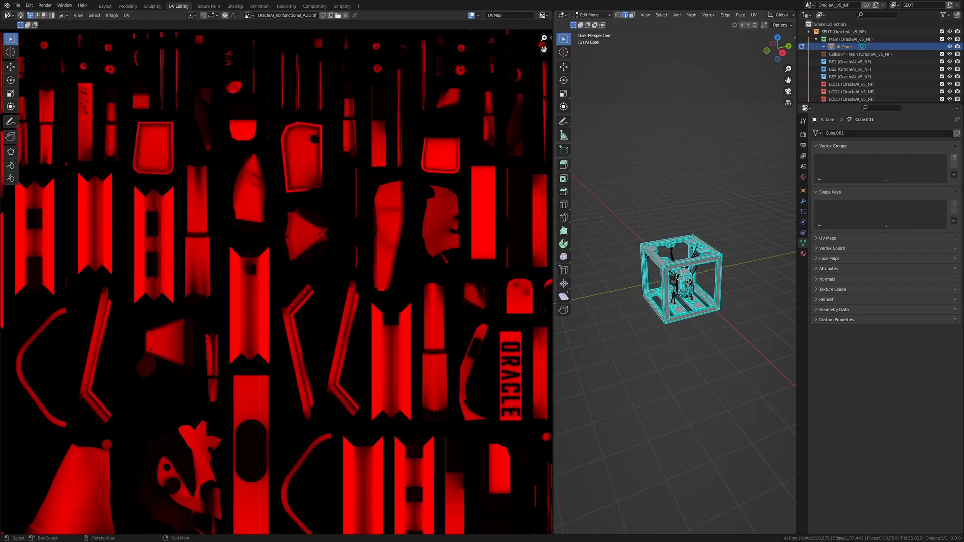
{"action": "key", "text": "ctrl+l"}
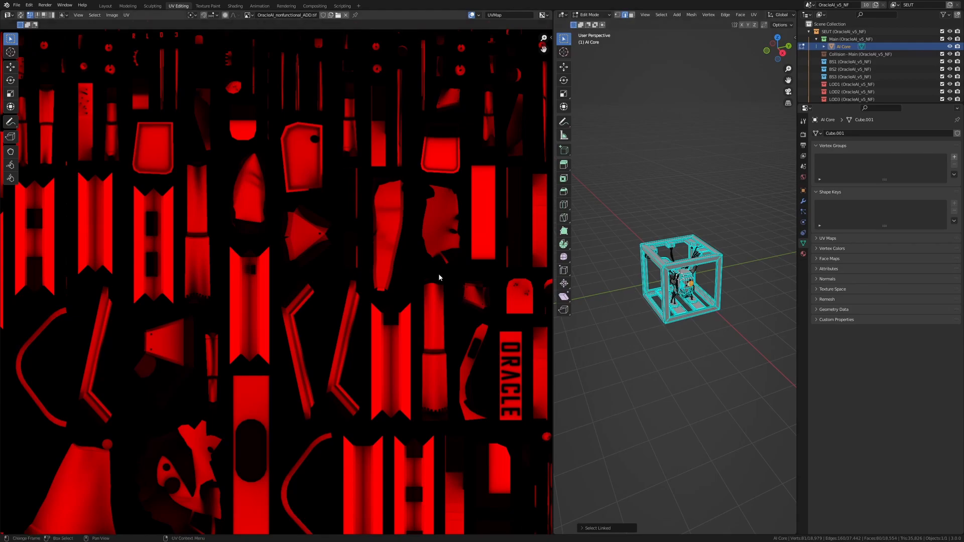
{"action": "middle_click_drag", "start_coordinate": [32, 421], "coordinate": [334, 310], "text": "shift"}
{"action": "middle_click_drag", "start_coordinate": [180, 417], "coordinate": [291, 282], "text": "shift"}
{"action": "scroll", "coordinate": [291, 282], "scroll_direction": "up", "scroll_amount": 7}
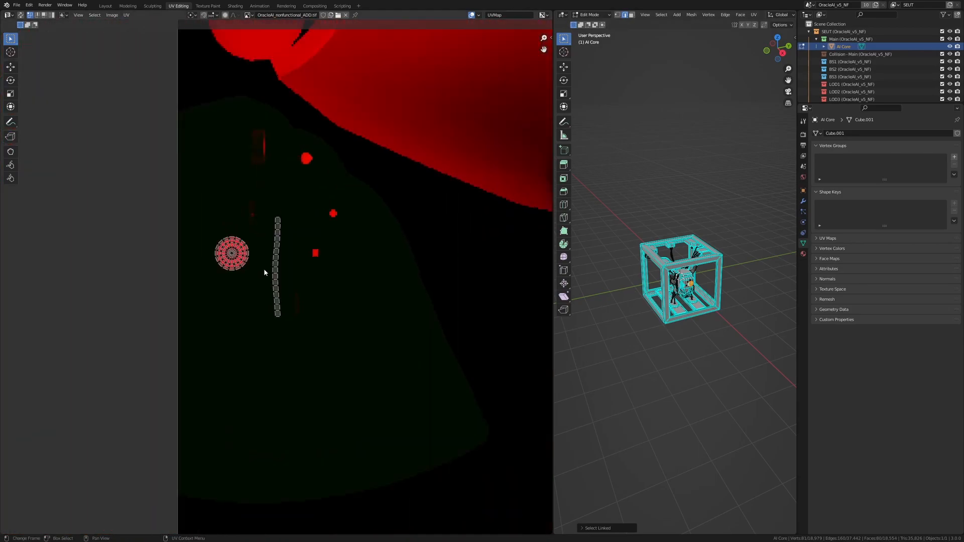
Examine the lens's circular cap and strip-shaped side islands up close, and narrow the UV editor to enlarge the 3D viewport
{"action": "scroll", "coordinate": [264, 272], "scroll_direction": "up", "scroll_amount": 5}
{"action": "middle_click_drag", "start_coordinate": [218, 231], "coordinate": [294, 260], "text": "shift"}
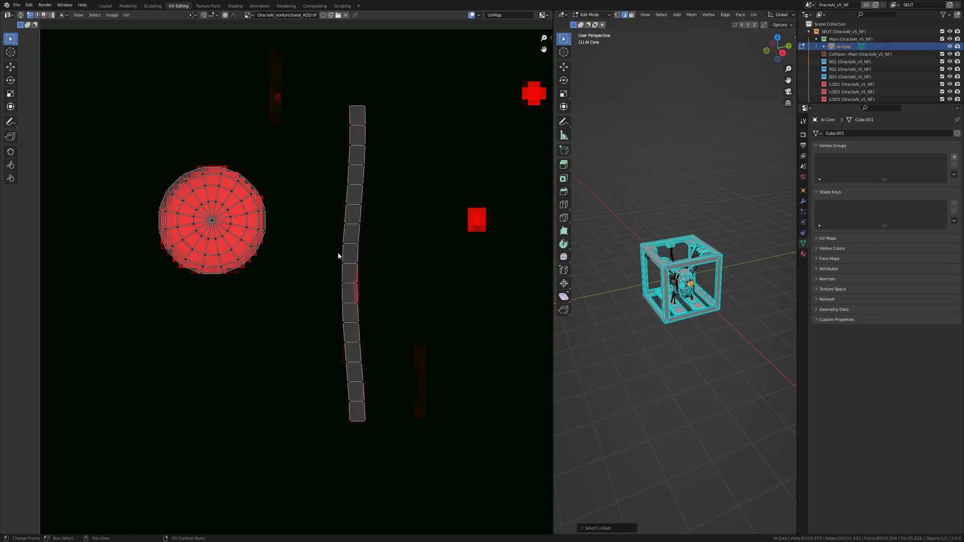
{"action": "scroll", "coordinate": [356, 237], "scroll_direction": "down", "scroll_amount": 2}
{"action": "middle_click_drag", "start_coordinate": [309, 262], "coordinate": [295, 266]}
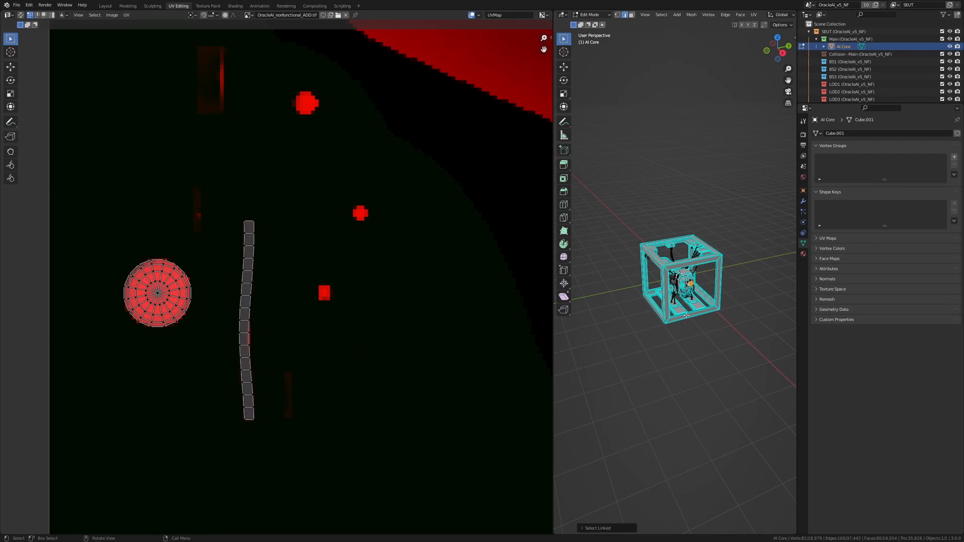
{"action": "scroll", "coordinate": [542, 333], "scroll_direction": "down", "scroll_amount": 4}
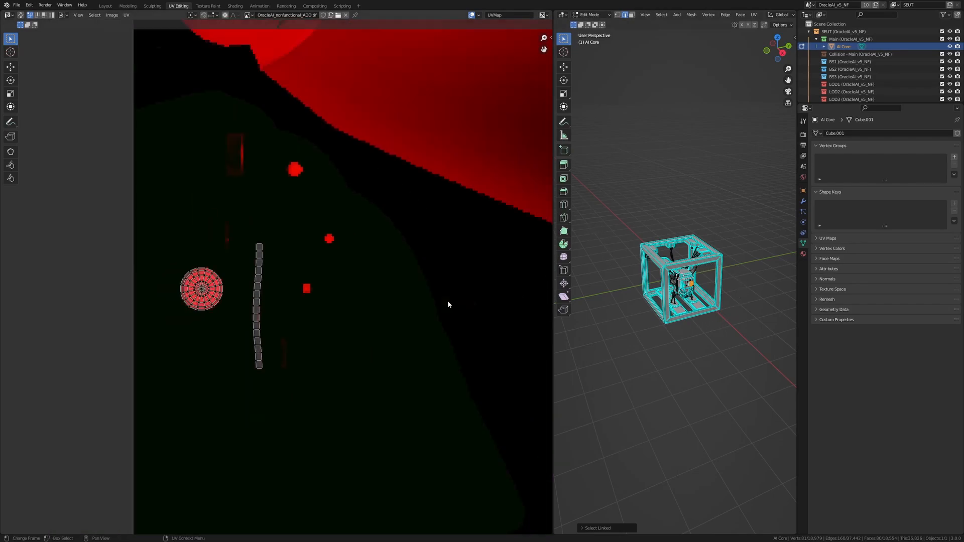
{"action": "left_click_drag", "start_coordinate": [553, 385], "coordinate": [400, 385]}
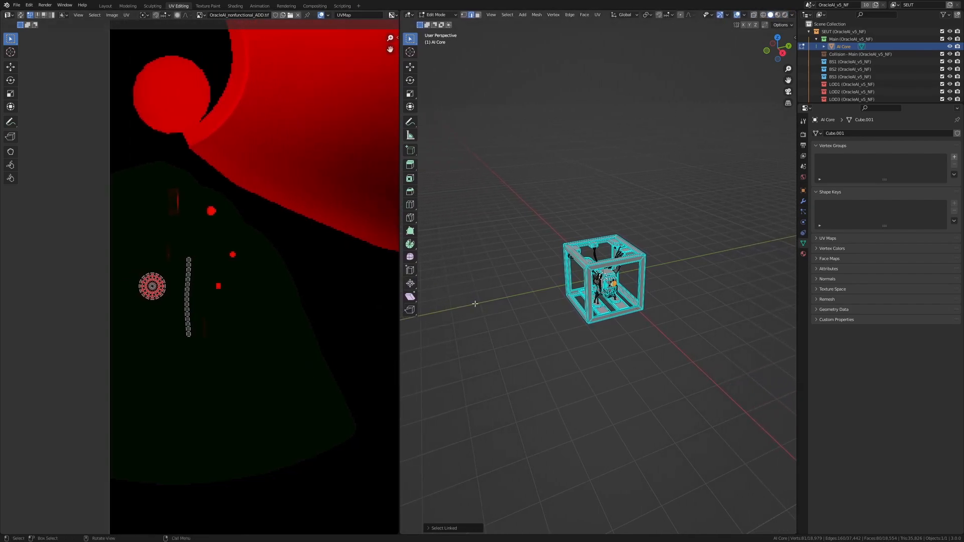
Select the entire AI Core mesh and switch back to Object Mode
{"action": "scroll", "coordinate": [279, 263], "scroll_direction": "down", "scroll_amount": 4}
{"action": "key", "text": "a"}
{"action": "middle_click_drag", "start_coordinate": [674, 338], "coordinate": [626, 355]}
{"action": "middle_click_drag", "start_coordinate": [575, 330], "coordinate": [547, 327]}
{"action": "left_click", "coordinate": [436, 14]}
{"action": "left_click", "coordinate": [436, 23]}
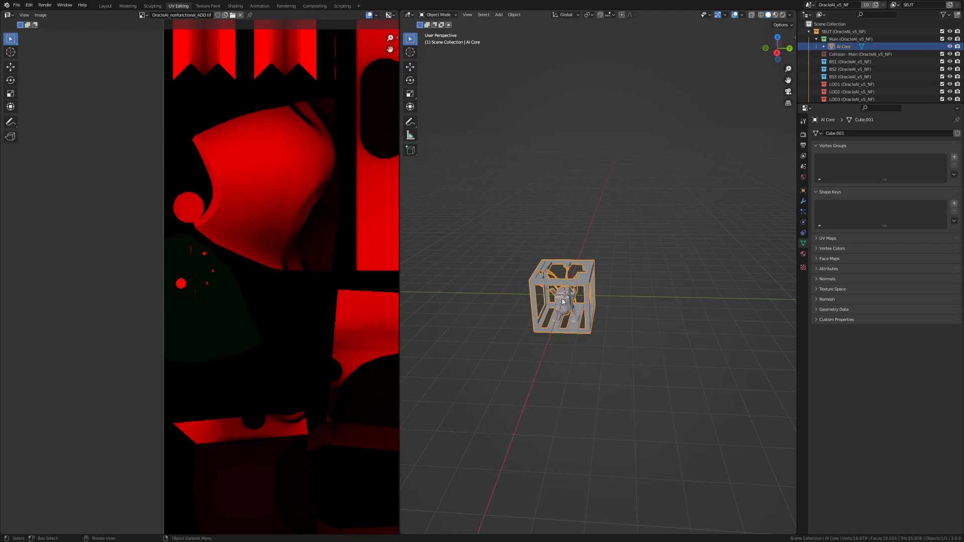
Check the AI Core's location, rotation, scale and dimensions, and hide the transform values again
{"action": "left_click", "coordinate": [514, 14]}
{"action": "mouse_move", "coordinate": [540, 48]}
{"action": "key", "text": "n"}
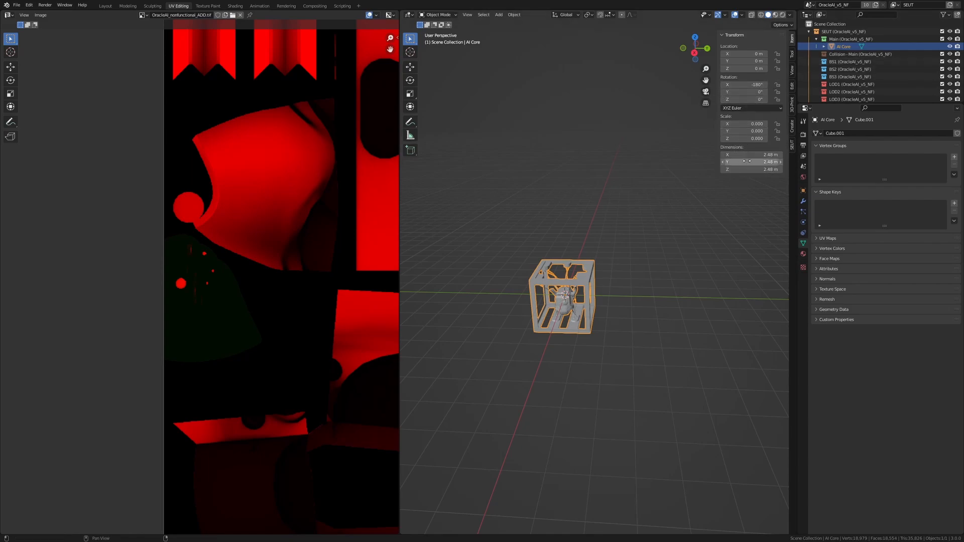
{"action": "scroll", "coordinate": [574, 313], "scroll_direction": "up", "scroll_amount": 3}
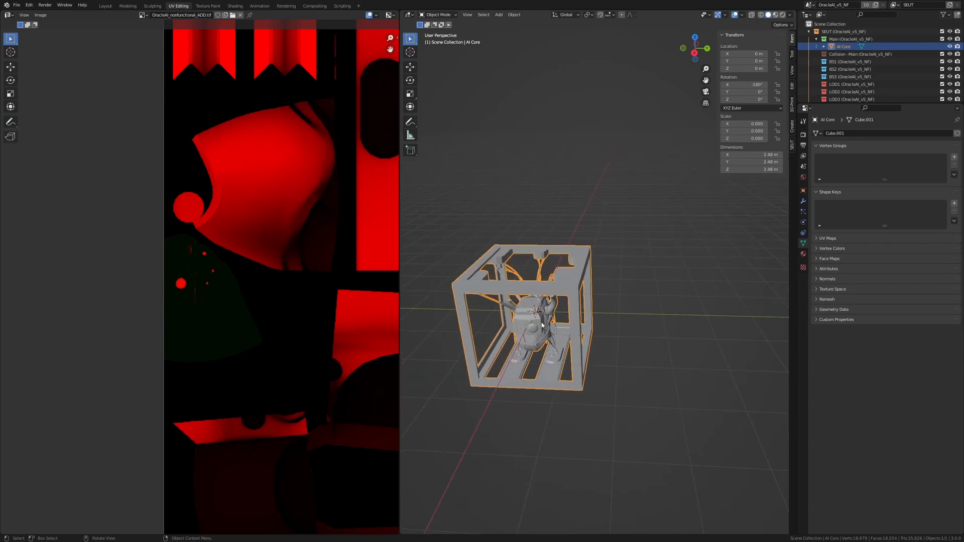
{"action": "middle_click_drag", "start_coordinate": [571, 328], "coordinate": [602, 298]}
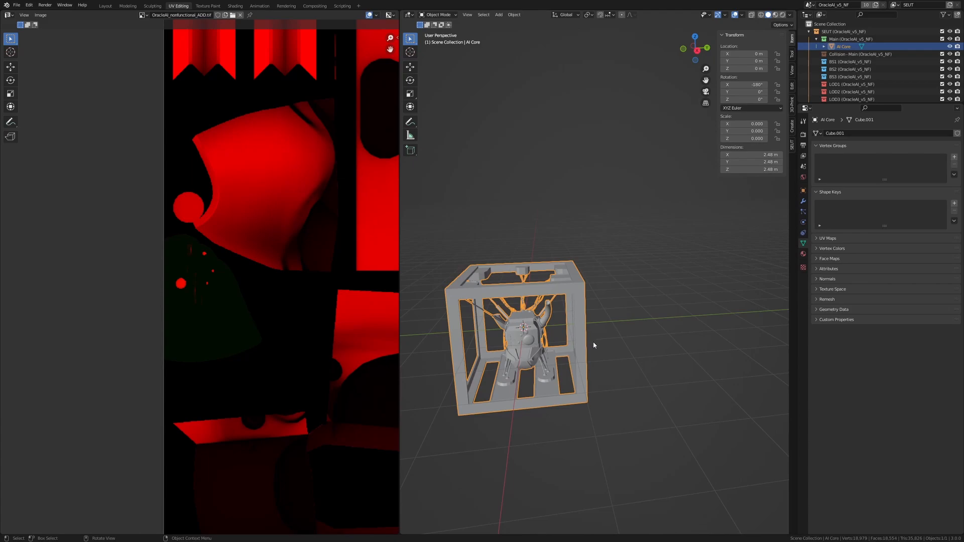
{"action": "key", "text": "n"}
Inspect the AI Core from several sides and return to Edit Mode with face selection
{"action": "middle_click_drag", "start_coordinate": [592, 327], "coordinate": [563, 271]}
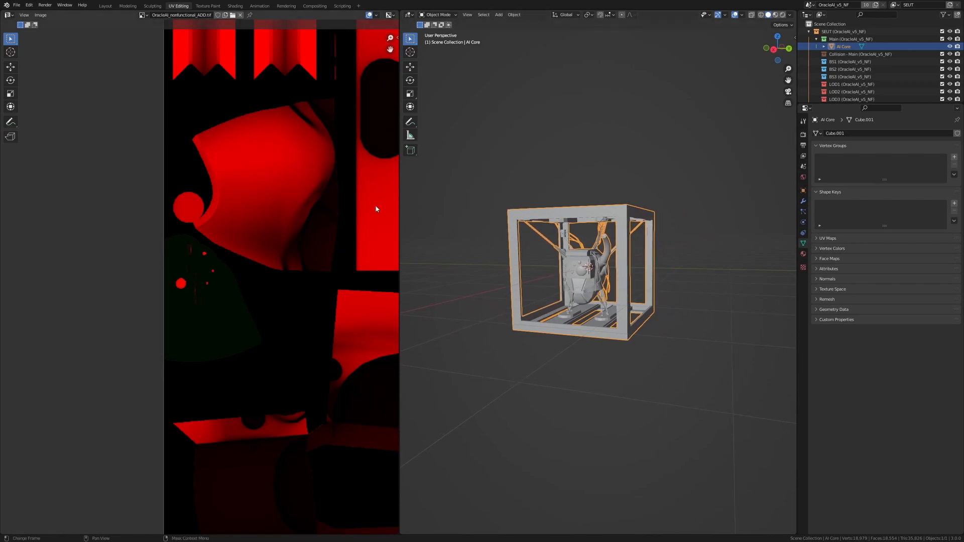
{"action": "middle_click_drag", "start_coordinate": [621, 267], "coordinate": [645, 283]}
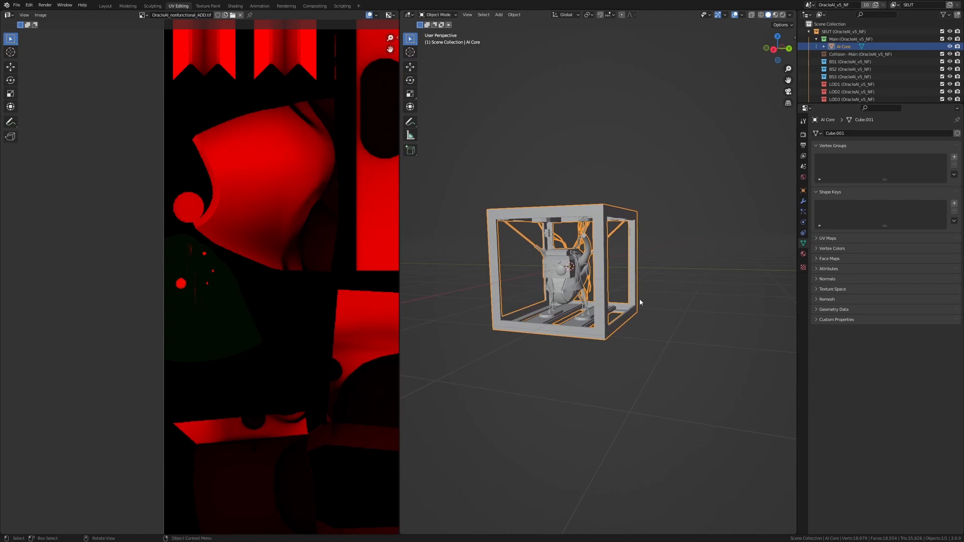
{"action": "middle_click_drag", "start_coordinate": [580, 209], "coordinate": [523, 197]}
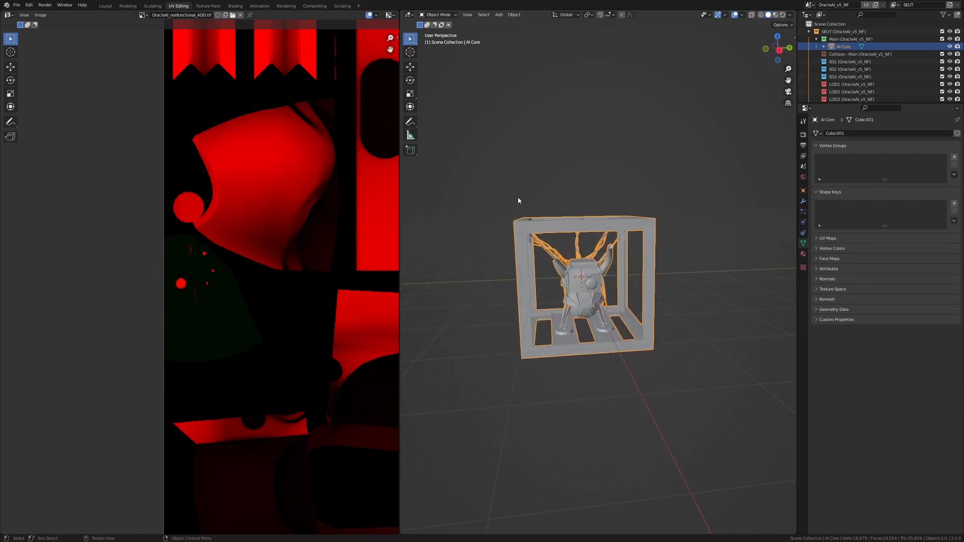
{"action": "middle_click_drag", "start_coordinate": [678, 269], "coordinate": [596, 261]}
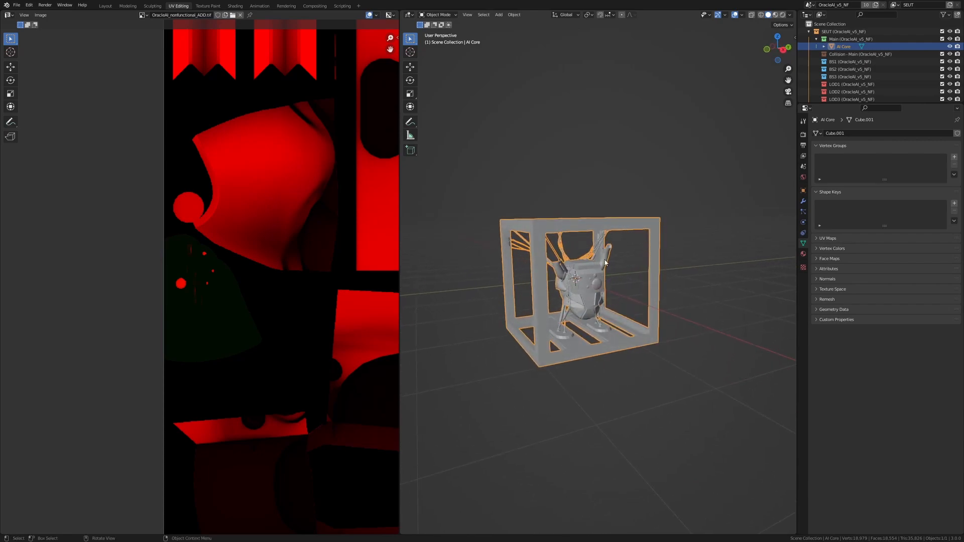
{"action": "key", "text": "Tab"}
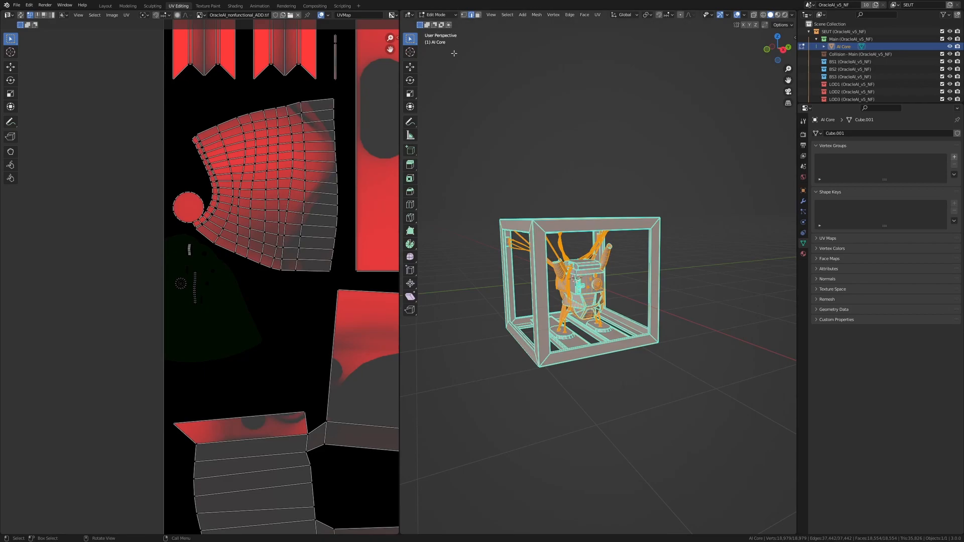
{"action": "key", "text": "3"}
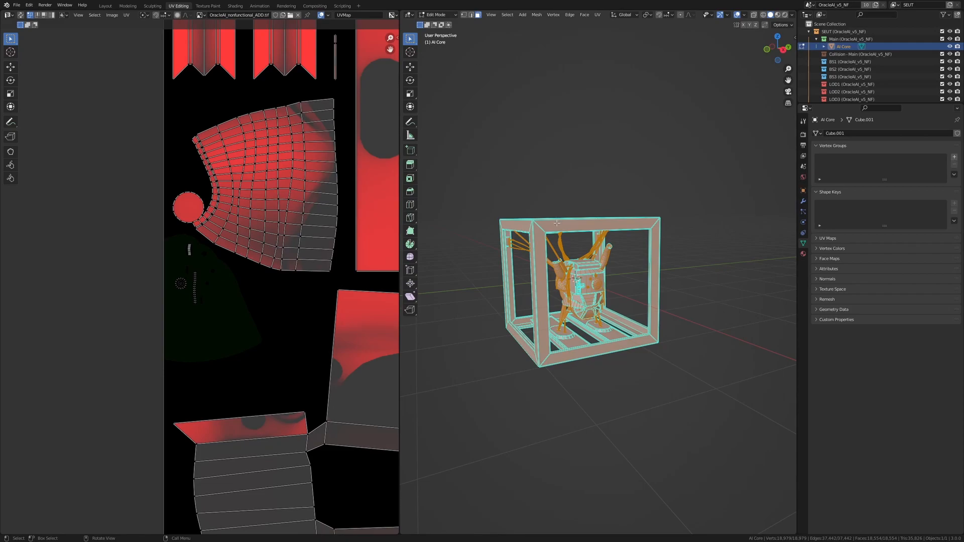
{"action": "right_click", "coordinate": [527, 261]}
Enlarge the UV editor to examine the full UV layout over the texture, and shrink it again with the whole layout in view
{"action": "left_click_drag", "start_coordinate": [400, 387], "coordinate": [779, 385]}
{"action": "scroll", "coordinate": [582, 352], "scroll_direction": "down", "scroll_amount": 5}
{"action": "middle_click_drag", "start_coordinate": [576, 318], "coordinate": [455, 405]}
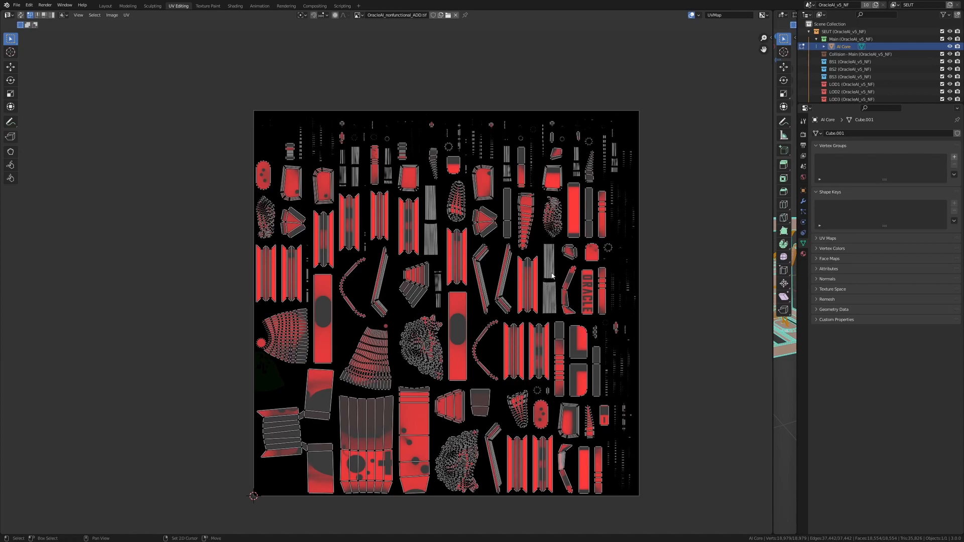
{"action": "middle_click_drag", "start_coordinate": [473, 385], "coordinate": [419, 363]}
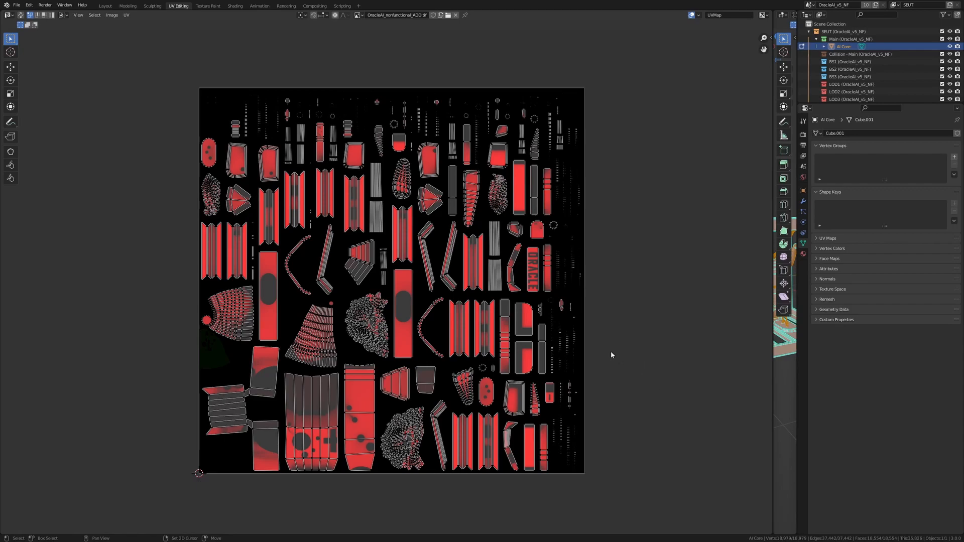
{"action": "left_click_drag", "start_coordinate": [774, 412], "coordinate": [343, 389]}
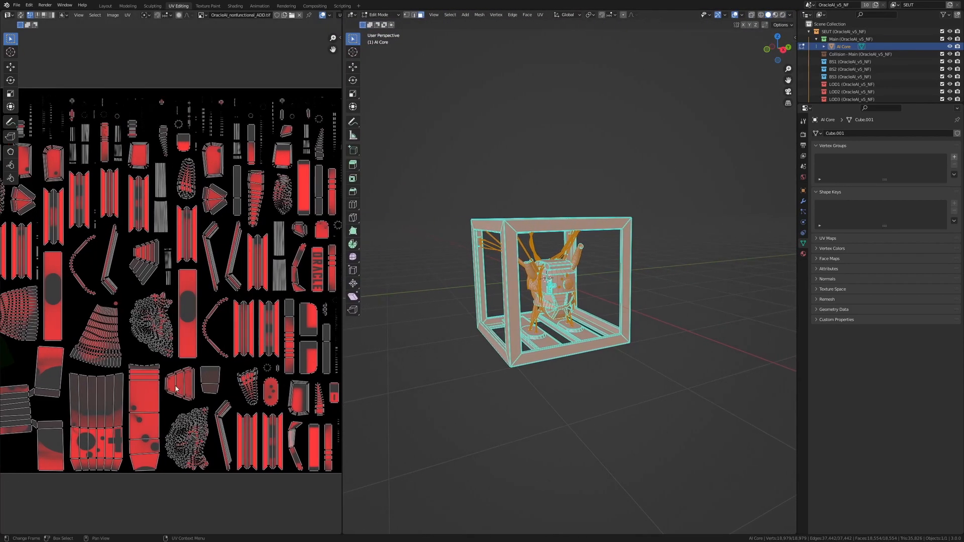
{"action": "scroll", "coordinate": [159, 389], "scroll_direction": "down", "scroll_amount": 1}
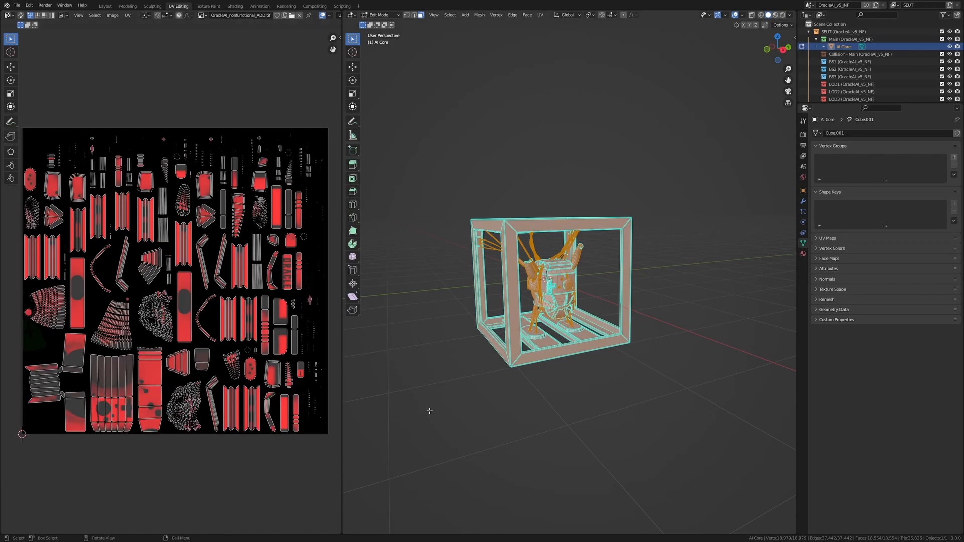
Leave Edit Mode and switch to the Layout workspace to show the AI Core in a large viewport
{"action": "middle_click_drag", "start_coordinate": [515, 383], "coordinate": [552, 392]}
{"action": "key", "text": "Tab"}
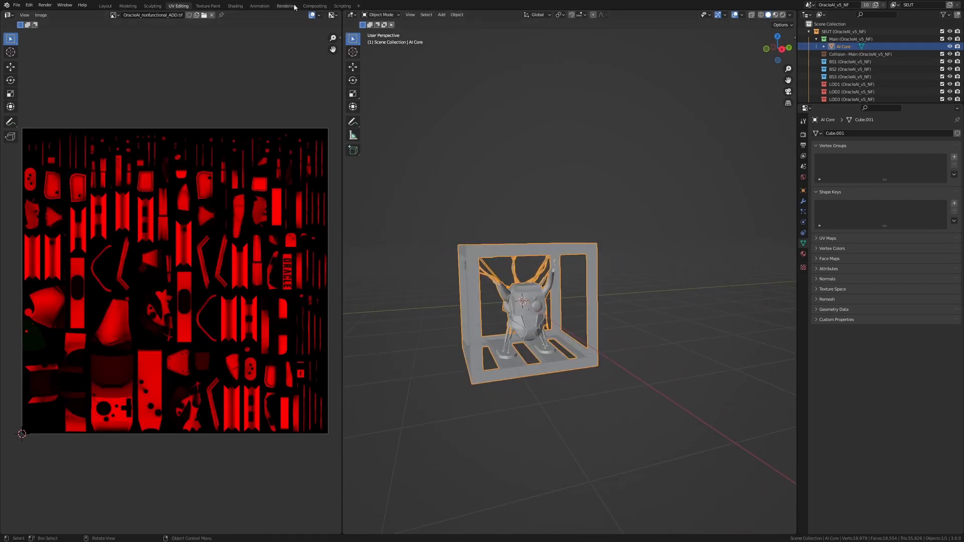
{"action": "left_click", "coordinate": [107, 6]}
{"action": "scroll", "coordinate": [502, 286], "scroll_direction": "down", "scroll_amount": 5}
{"action": "middle_click_drag", "start_coordinate": [546, 314], "coordinate": [540, 274]}
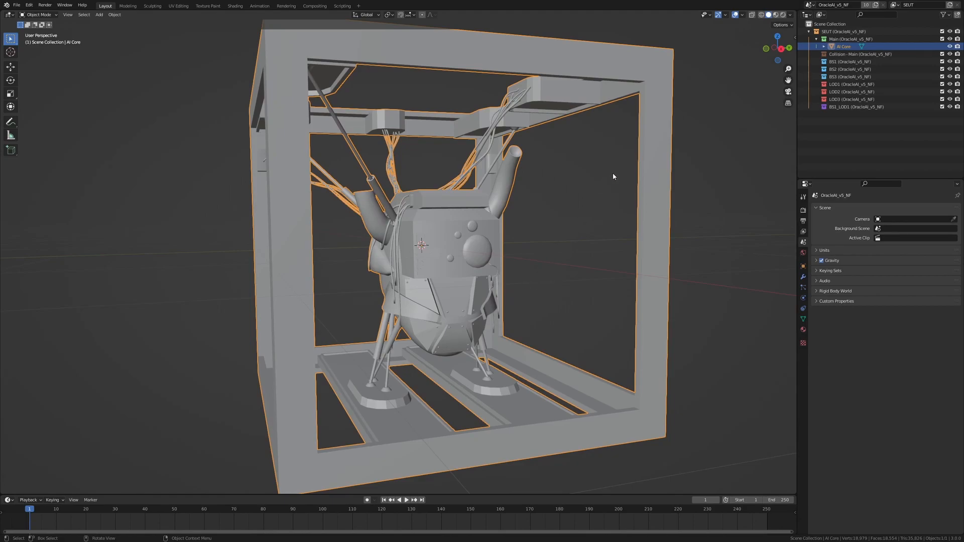
Examine the AI Core's body, lenses, cables and supporting frame up close from several angles
{"action": "middle_click_drag", "start_coordinate": [549, 244], "coordinate": [524, 238]}
{"action": "middle_click_drag", "start_coordinate": [370, 230], "coordinate": [392, 229]}
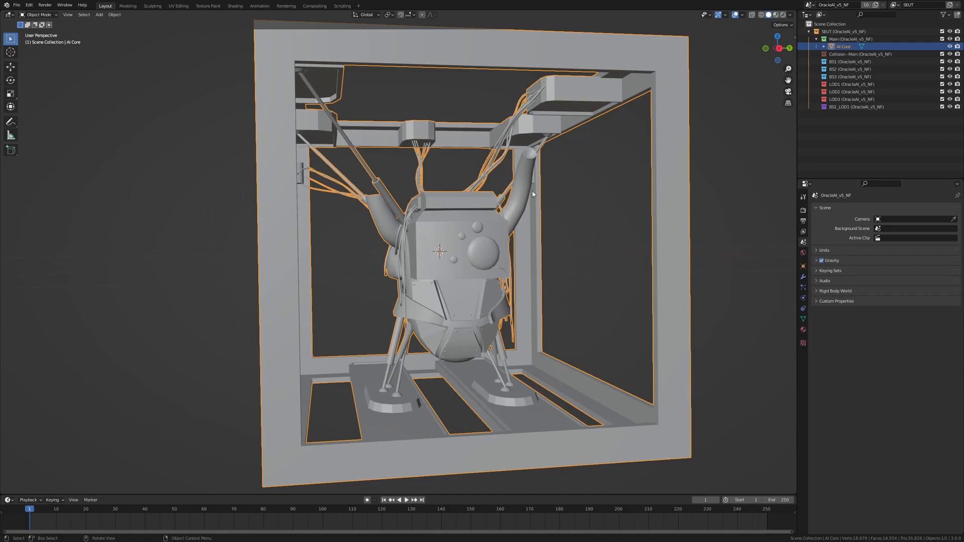
{"action": "middle_click_drag", "start_coordinate": [503, 263], "coordinate": [474, 284]}
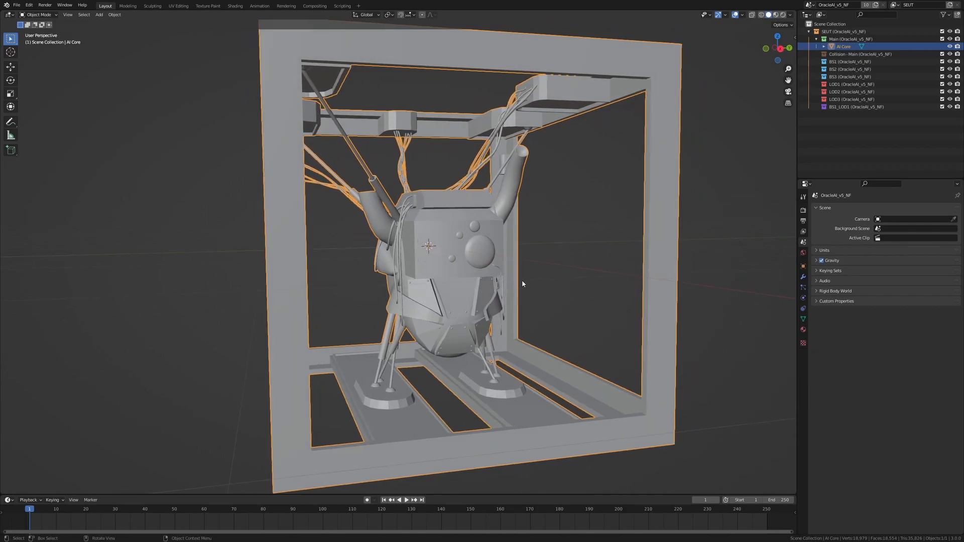
{"action": "middle_click_drag", "start_coordinate": [474, 291], "coordinate": [486, 293]}
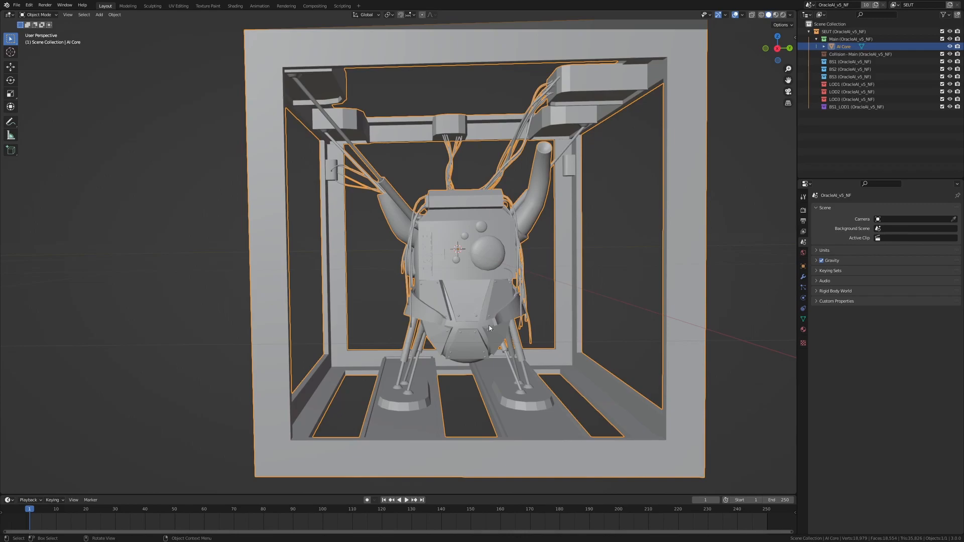
{"action": "middle_click_drag", "start_coordinate": [511, 310], "coordinate": [507, 312]}
{"action": "scroll", "coordinate": [506, 314], "scroll_direction": "up", "scroll_amount": 3}
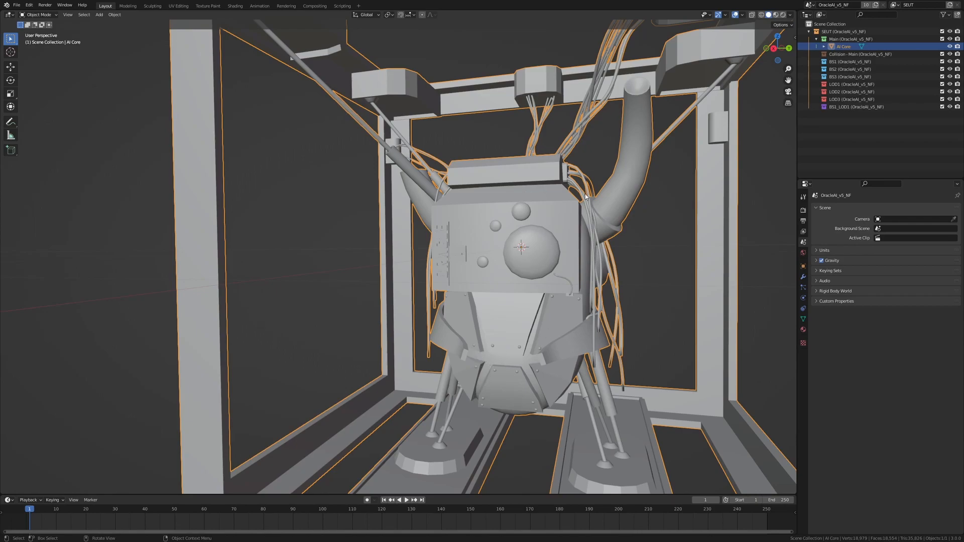
{"action": "middle_click_drag", "start_coordinate": [598, 225], "coordinate": [607, 185]}
{"action": "middle_click_drag", "start_coordinate": [525, 243], "coordinate": [494, 240]}
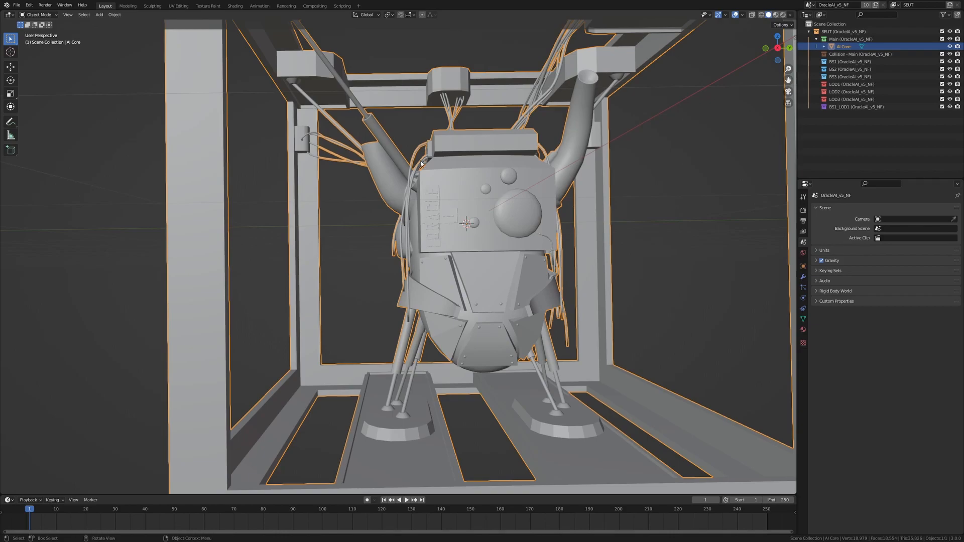
{"action": "middle_click_drag", "start_coordinate": [415, 252], "coordinate": [427, 258]}
{"action": "middle_click_drag", "start_coordinate": [497, 285], "coordinate": [493, 249]}
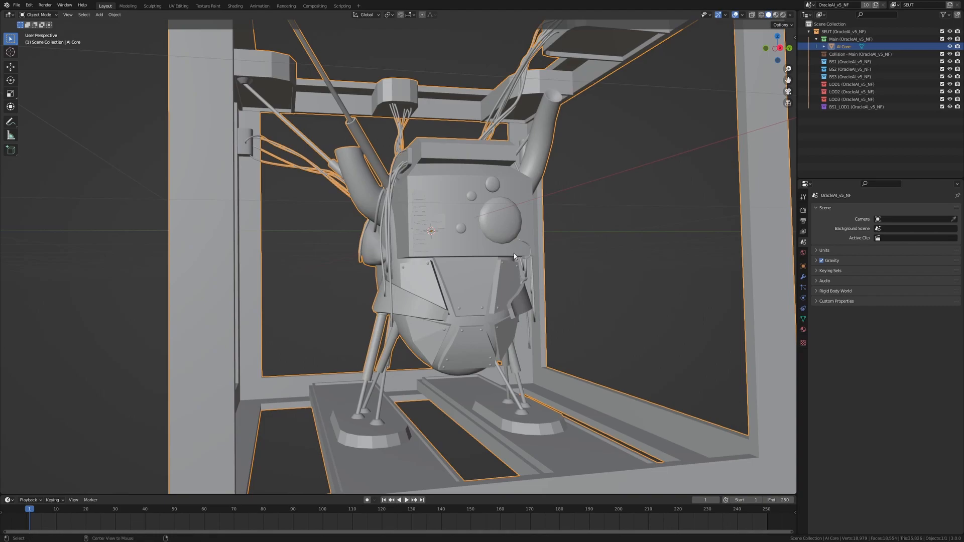
Switch to Substance 3D Painter and create a new project from OracleAI_EyeUV.fbx with 2048 document resolution and OpenGL normal map format
{"action": "key", "text": "ctrl+q"}
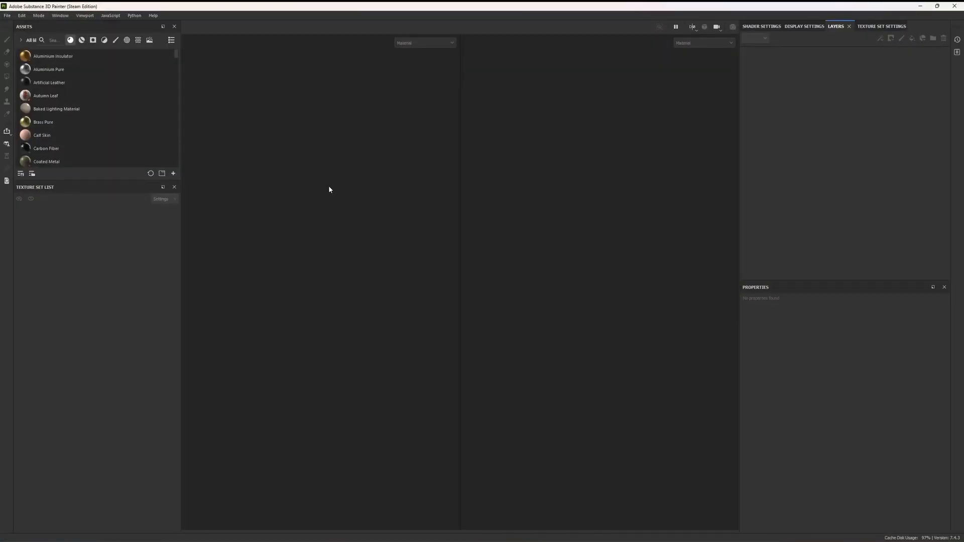
{"action": "left_click", "coordinate": [7, 15]}
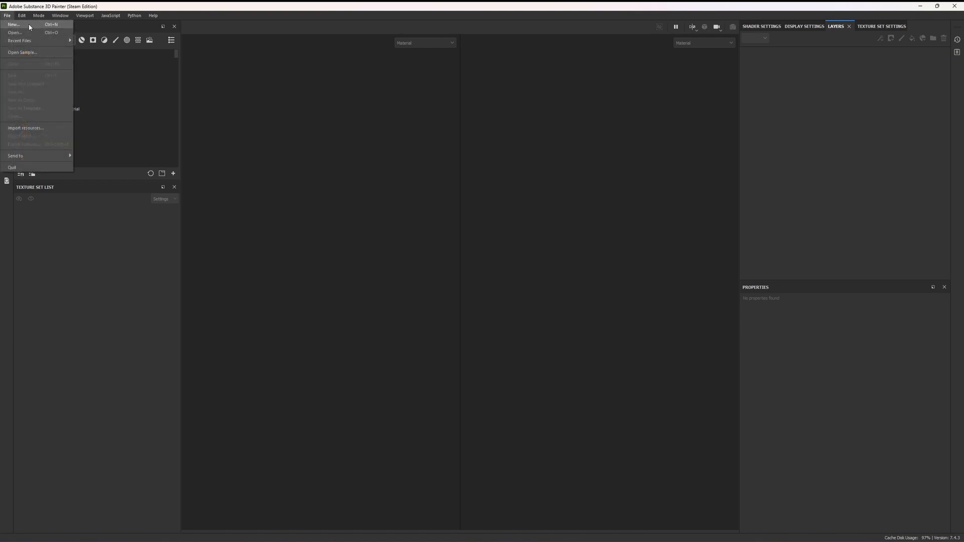
{"action": "left_click", "coordinate": [29, 27]}
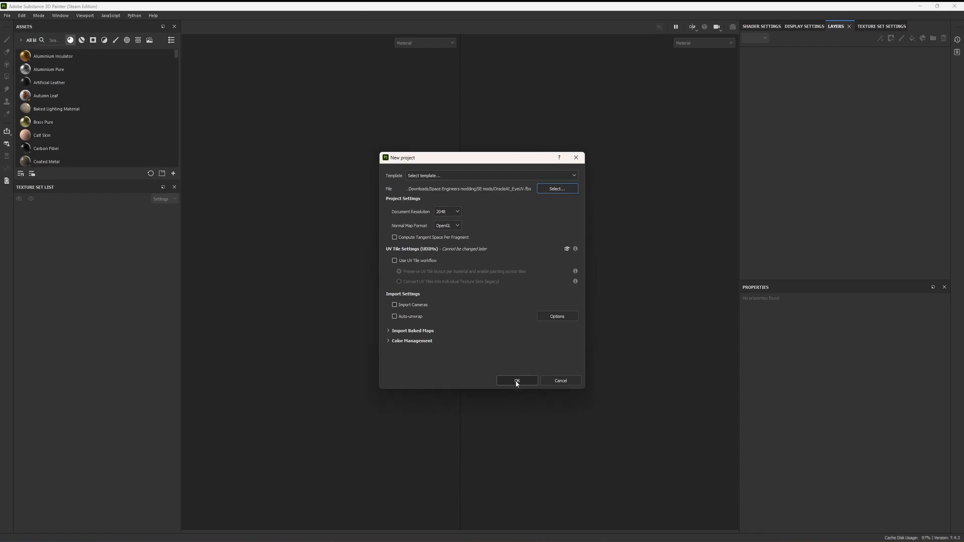
{"action": "left_click", "coordinate": [515, 382]}
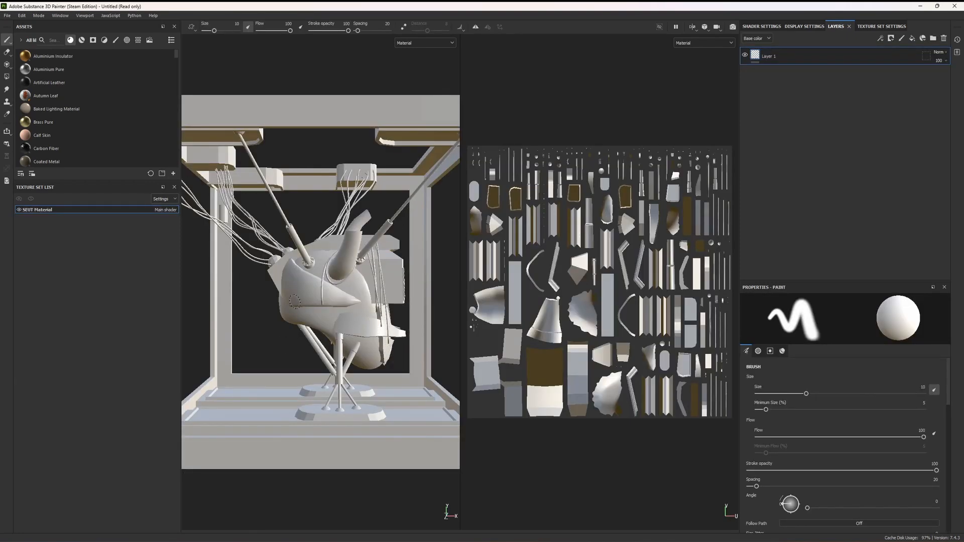
Examine the imported AI Core mesh from the side and front in the 3D view
{"action": "mouse_move", "coordinate": [423, 367]}
{"action": "left_mouse_down", "text": "alt"}
{"action": "mouse_move", "coordinate": [351, 369]}
{"action": "mouse_move", "coordinate": [367, 342]}
{"action": "mouse_move", "coordinate": [396, 348]}
{"action": "mouse_move", "coordinate": [387, 365]}
{"action": "left_mouse_up", "text": "alt"}
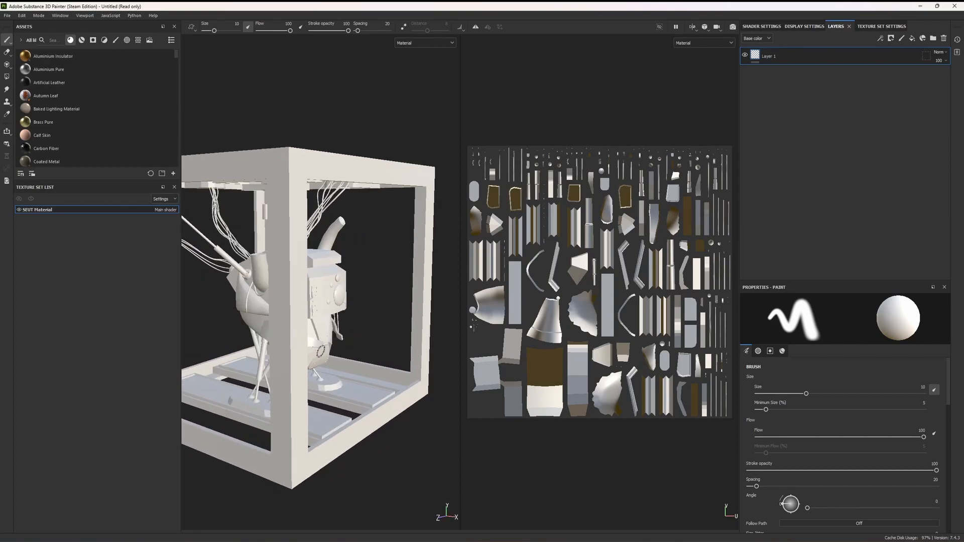
{"action": "left_click_drag", "start_coordinate": [266, 342], "coordinate": [308, 361], "text": "alt"}
{"action": "mouse_move", "coordinate": [314, 362]}
{"action": "middle_mouse_down", "text": "alt"}
{"action": "mouse_move", "coordinate": [335, 270]}
{"action": "mouse_move", "coordinate": [295, 374]}
{"action": "middle_mouse_up", "text": "alt"}
{"action": "left_click_drag", "start_coordinate": [295, 374], "coordinate": [294, 386], "text": "alt"}
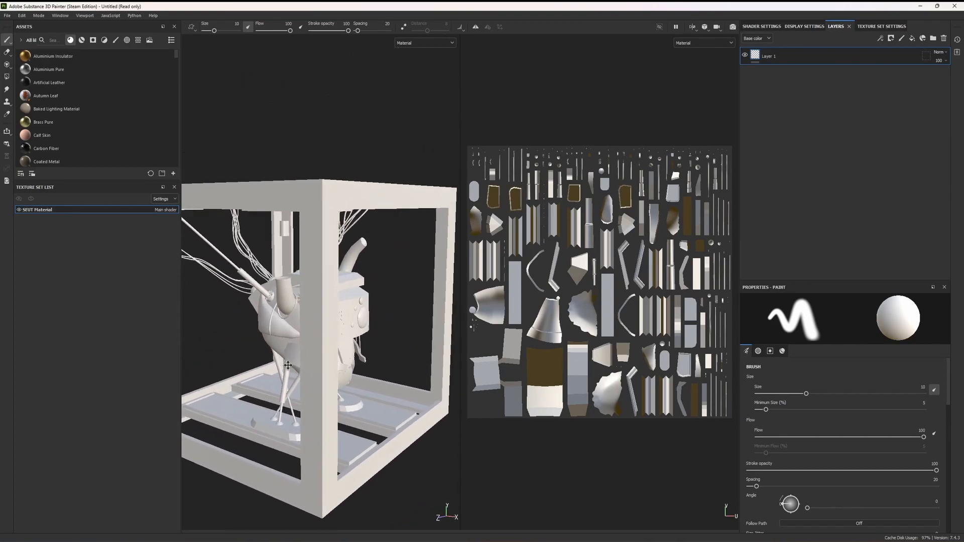
{"action": "middle_click_drag", "start_coordinate": [295, 381], "coordinate": [314, 329], "text": "alt"}
{"action": "left_click_drag", "start_coordinate": [375, 327], "coordinate": [330, 314], "text": "alt"}
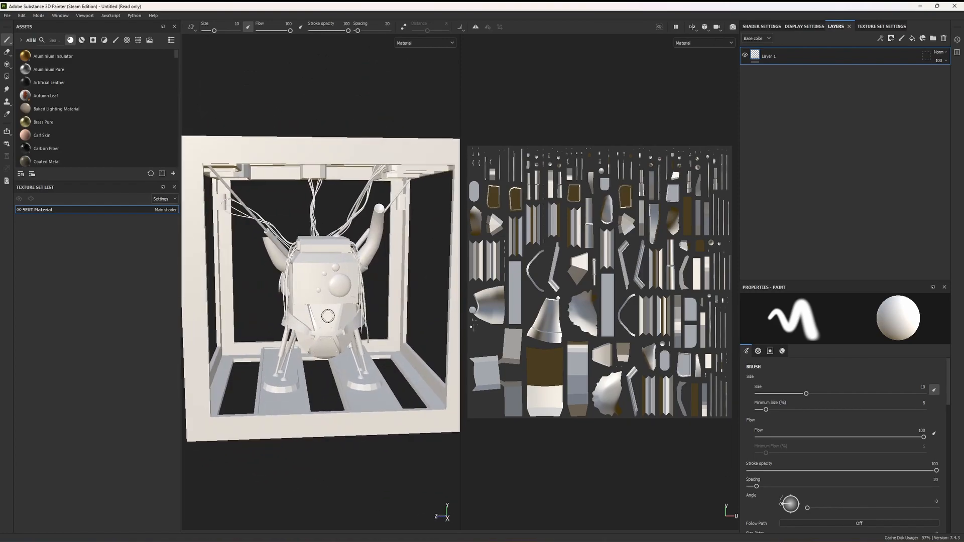
{"action": "middle_click_drag", "start_coordinate": [330, 314], "coordinate": [356, 317], "text": "alt"}
{"action": "left_click_drag", "start_coordinate": [355, 317], "coordinate": [369, 311], "text": "alt"}
{"action": "middle_click_drag", "start_coordinate": [386, 307], "coordinate": [345, 320], "text": "alt"}
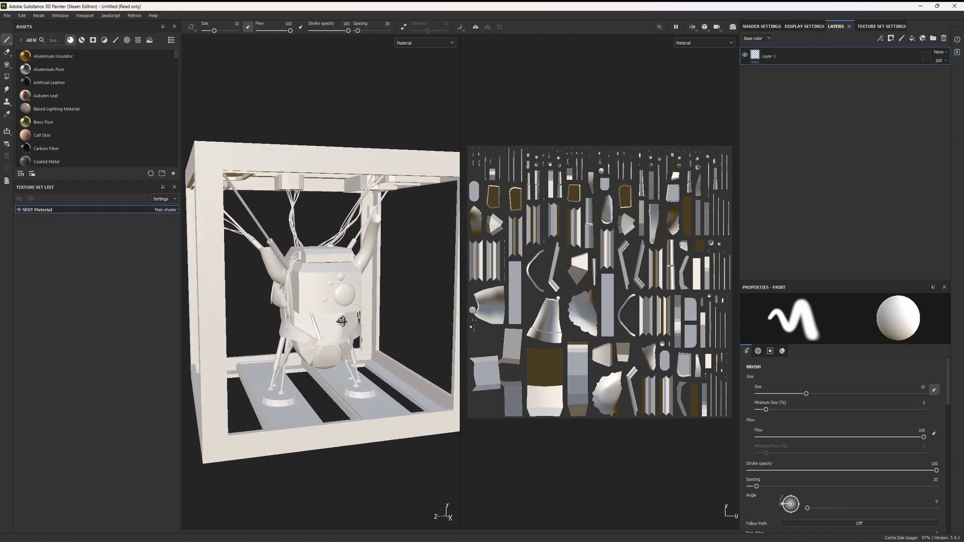
{"action": "left_click_drag", "start_coordinate": [356, 316], "coordinate": [364, 317], "text": "alt"}
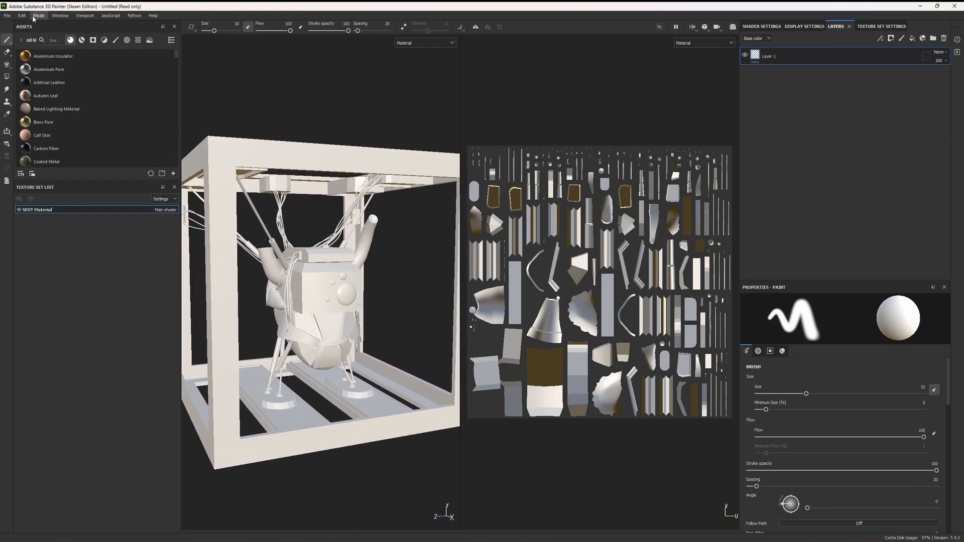
Set up mesh map baking with 2048 output size, dilation width 0, low poly mesh used as high poly, and maximum frontal and rear distances 0
{"action": "left_click", "coordinate": [9, 16]}
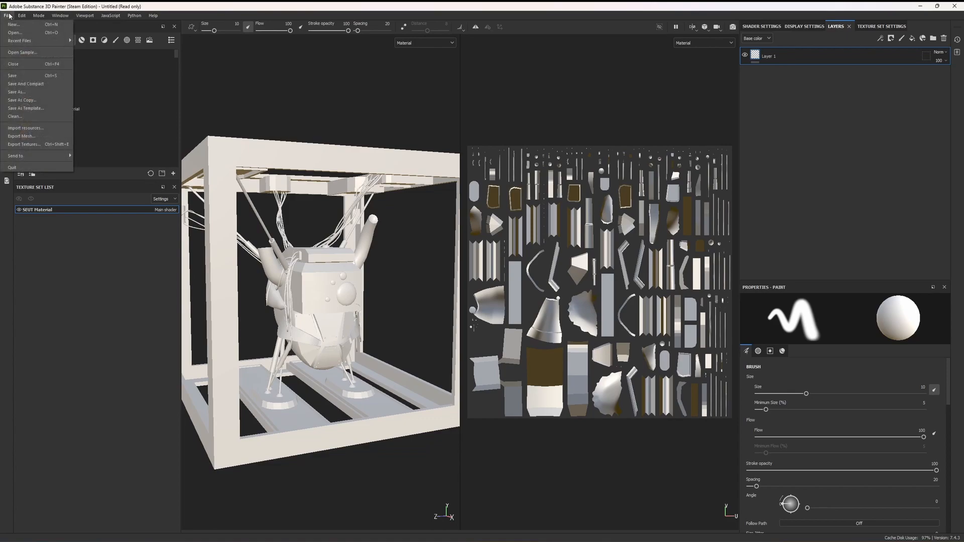
{"action": "mouse_move", "coordinate": [21, 15]}
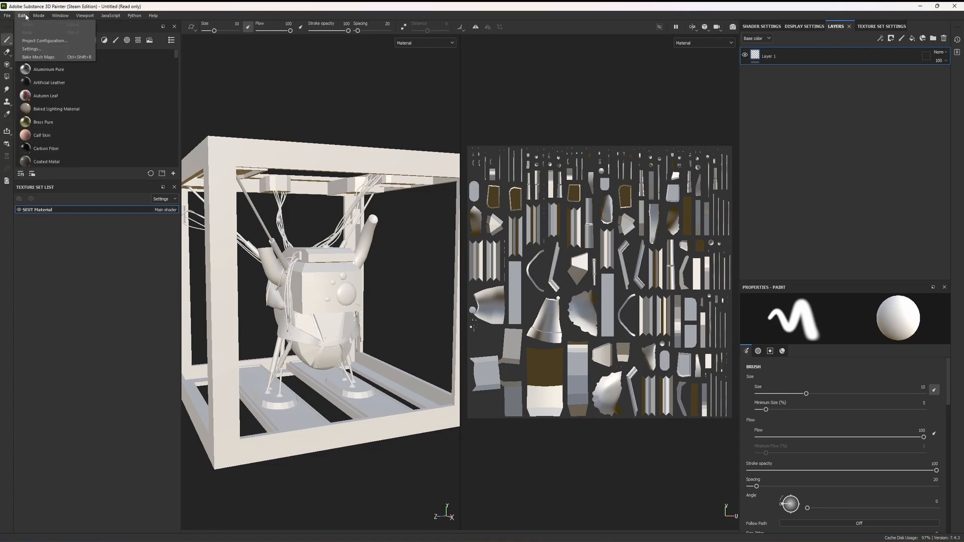
{"action": "left_click", "coordinate": [38, 56]}
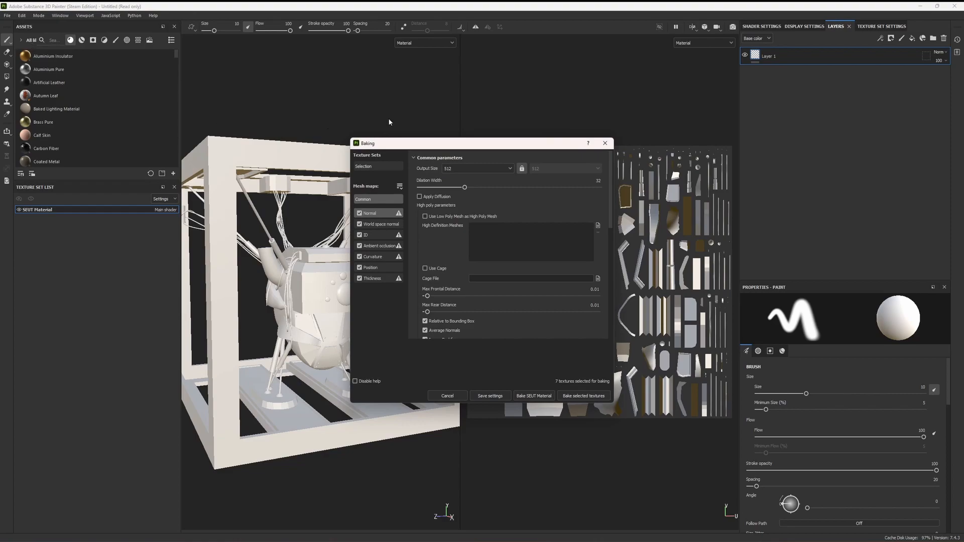
{"action": "left_click", "coordinate": [480, 168]}
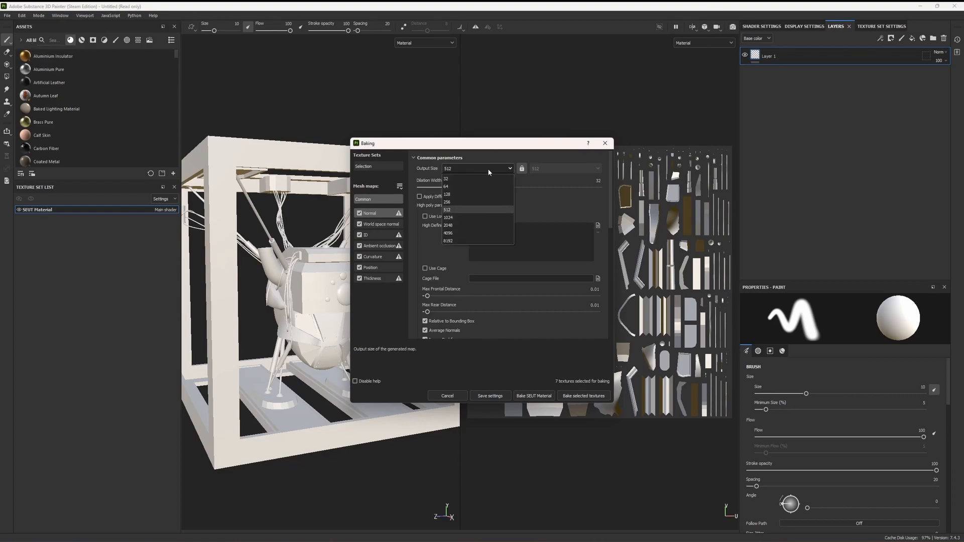
{"action": "left_click", "coordinate": [467, 225]}
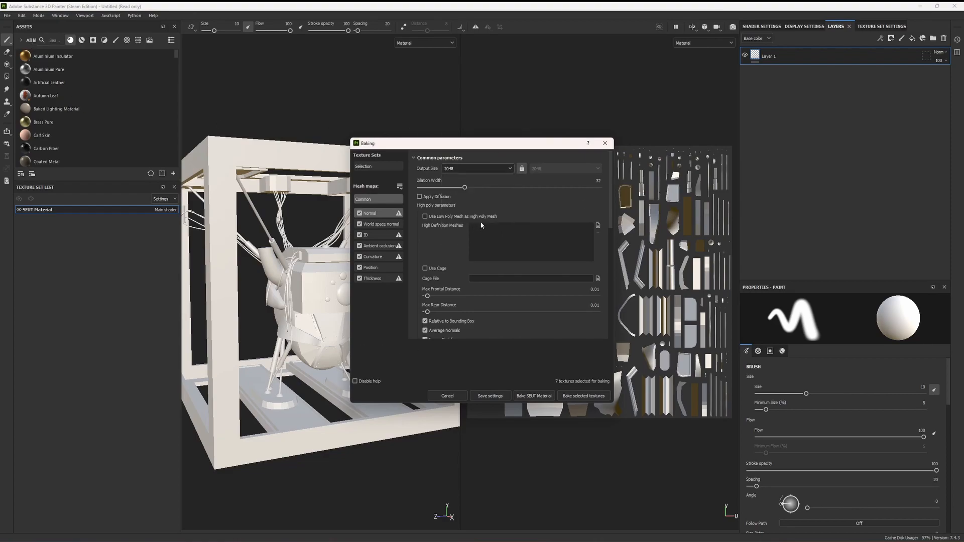
{"action": "left_click_drag", "start_coordinate": [465, 188], "coordinate": [412, 187]}
{"action": "left_click_drag", "start_coordinate": [427, 296], "coordinate": [409, 311]}
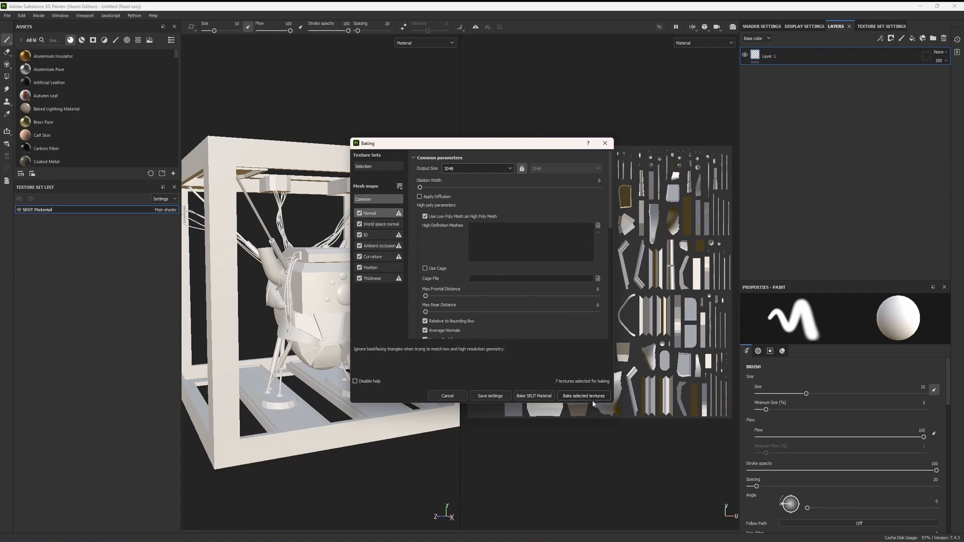
Set the baking antialiasing to Subsampling 2x2 and bake all selected mesh maps
{"action": "scroll", "coordinate": [531, 288], "scroll_direction": "down", "scroll_amount": 2}
{"action": "left_click", "coordinate": [505, 307]}
{"action": "left_click", "coordinate": [502, 320]}
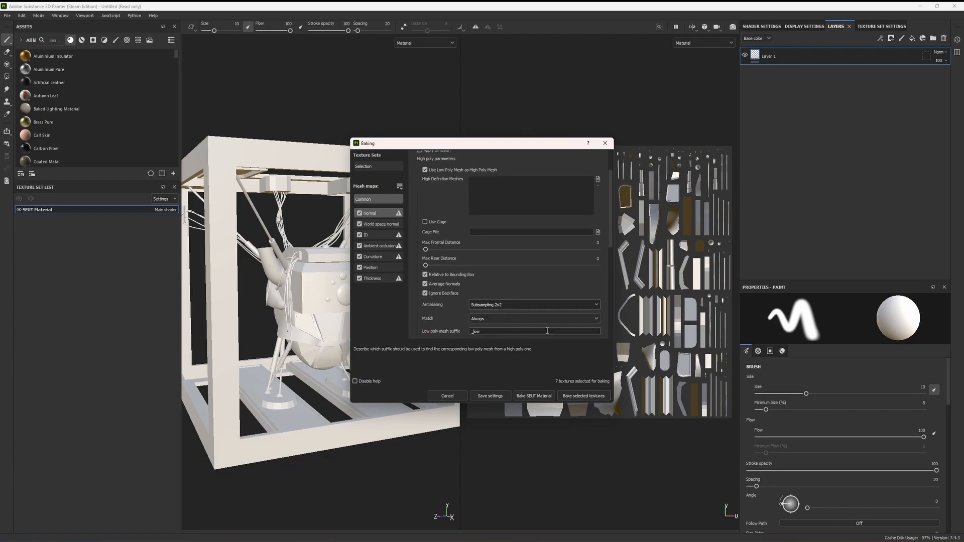
{"action": "left_click", "coordinate": [583, 396]}
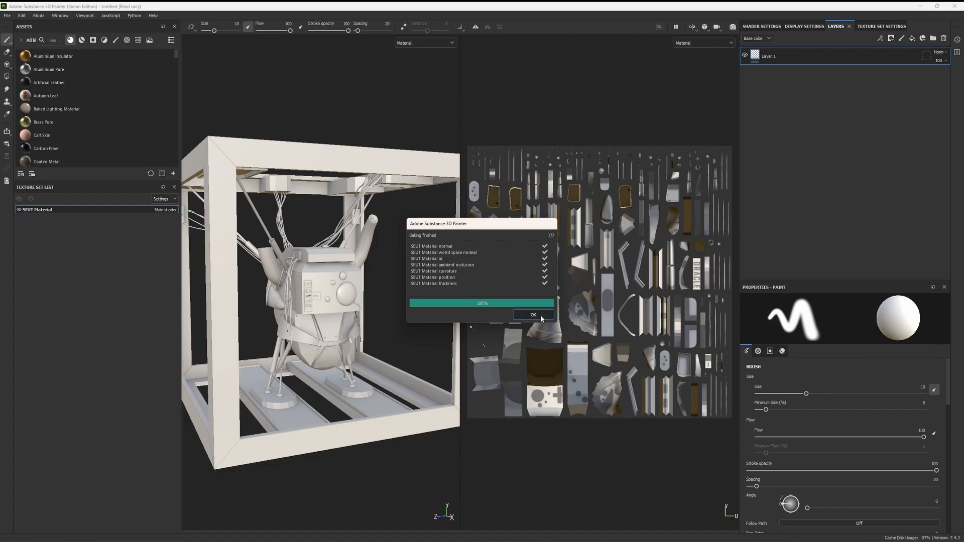
{"action": "left_click", "coordinate": [534, 315]}
Inspect the model and its UVs in the Base color, Metallic, Roughness and Normal channel displays, one after another
{"action": "mouse_move", "coordinate": [386, 363]}
{"action": "left_mouse_down", "text": "alt"}
{"action": "mouse_move", "coordinate": [410, 357]}
{"action": "mouse_move", "coordinate": [372, 365]}
{"action": "mouse_move", "coordinate": [341, 344]}
{"action": "mouse_move", "coordinate": [376, 316]}
{"action": "mouse_move", "coordinate": [301, 320]}
{"action": "mouse_move", "coordinate": [352, 333]}
{"action": "left_mouse_up", "text": "alt"}
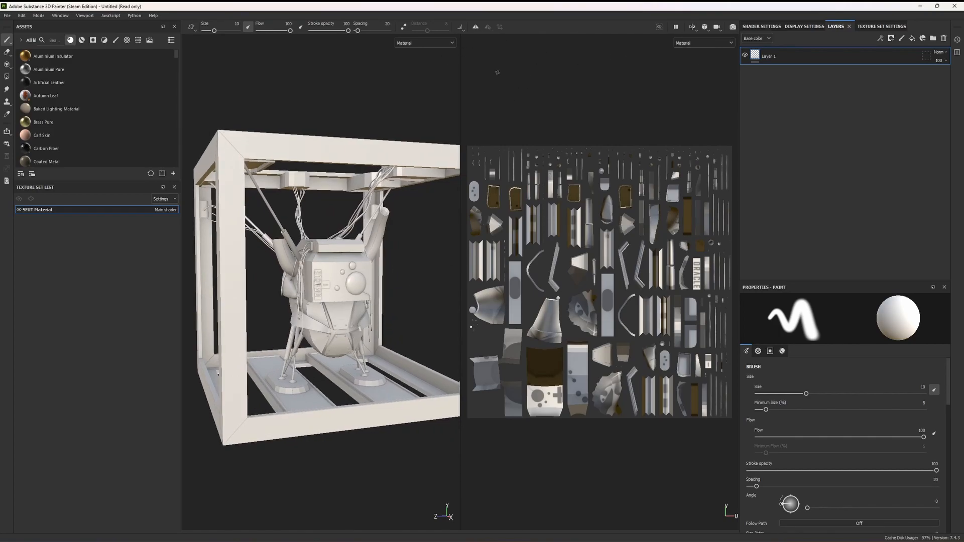
{"action": "left_click", "coordinate": [451, 44]}
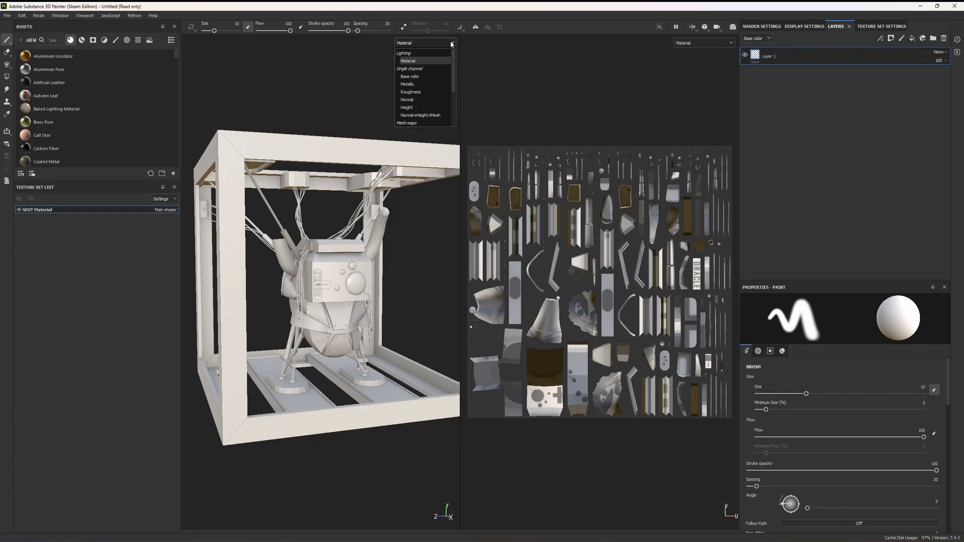
{"action": "left_click", "coordinate": [414, 77]}
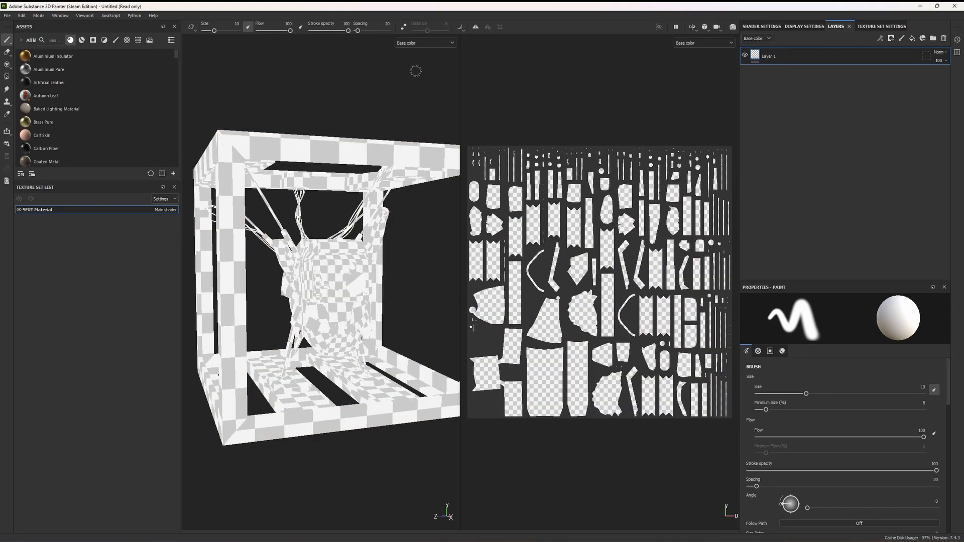
{"action": "left_click", "coordinate": [429, 44]}
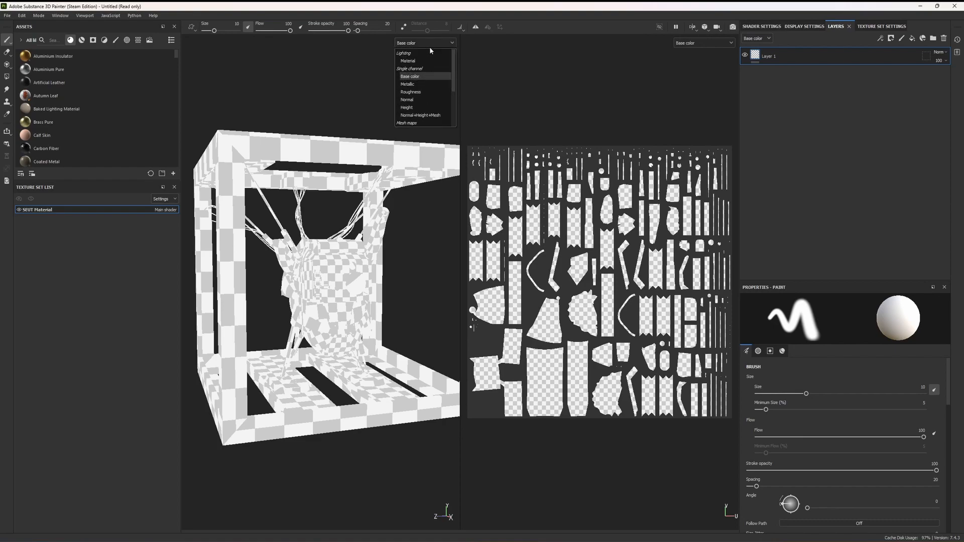
{"action": "left_click", "coordinate": [423, 84]}
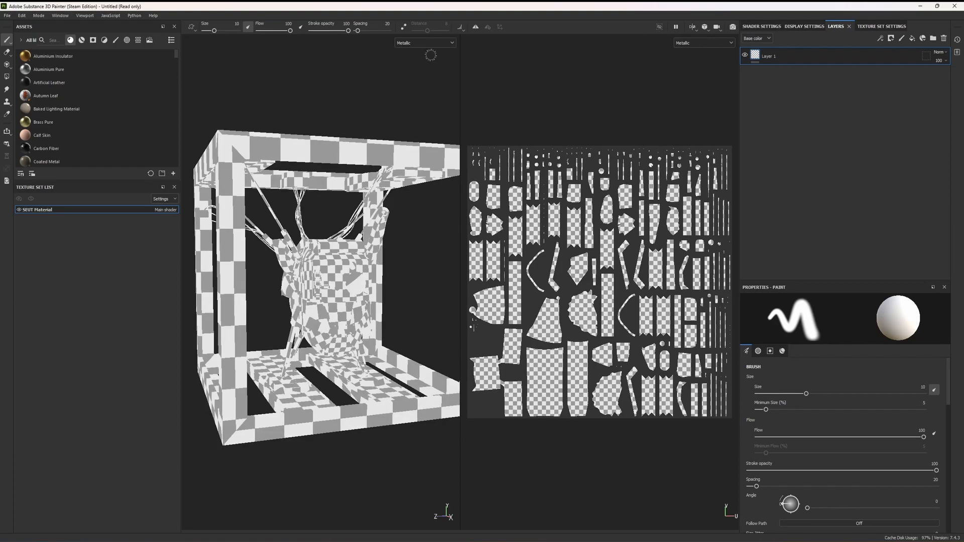
{"action": "left_click", "coordinate": [419, 43]}
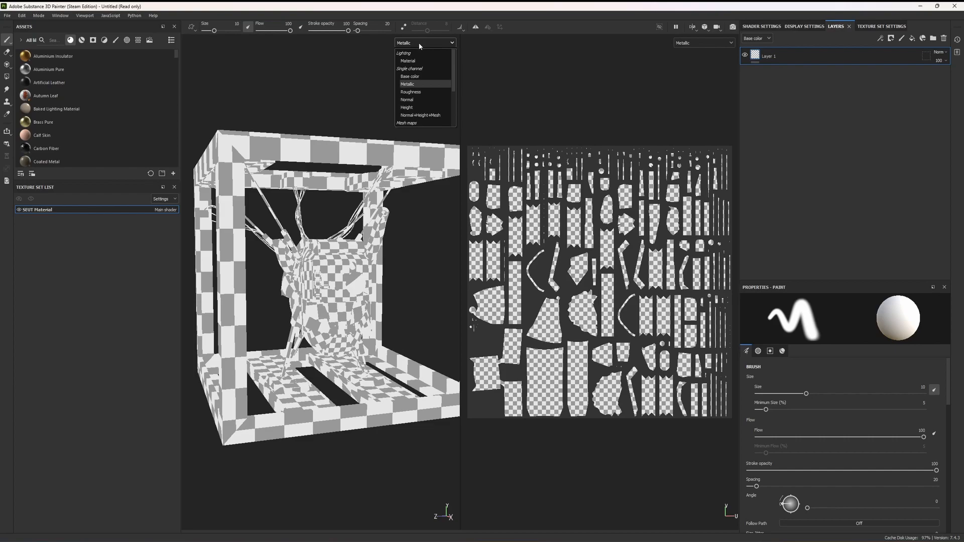
{"action": "left_click", "coordinate": [420, 93]}
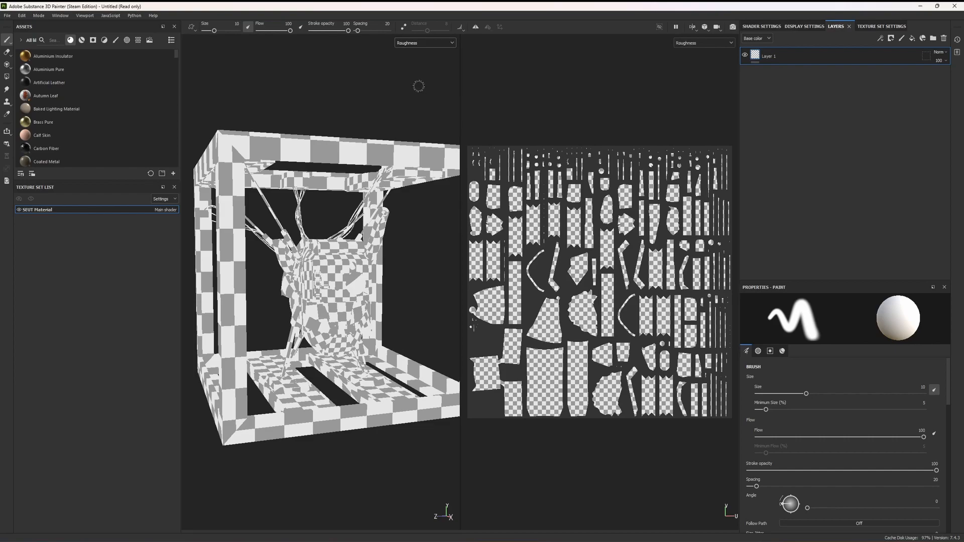
{"action": "left_click", "coordinate": [428, 44]}
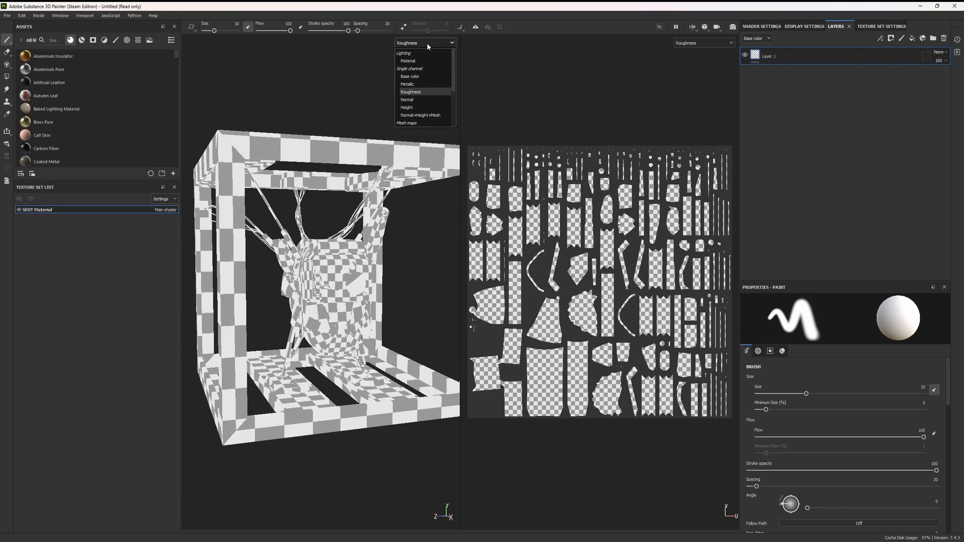
{"action": "left_click", "coordinate": [419, 100]}
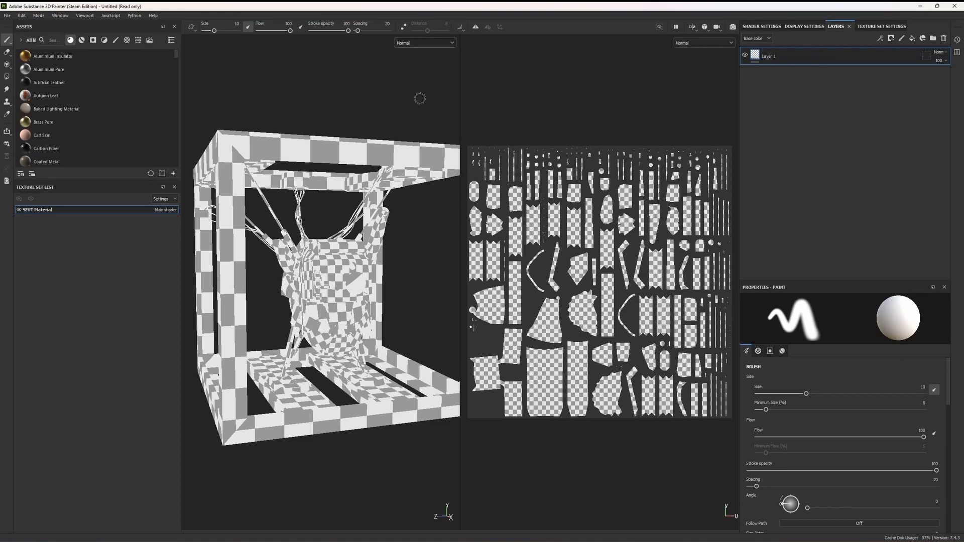
Inspect the baked Ambient occlusion mesh map on the model and return the display to Material
{"action": "left_click", "coordinate": [434, 43]}
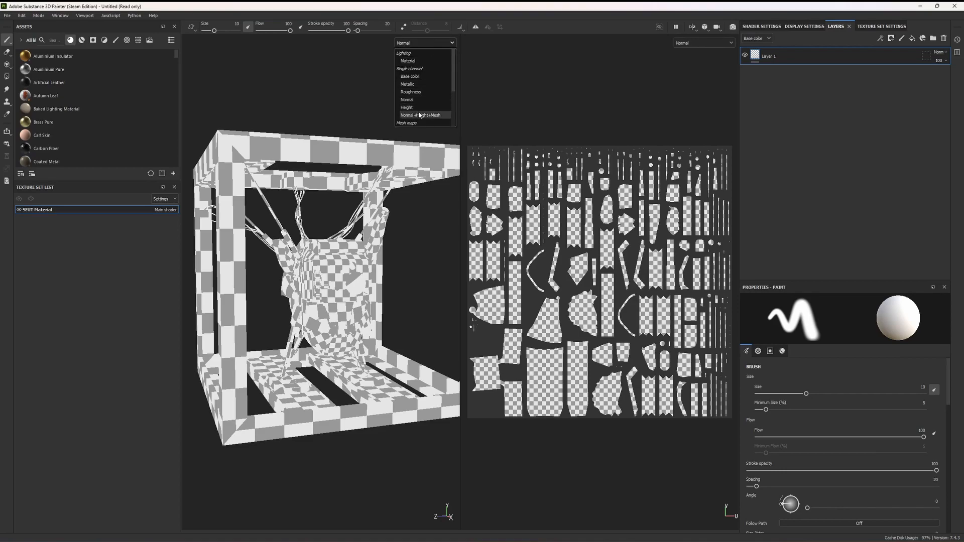
{"action": "scroll", "coordinate": [422, 92], "scroll_direction": "down", "scroll_amount": 2}
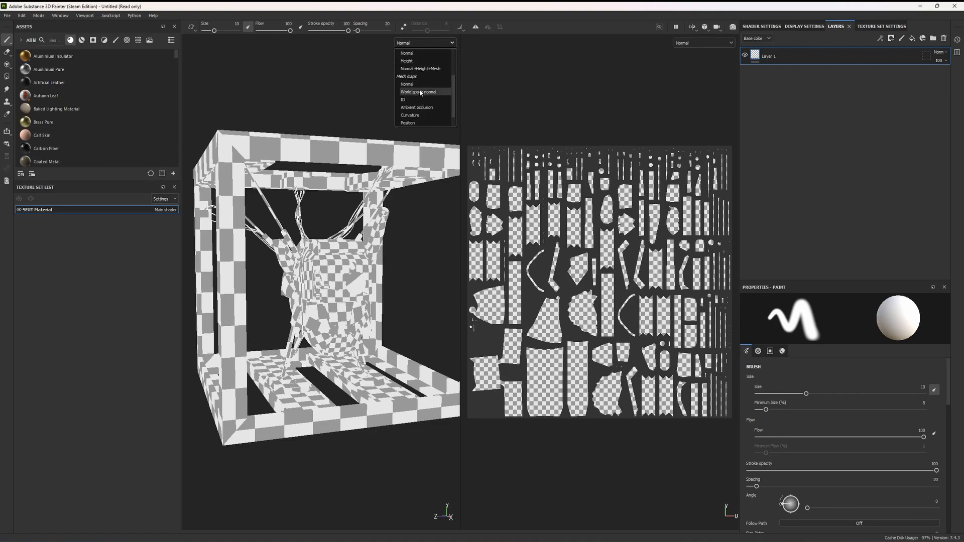
{"action": "left_click", "coordinate": [423, 107]}
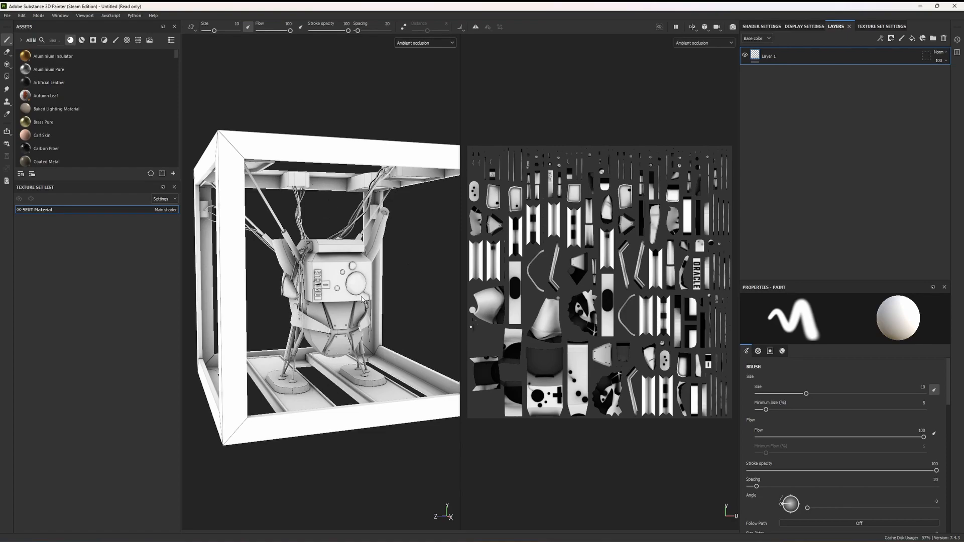
{"action": "left_click", "coordinate": [444, 43]}
{"action": "scroll", "coordinate": [439, 57], "scroll_direction": "down", "scroll_amount": 1}
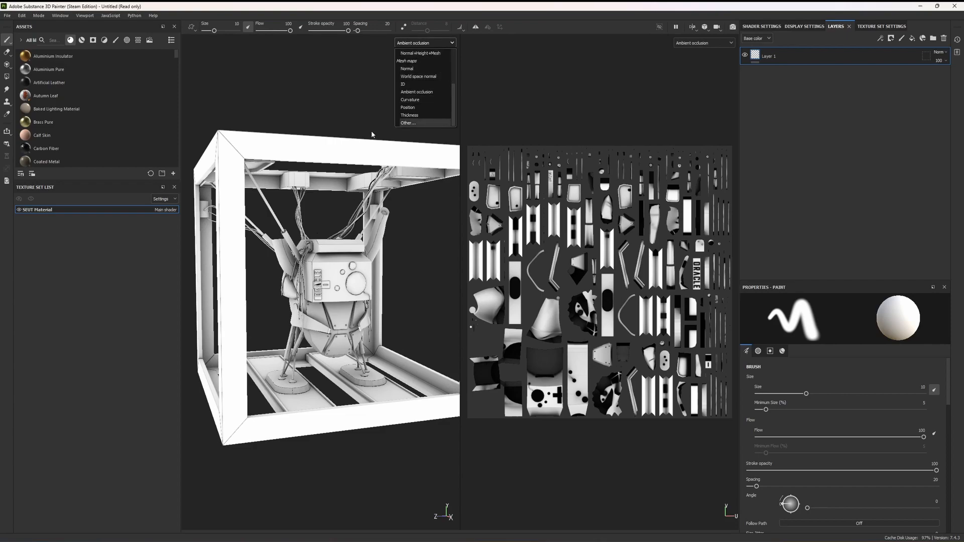
{"action": "scroll", "coordinate": [416, 68], "scroll_direction": "up", "scroll_amount": 3}
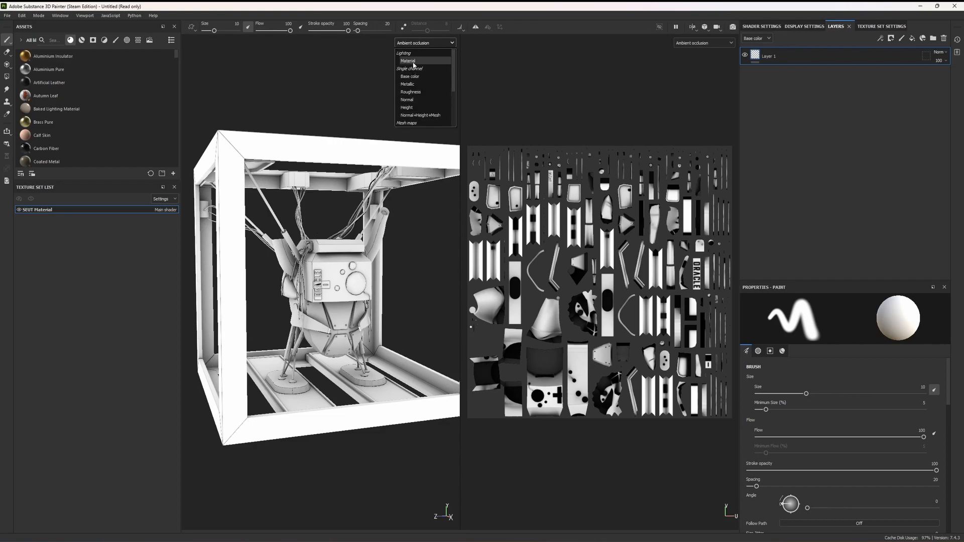
{"action": "left_click", "coordinate": [409, 60]}
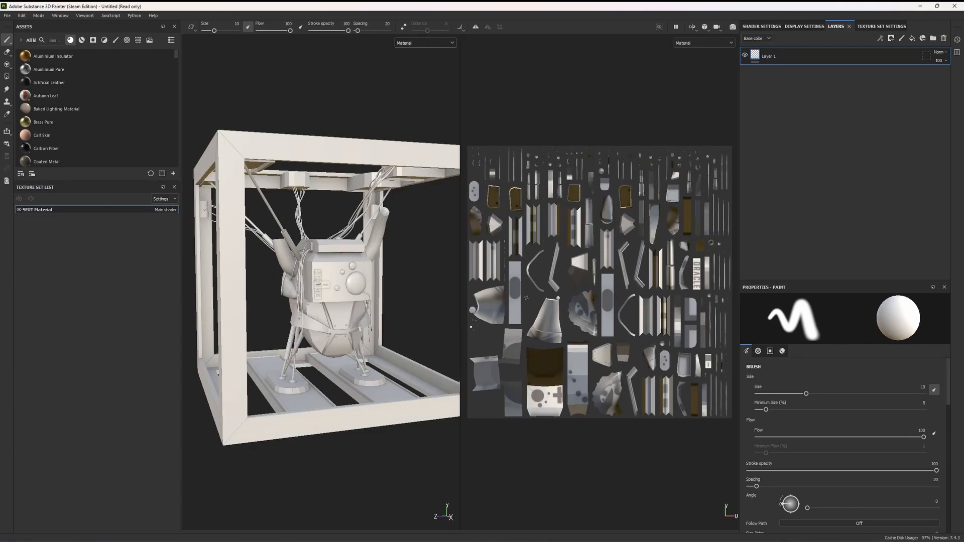
Remove Layer 1 and add the 3dex_Stylized_Material_2.1 smart material to the layer stack
{"action": "right_click", "coordinate": [774, 58]}
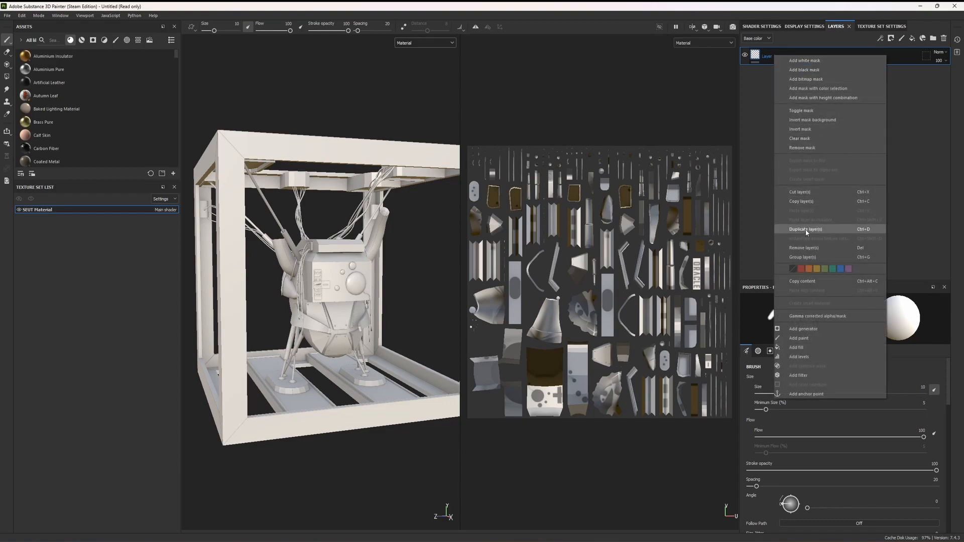
{"action": "left_click", "coordinate": [810, 247]}
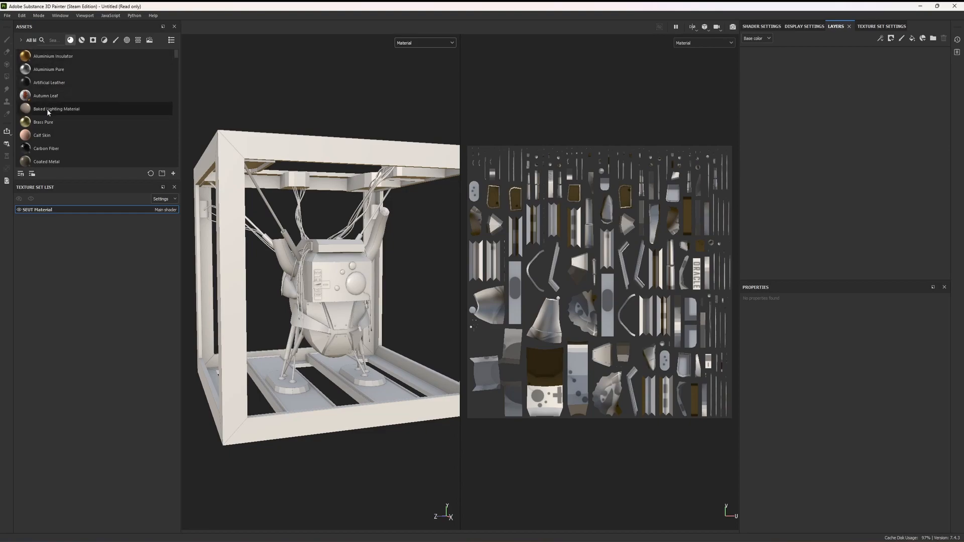
{"action": "left_click", "coordinate": [82, 39]}
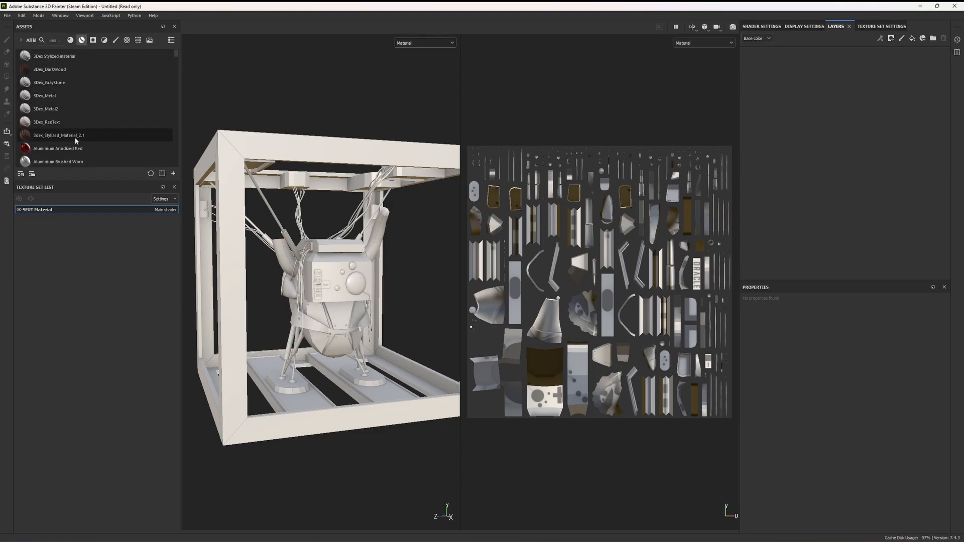
{"action": "left_click", "coordinate": [63, 134]}
{"action": "mouse_move", "coordinate": [61, 141]}
{"action": "left_click_drag", "start_coordinate": [56, 139], "coordinate": [841, 136]}
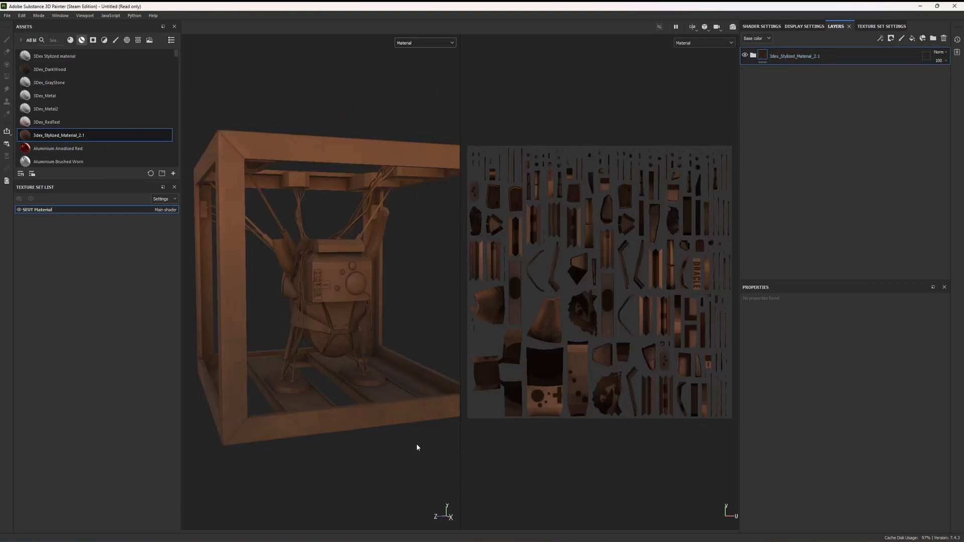
Rename the 3dex_Stylized_Material_2.1 layer group to "light metal"
{"action": "mouse_move", "coordinate": [343, 458]}
{"action": "left_mouse_down", "text": "alt"}
{"action": "mouse_move", "coordinate": [385, 441]}
{"action": "mouse_move", "coordinate": [366, 430]}
{"action": "mouse_move", "coordinate": [276, 424]}
{"action": "mouse_move", "coordinate": [281, 435]}
{"action": "mouse_move", "coordinate": [323, 430]}
{"action": "mouse_move", "coordinate": [341, 446]}
{"action": "left_mouse_up", "text": "alt"}
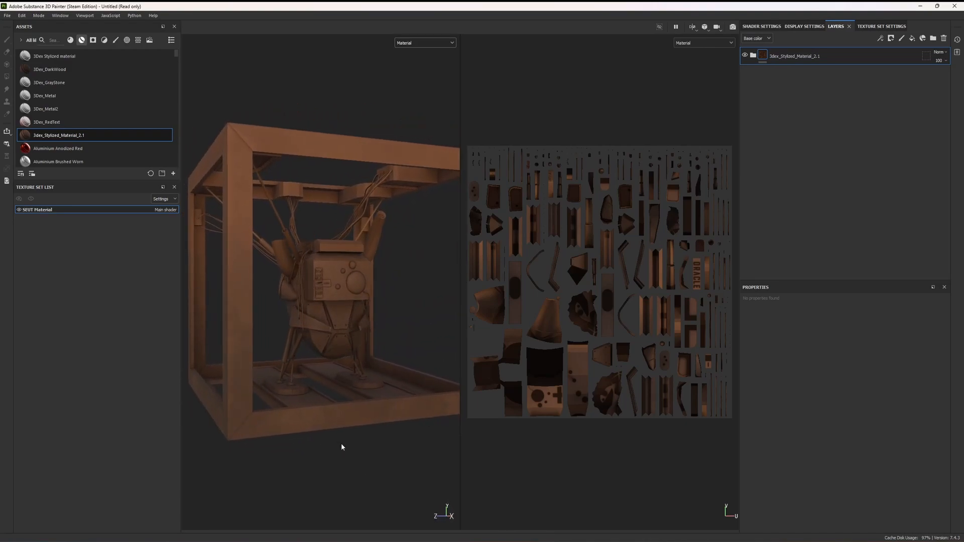
{"action": "left_click_drag", "start_coordinate": [410, 371], "coordinate": [397, 354], "text": "alt"}
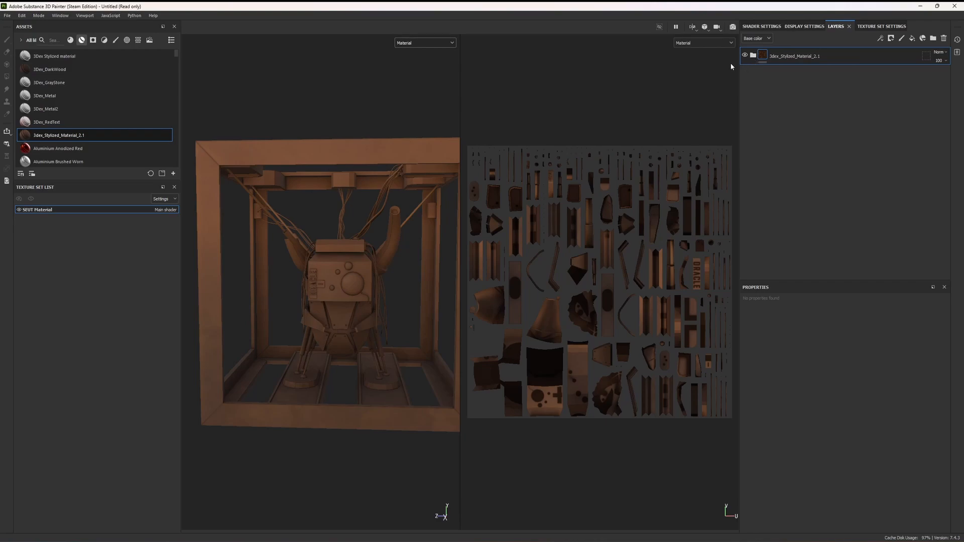
{"action": "double_click", "coordinate": [798, 56]}
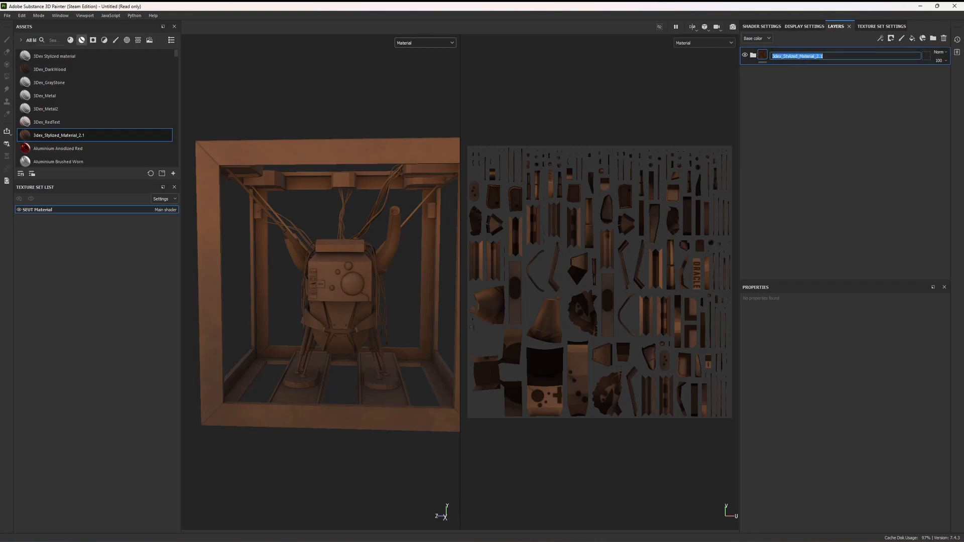
{"action": "type", "text": "S"}
{"action": "type", "text": "ight meta"}
{"action": "key", "text": "Return"}
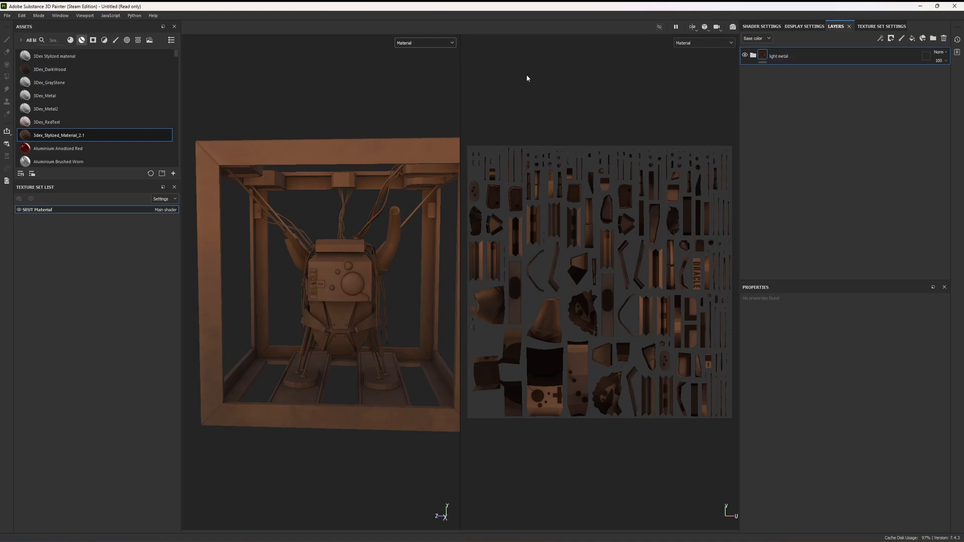
Add a black mask to the light metal group and activate the Polygon Fill tool with a close view of the AI Core's body
{"action": "right_click", "coordinate": [771, 54]}
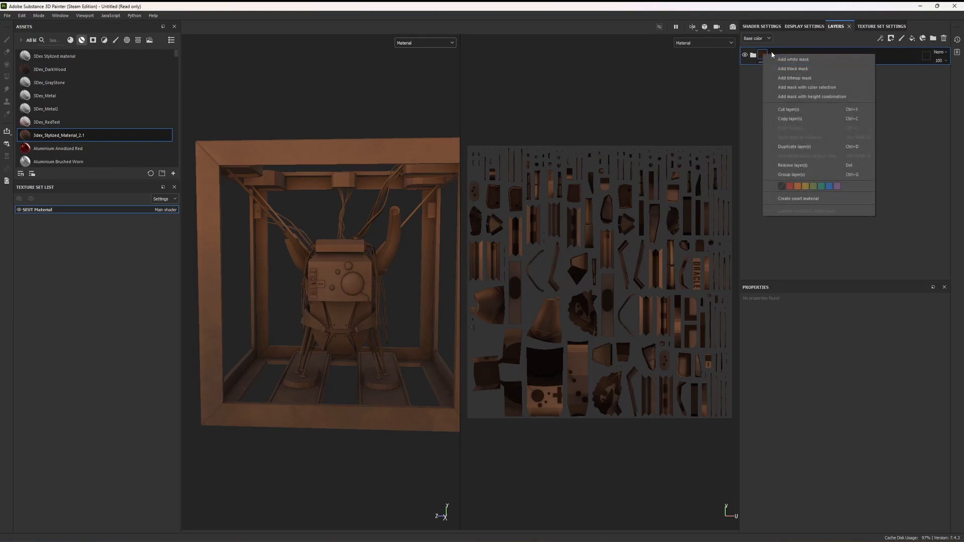
{"action": "left_click", "coordinate": [792, 69]}
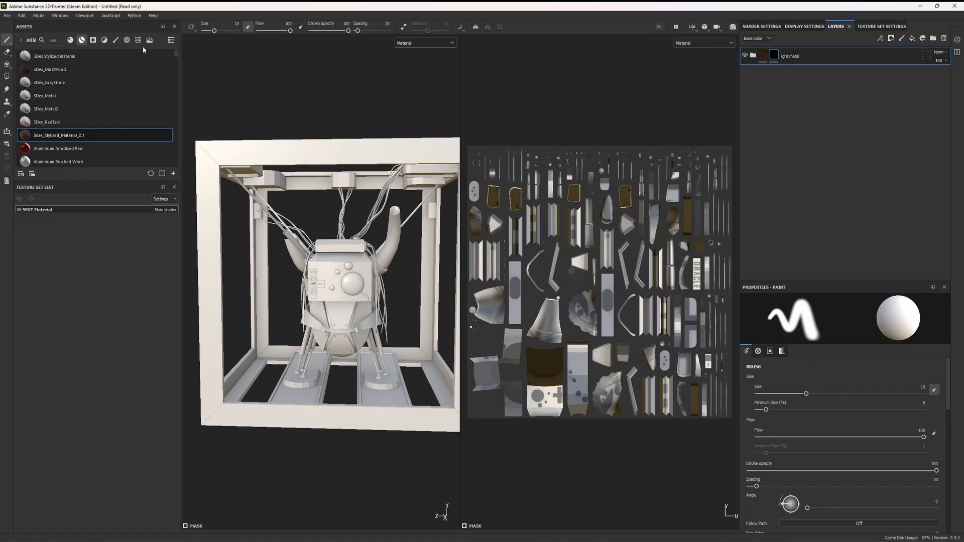
{"action": "left_click", "coordinate": [7, 78]}
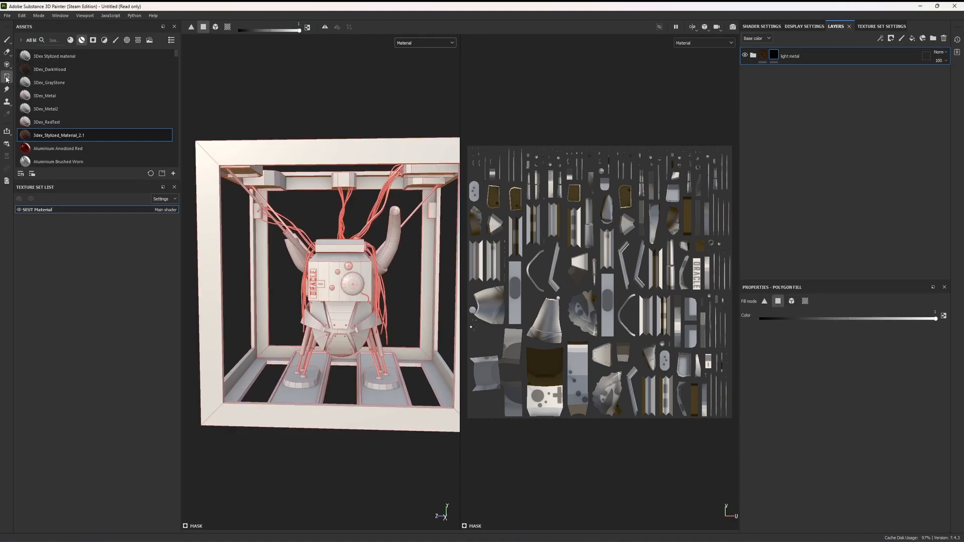
{"action": "left_click_drag", "start_coordinate": [311, 386], "coordinate": [385, 345], "text": "alt"}
{"action": "scroll", "coordinate": [371, 326], "scroll_direction": "up", "scroll_amount": 3}
{"action": "scroll", "coordinate": [359, 306], "scroll_direction": "up", "scroll_amount": 3}
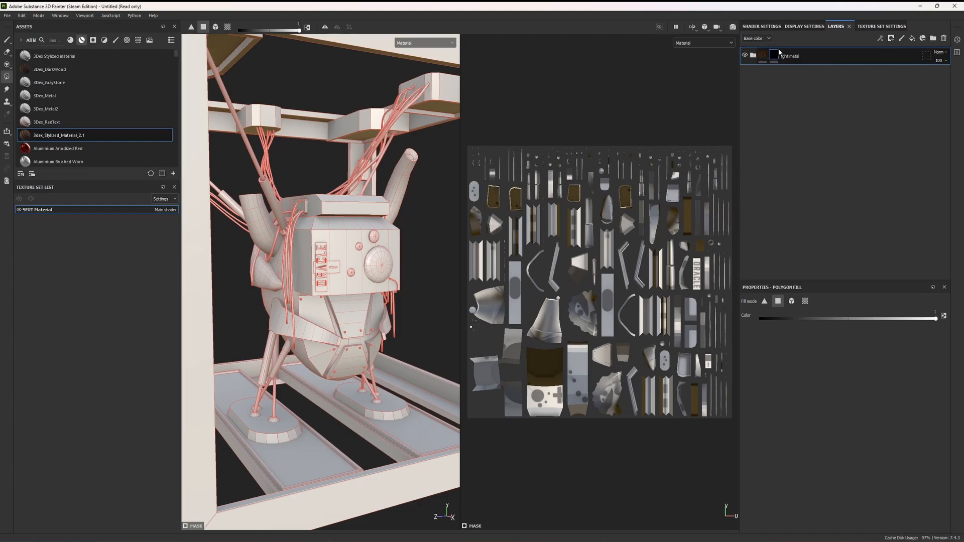
With the Mesh Fill mode, fill the light metal mask on the outer cube frame and the two dark side plates of the lower body
{"action": "mouse_move", "coordinate": [773, 56]}
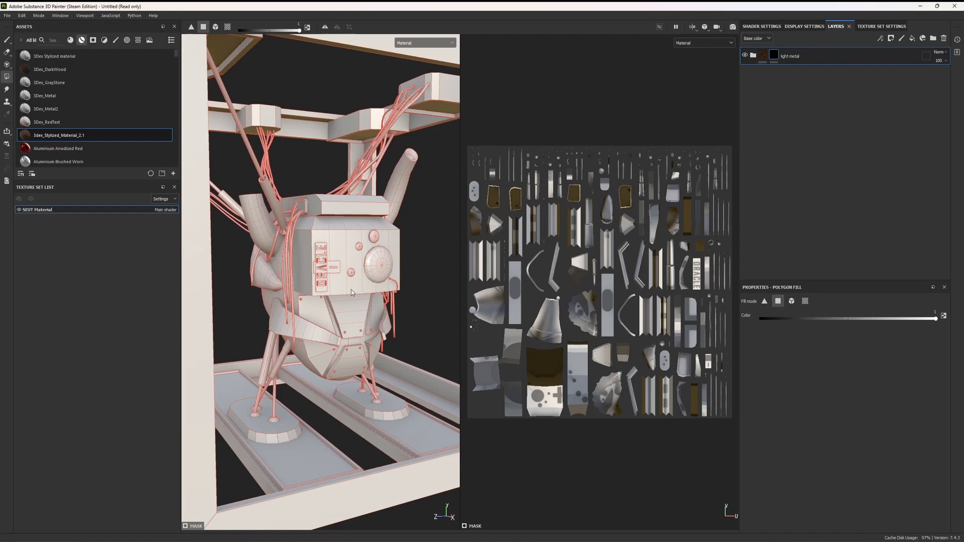
{"action": "left_click", "coordinate": [792, 301]}
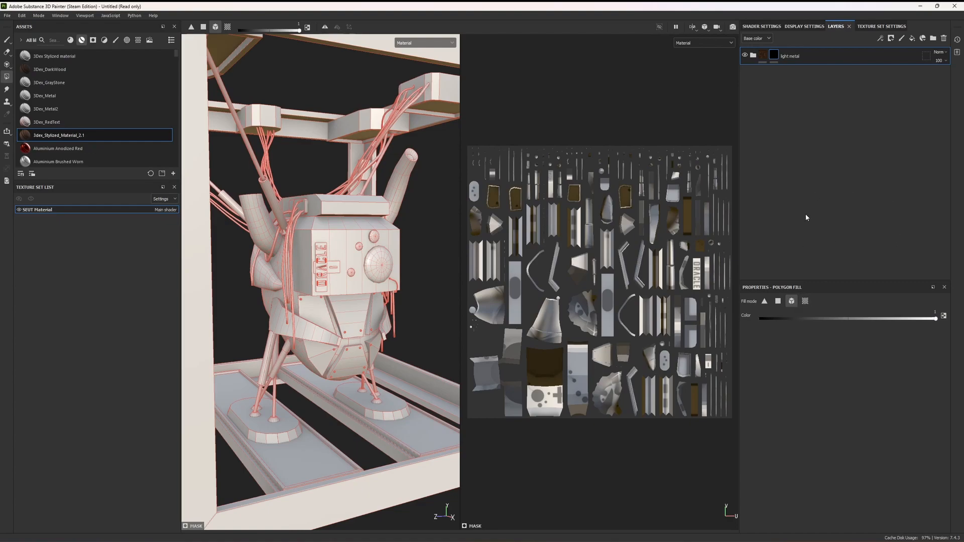
{"action": "scroll", "coordinate": [415, 491], "scroll_direction": "down", "scroll_amount": 3}
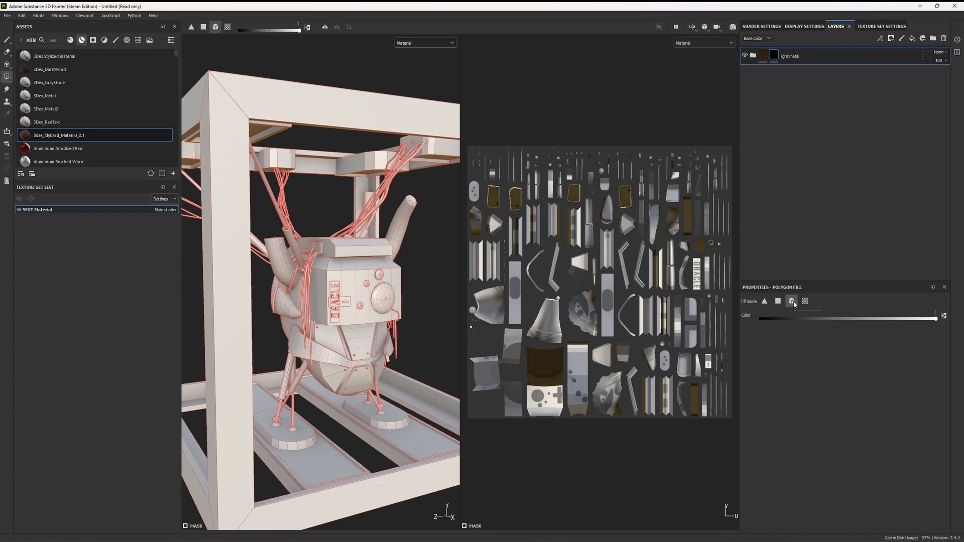
{"action": "left_click", "coordinate": [339, 115]}
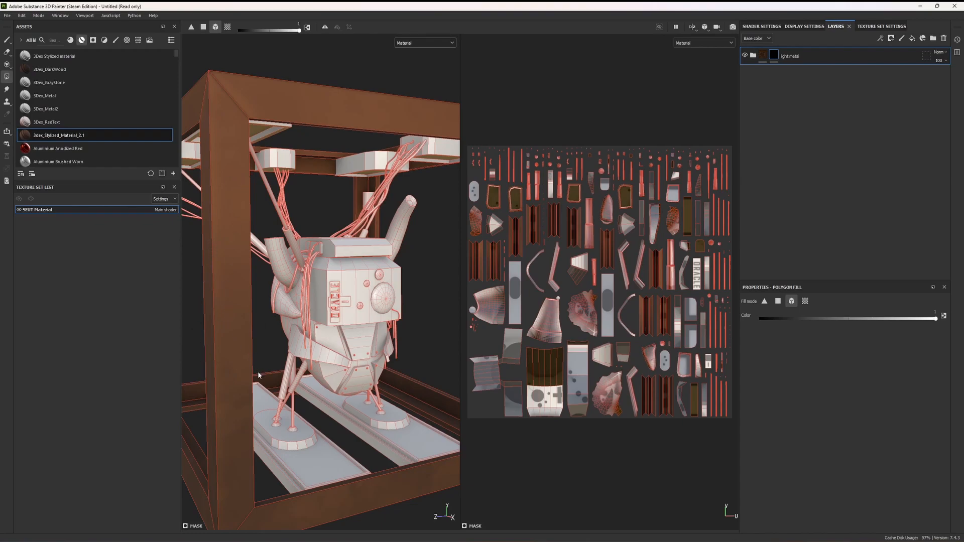
{"action": "left_click", "coordinate": [327, 357]}
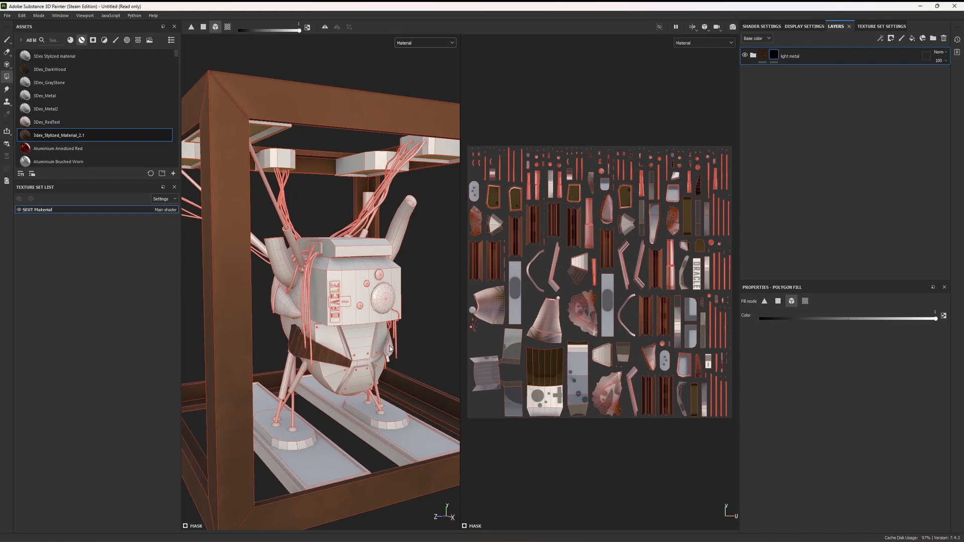
{"action": "left_click", "coordinate": [390, 350]}
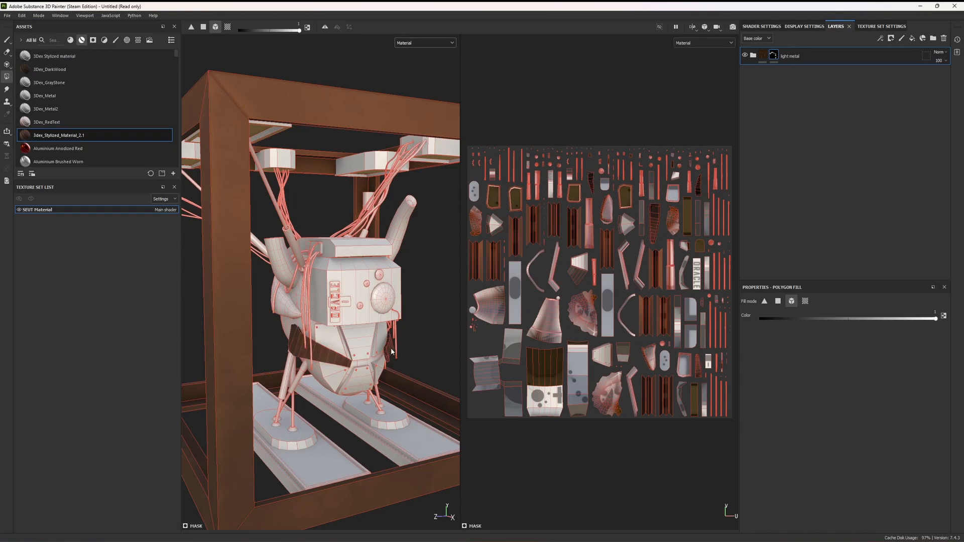
Make the Metal subgroup inside light metal visible and delete the Main Base Parameters layer beneath it
{"action": "left_click", "coordinate": [753, 57]}
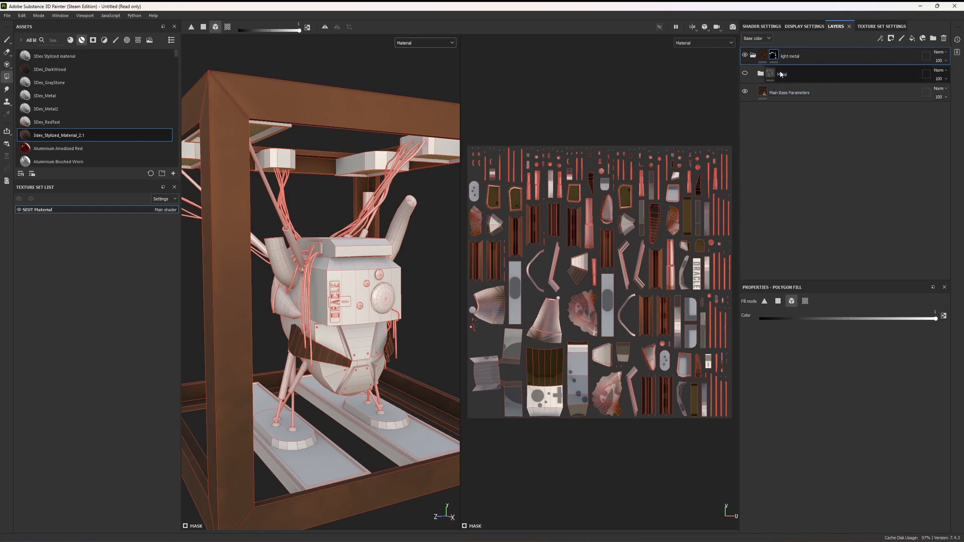
{"action": "left_click", "coordinate": [745, 74]}
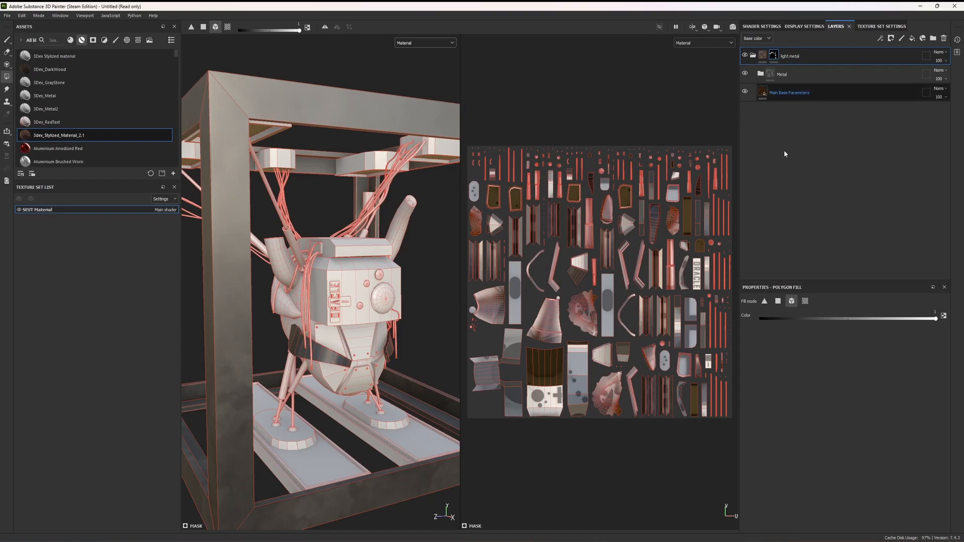
{"action": "left_click", "coordinate": [794, 95]}
{"action": "key", "text": "Delete"}
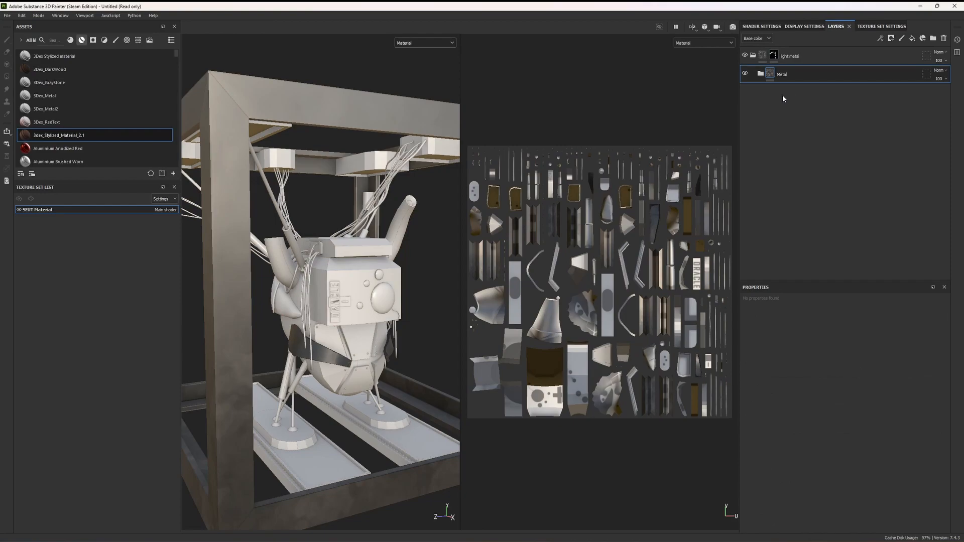
Select the main base parameters layer inside the Metal group and enlarge its fill properties to reach the material parameters
{"action": "left_click", "coordinate": [761, 75]}
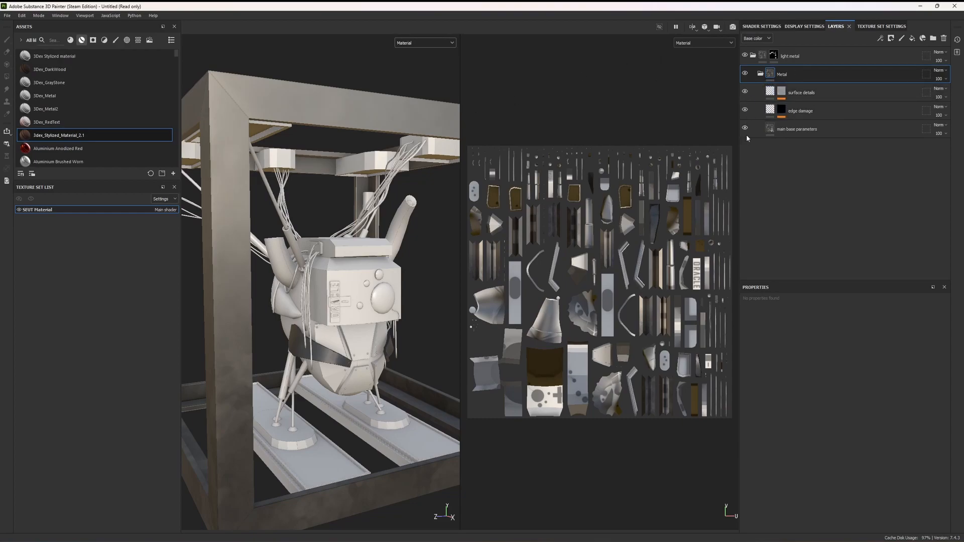
{"action": "left_click", "coordinate": [746, 110]}
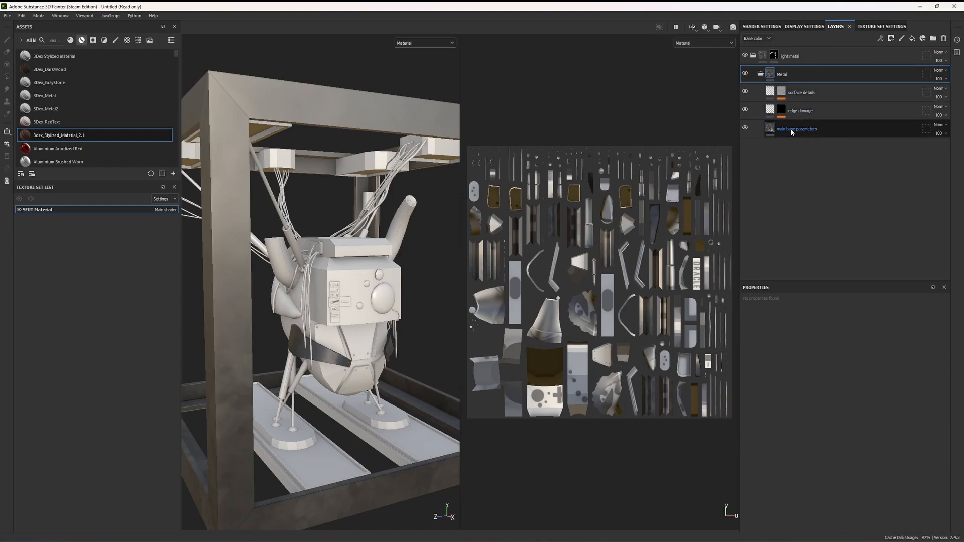
{"action": "left_click", "coordinate": [813, 130]}
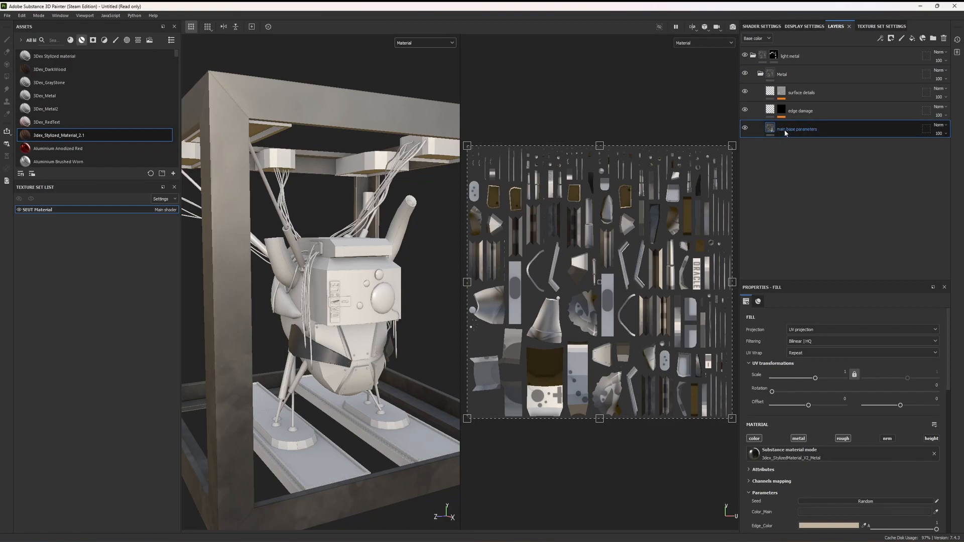
{"action": "left_click_drag", "start_coordinate": [822, 280], "coordinate": [793, 159]}
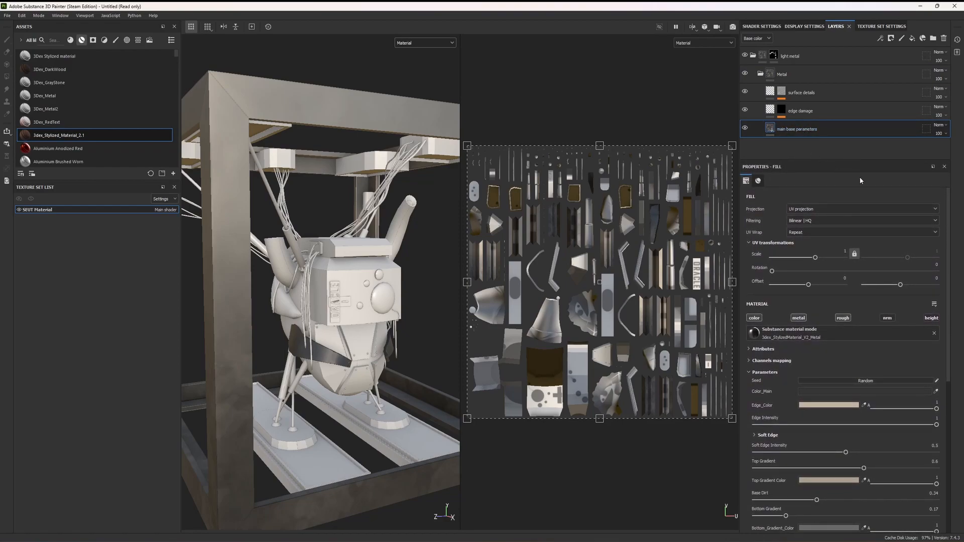
{"action": "scroll", "coordinate": [866, 251], "scroll_direction": "down", "scroll_amount": 2}
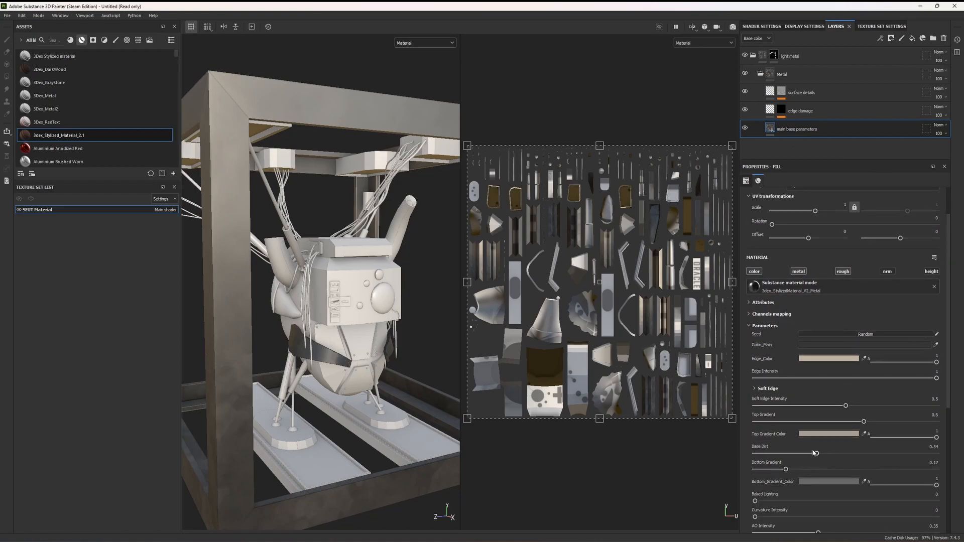
{"action": "scroll", "coordinate": [869, 294], "scroll_direction": "down", "scroll_amount": 3}
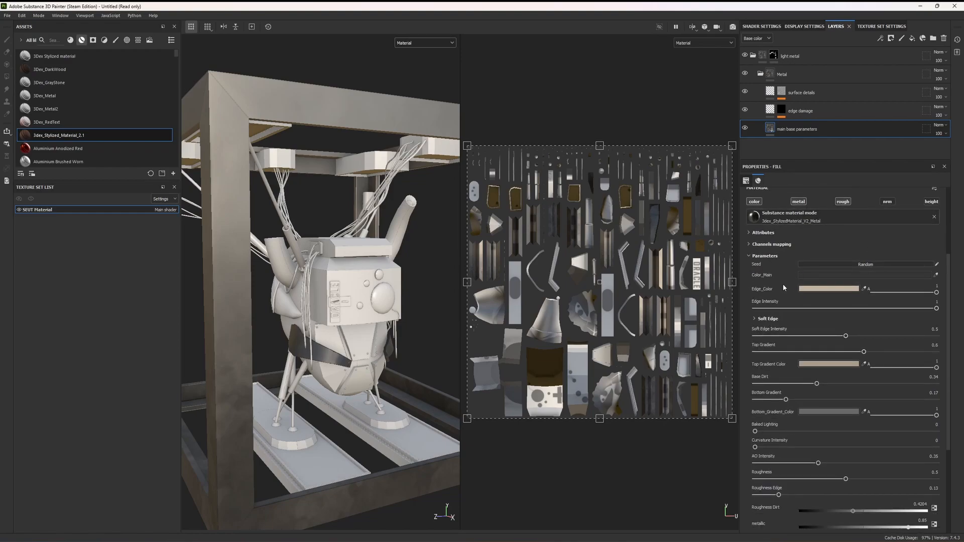
Try a pure red (FF0000) Edge_Color on the main base parameters layer
{"action": "left_click", "coordinate": [838, 291]}
{"action": "left_click_drag", "start_coordinate": [918, 323], "coordinate": [926, 313]}
{"action": "left_click", "coordinate": [925, 330]}
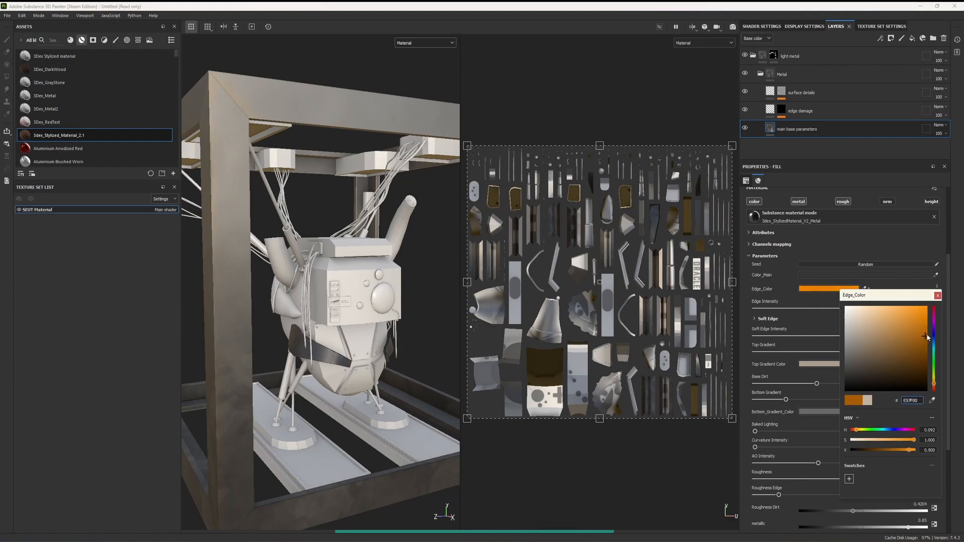
{"action": "left_click", "coordinate": [934, 313]}
{"action": "left_click_drag", "start_coordinate": [934, 312], "coordinate": [929, 304]}
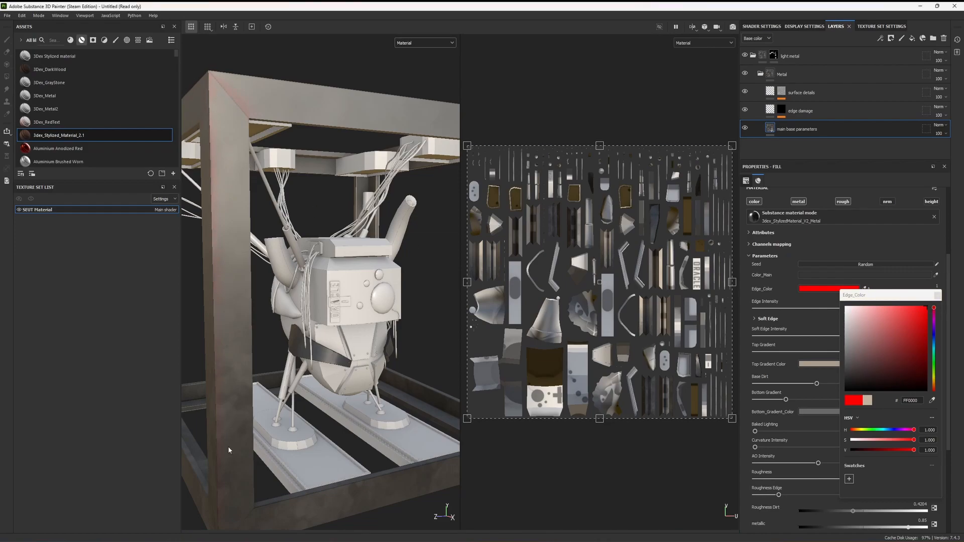
Set the Edge_Color of the main base parameters layer to light grey C4C4C4 and close the colour picker
{"action": "left_click", "coordinate": [870, 350]}
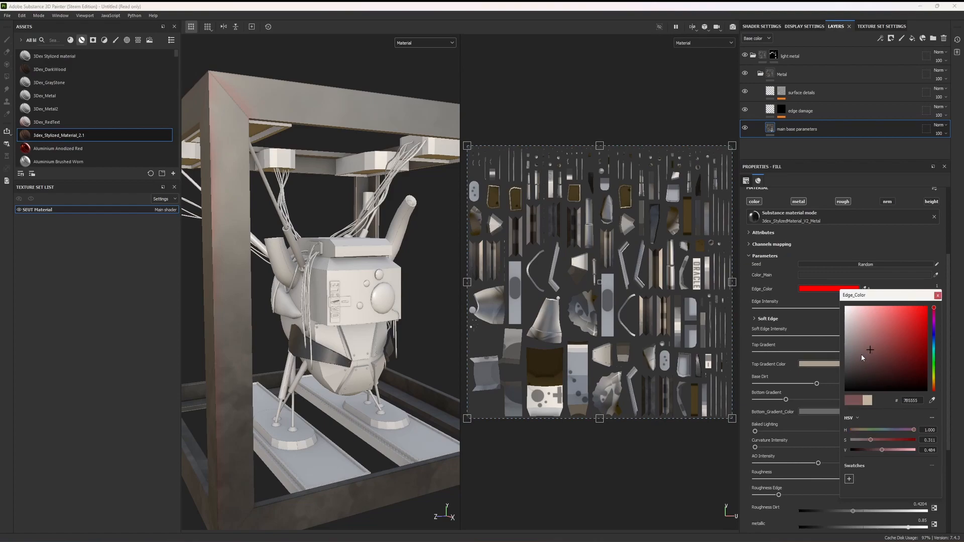
{"action": "left_click_drag", "start_coordinate": [851, 365], "coordinate": [836, 325]}
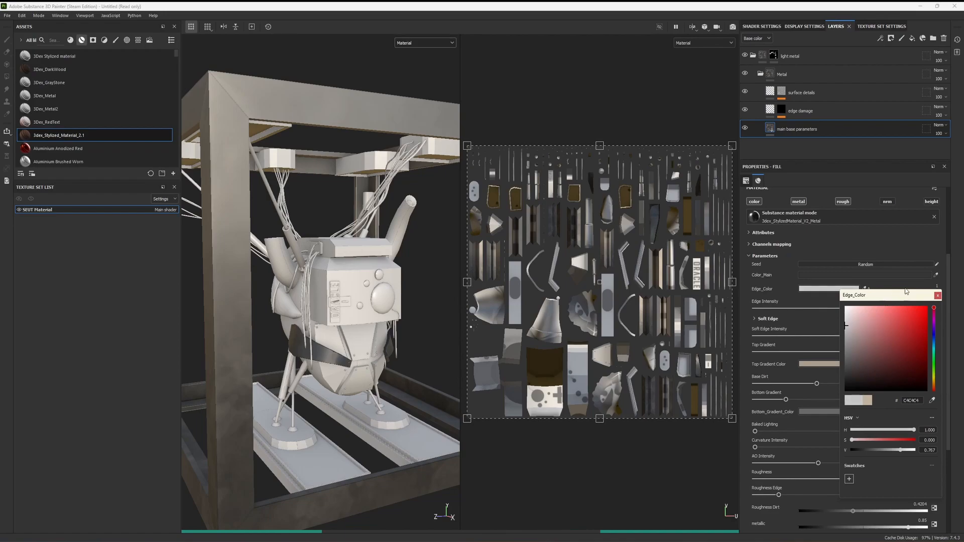
{"action": "left_click", "coordinate": [937, 295]}
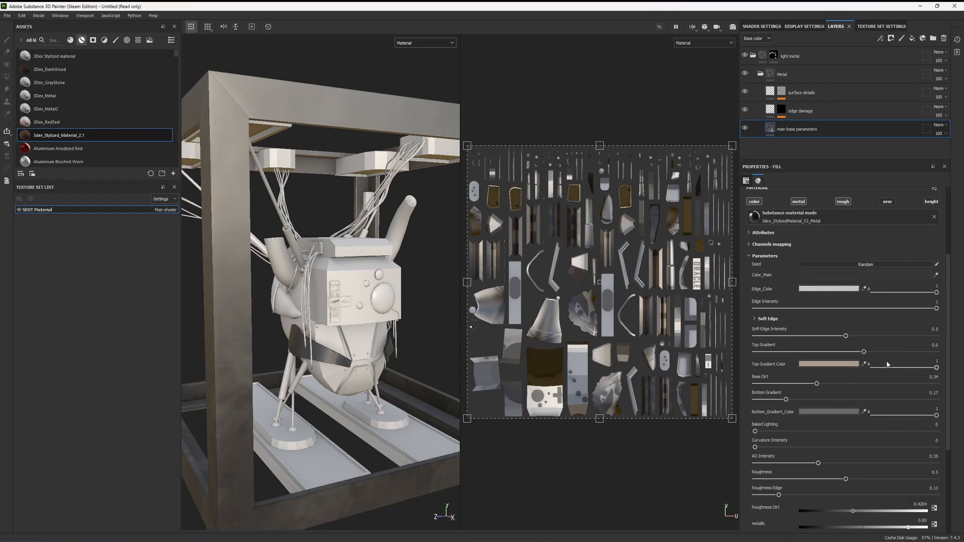
Widen the 3D view to show the whole frame and set the metal's Base Dirt to 0.25
{"action": "scroll", "coordinate": [808, 220], "scroll_direction": "down", "scroll_amount": 3}
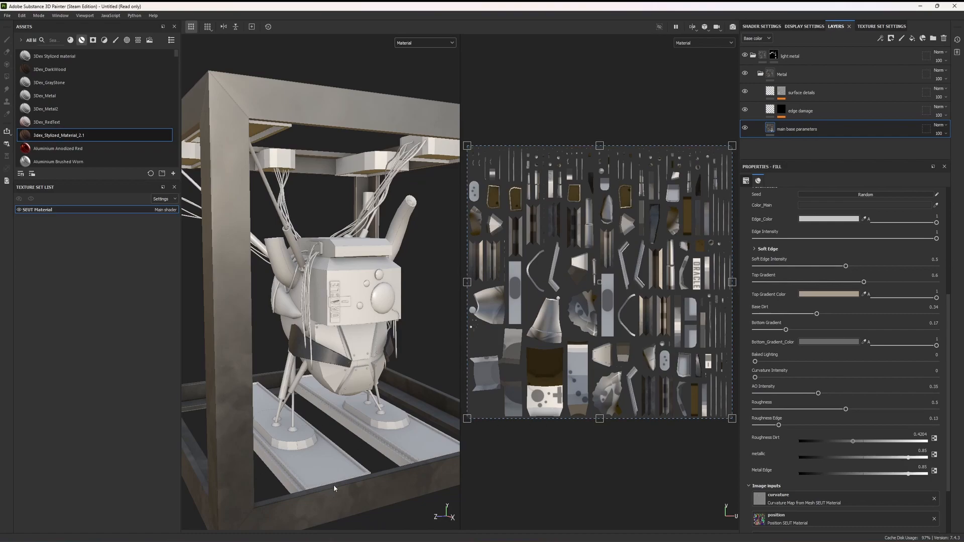
{"action": "scroll", "coordinate": [345, 387], "scroll_direction": "down", "scroll_amount": 1}
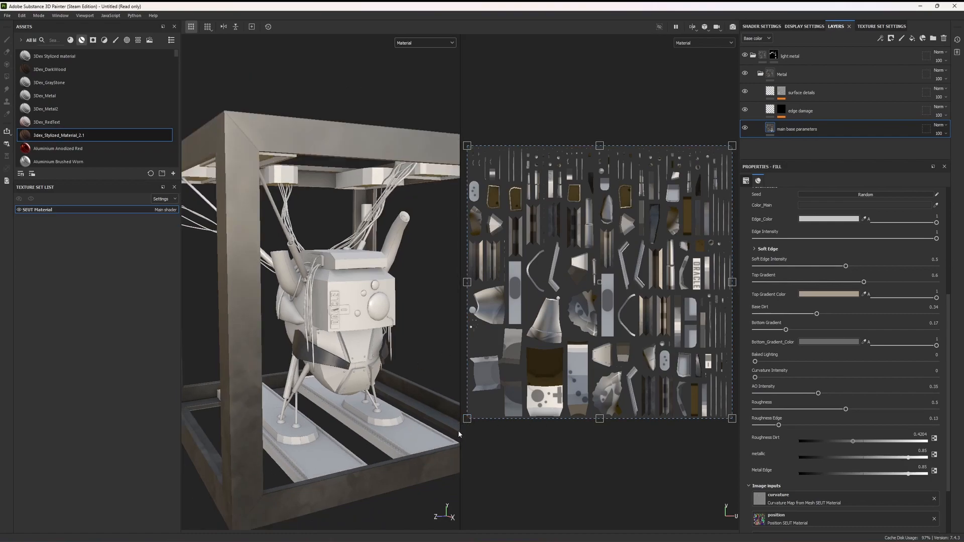
{"action": "key", "text": "F2"}
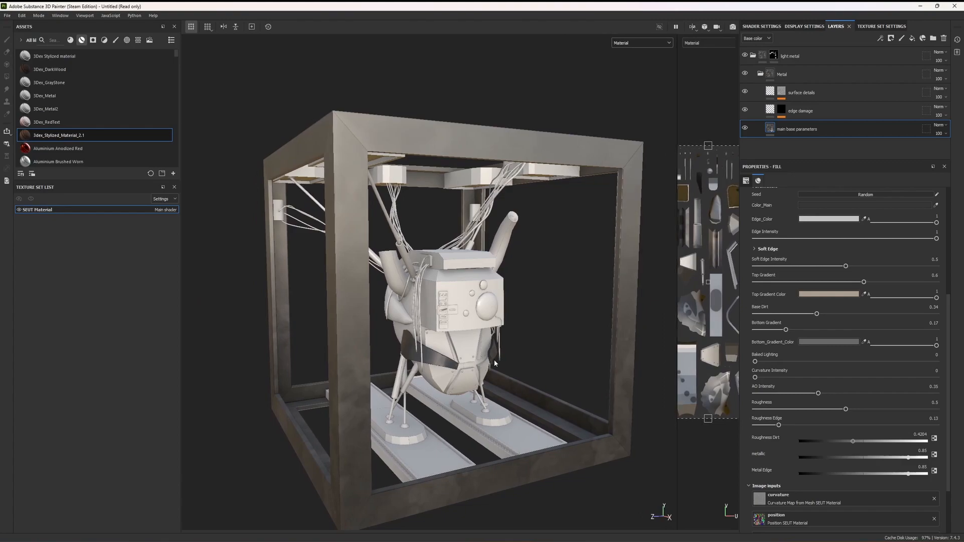
{"action": "mouse_move", "coordinate": [781, 312]}
{"action": "left_mouse_down"}
{"action": "mouse_move", "coordinate": [764, 315]}
{"action": "mouse_move", "coordinate": [781, 311]}
{"action": "left_mouse_up"}
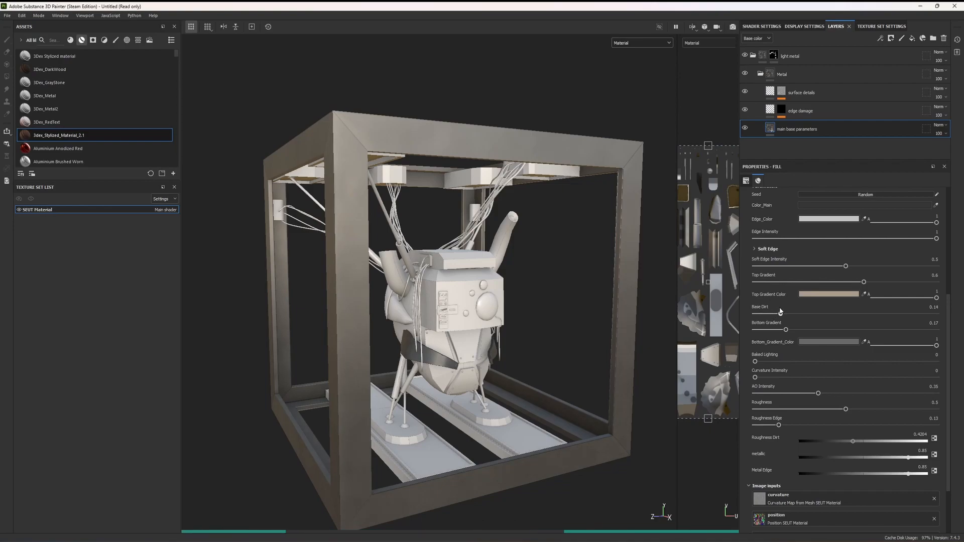
{"action": "left_click", "coordinate": [768, 315]}
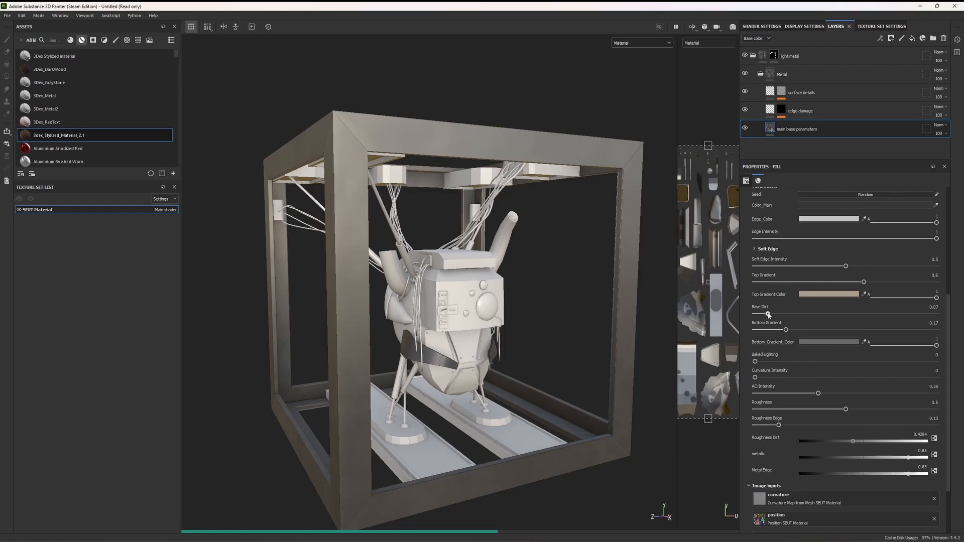
{"action": "left_click_drag", "start_coordinate": [768, 314], "coordinate": [799, 312]}
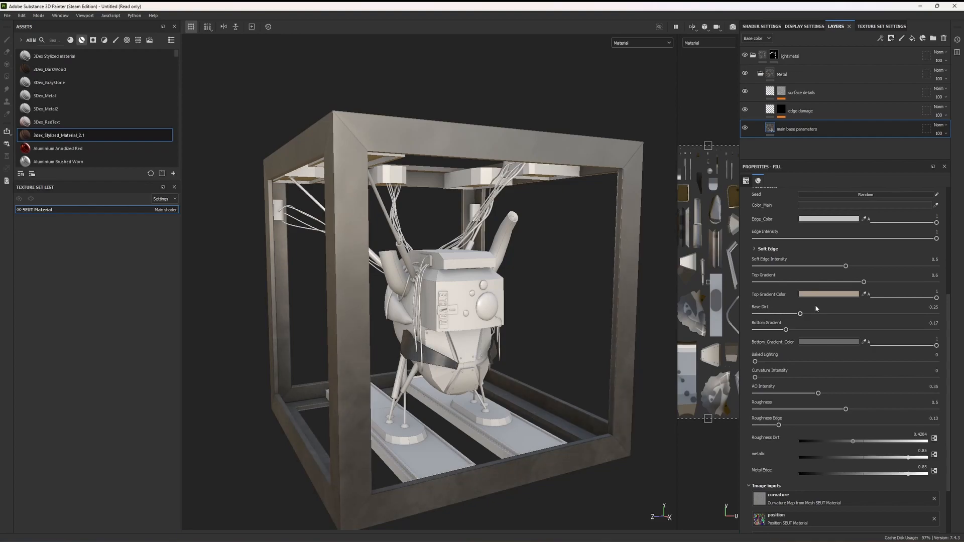
Set the metal's Roughness to 0.43, trying 0.07 first and checking the reflections on the frame from several angles
{"action": "scroll", "coordinate": [815, 314], "scroll_direction": "down", "scroll_amount": 1}
{"action": "scroll", "coordinate": [816, 372], "scroll_direction": "down", "scroll_amount": 1}
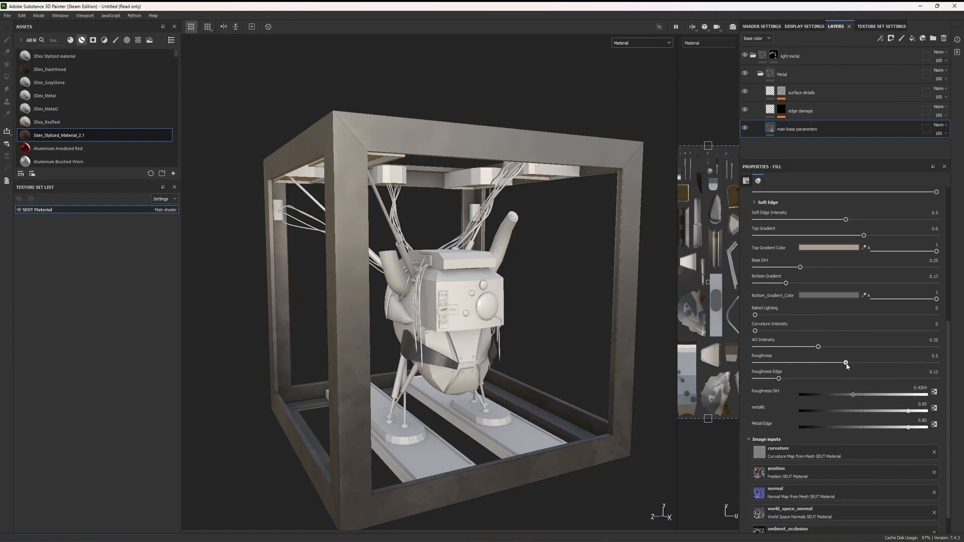
{"action": "left_click_drag", "start_coordinate": [846, 366], "coordinate": [768, 365]}
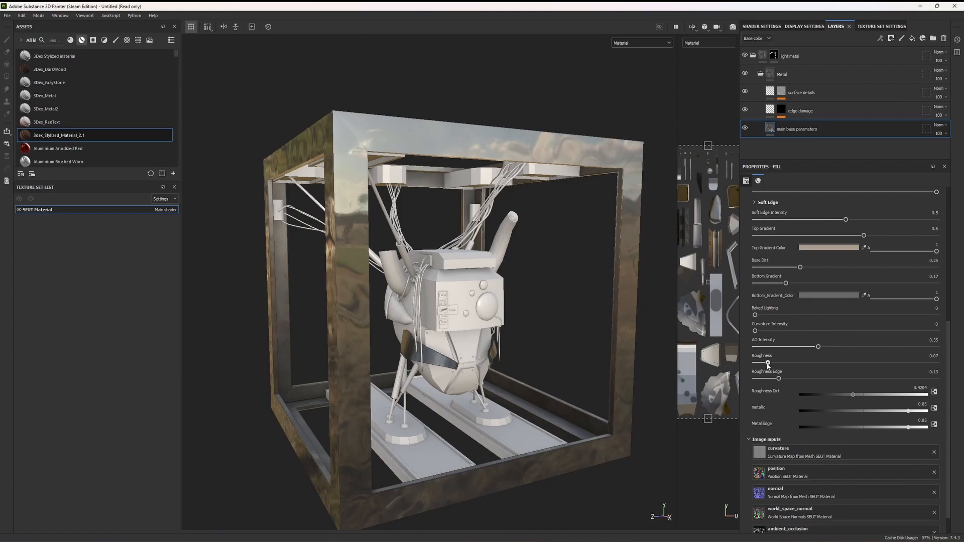
{"action": "left_click_drag", "start_coordinate": [605, 396], "coordinate": [613, 395], "text": "alt"}
{"action": "left_click_drag", "start_coordinate": [767, 362], "coordinate": [769, 363]}
{"action": "left_click_drag", "start_coordinate": [827, 361], "coordinate": [833, 364]}
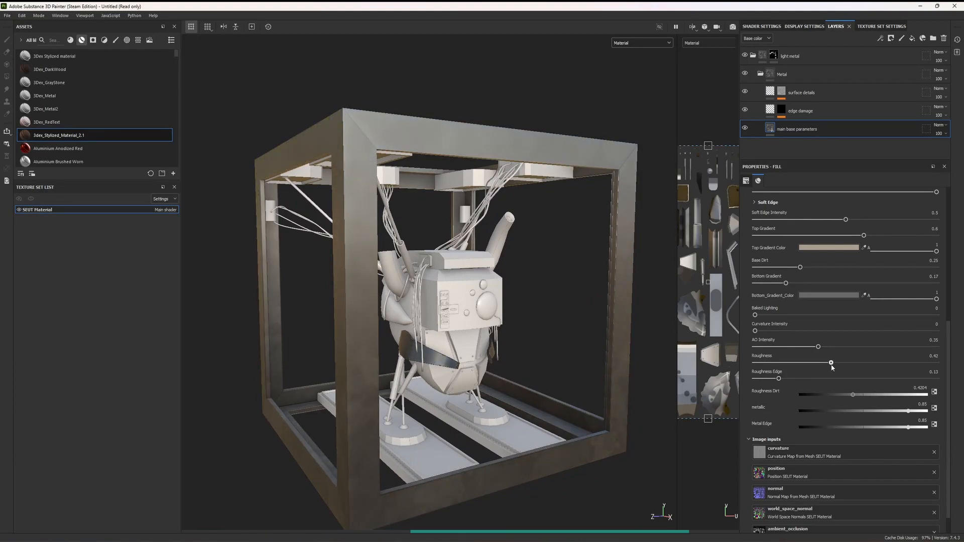
{"action": "mouse_move", "coordinate": [567, 397]}
{"action": "left_mouse_down", "text": "alt"}
{"action": "mouse_move", "coordinate": [502, 341]}
{"action": "mouse_move", "coordinate": [515, 344]}
{"action": "mouse_move", "coordinate": [507, 370]}
{"action": "mouse_move", "coordinate": [546, 354]}
{"action": "mouse_move", "coordinate": [558, 391]}
{"action": "left_mouse_up", "text": "alt"}
{"action": "scroll", "coordinate": [859, 399], "scroll_direction": "down", "scroll_amount": 1}
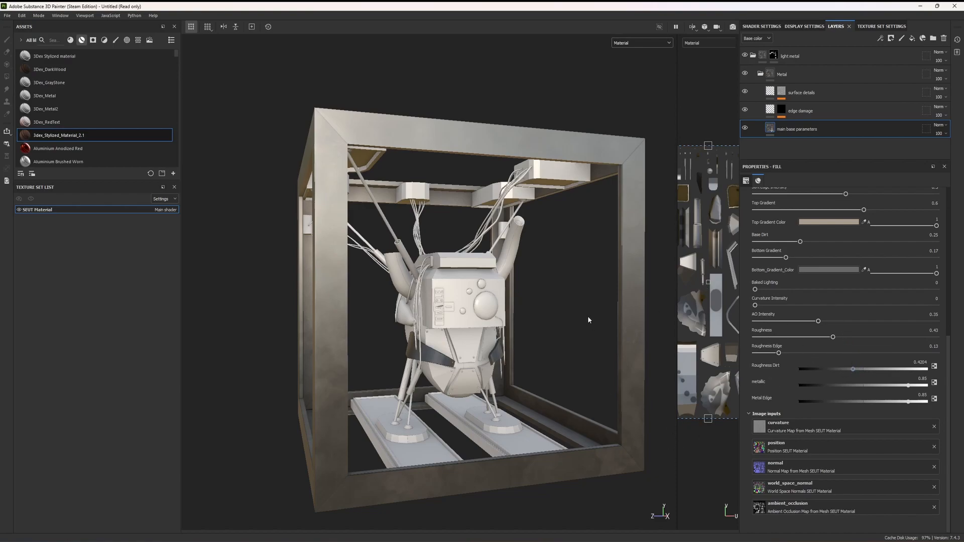
{"action": "left_click_drag", "start_coordinate": [524, 328], "coordinate": [513, 356], "text": "alt"}
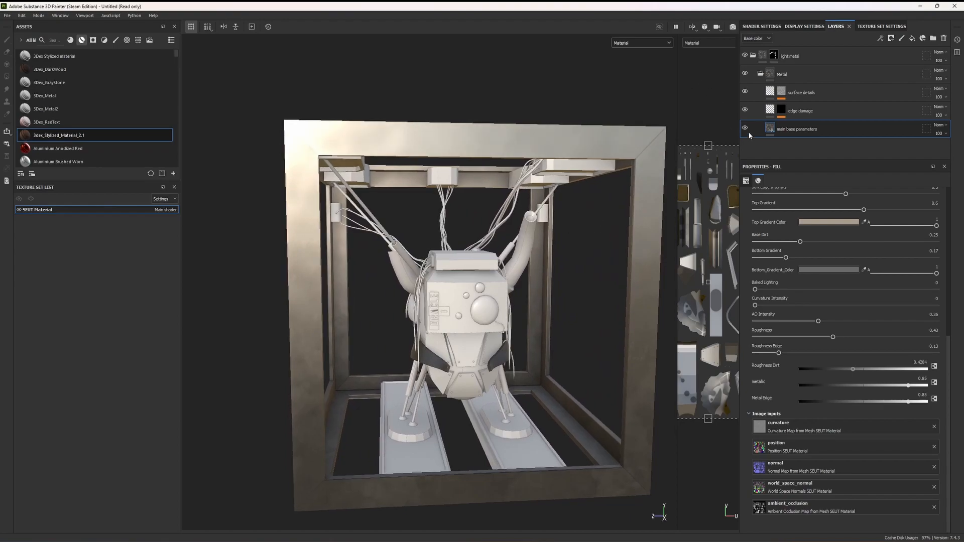
Select the light metal mask and fill the two small leg joints on the left foot pad
{"action": "left_click", "coordinate": [774, 55]}
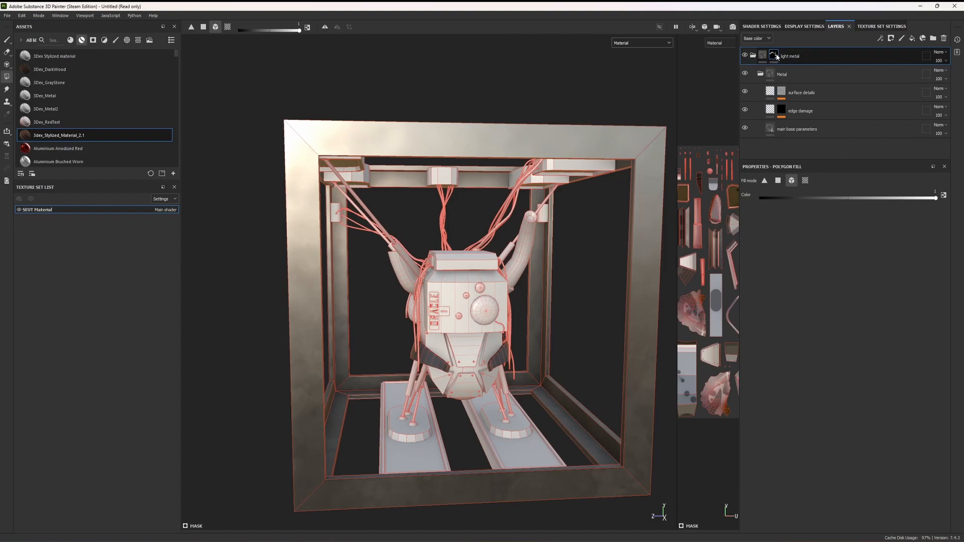
{"action": "left_click", "coordinate": [414, 425]}
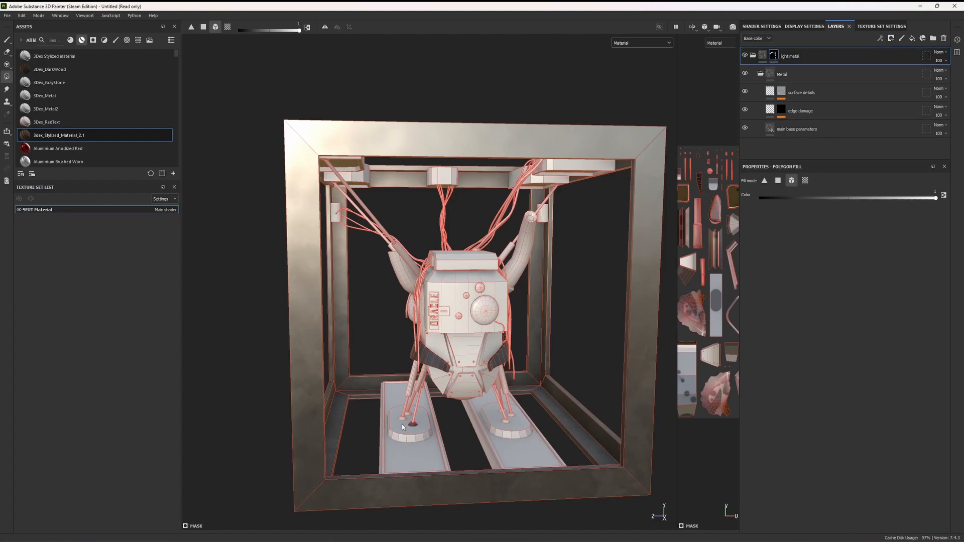
{"action": "left_click", "coordinate": [402, 419]}
{"action": "left_click", "coordinate": [505, 423]}
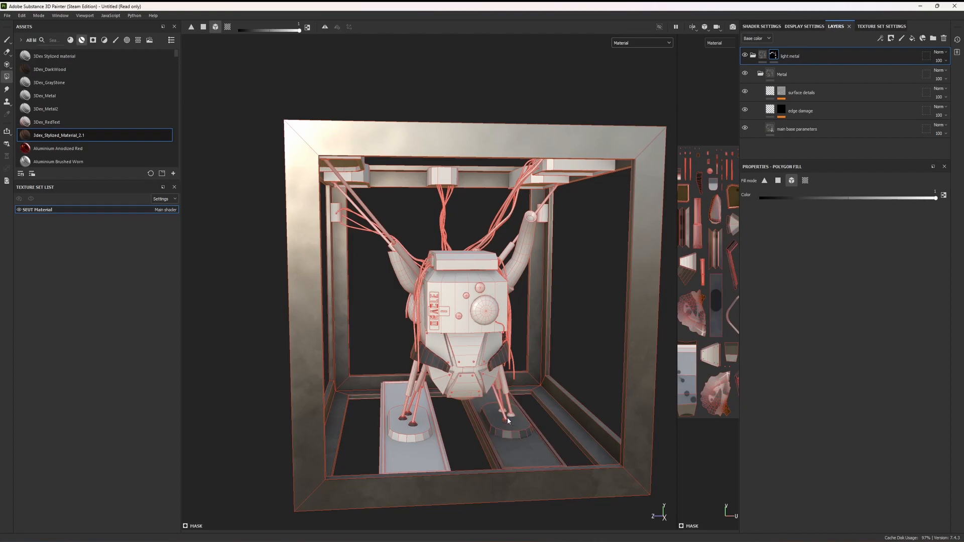
{"action": "key", "text": "ctrl+z"}
{"action": "key", "text": "ctrl+z"}
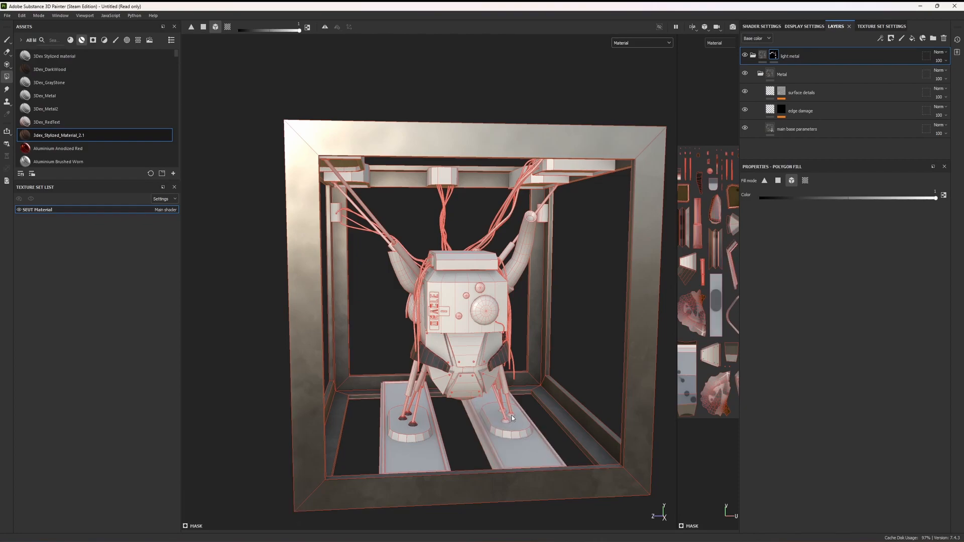
Fill the three leg joints on the other foot pad in the light metal mask and return to the full frame
{"action": "scroll", "coordinate": [514, 417], "scroll_direction": "up", "scroll_amount": 2}
{"action": "scroll", "coordinate": [513, 417], "scroll_direction": "up", "scroll_amount": 6}
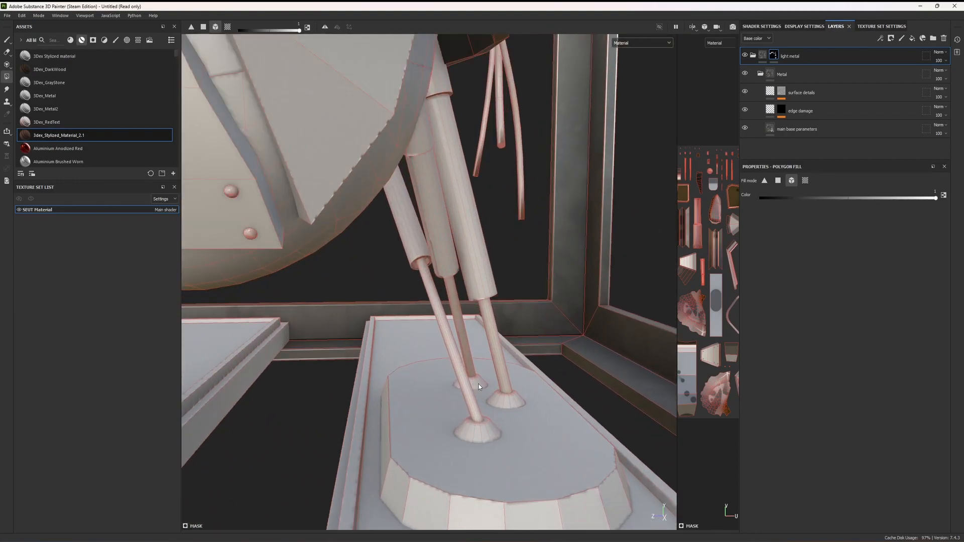
{"action": "left_click", "coordinate": [475, 386]}
{"action": "left_click", "coordinate": [480, 435]}
{"action": "left_click", "coordinate": [507, 406]}
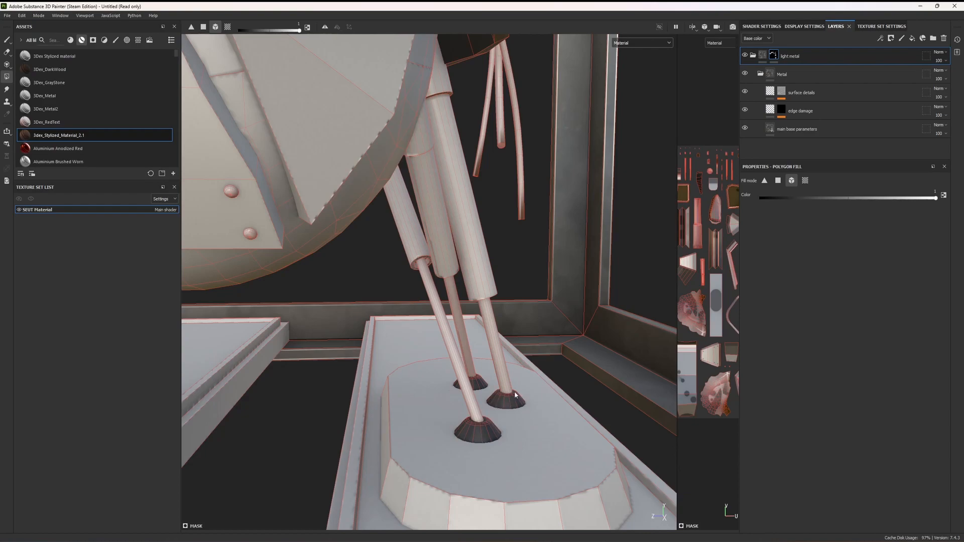
{"action": "key", "text": "f"}
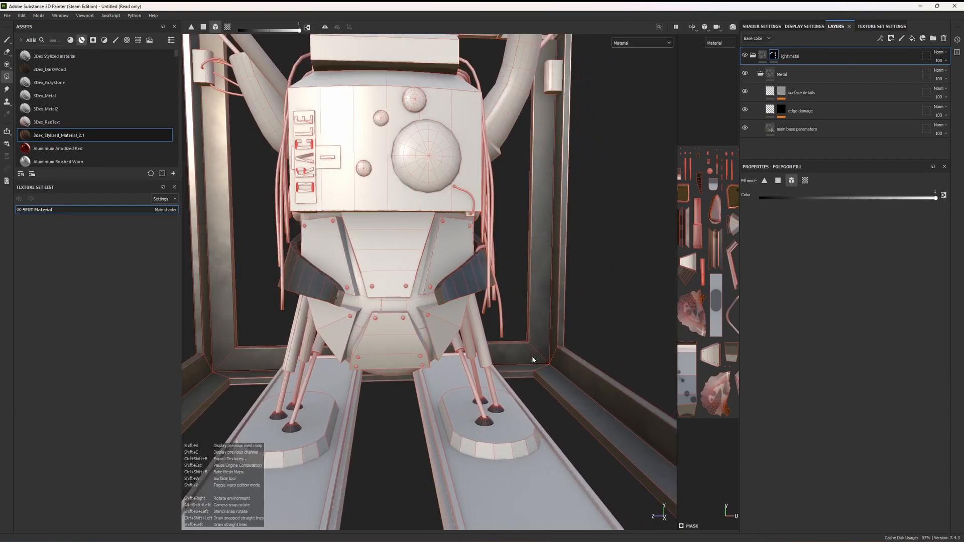
{"action": "key", "text": "f"}
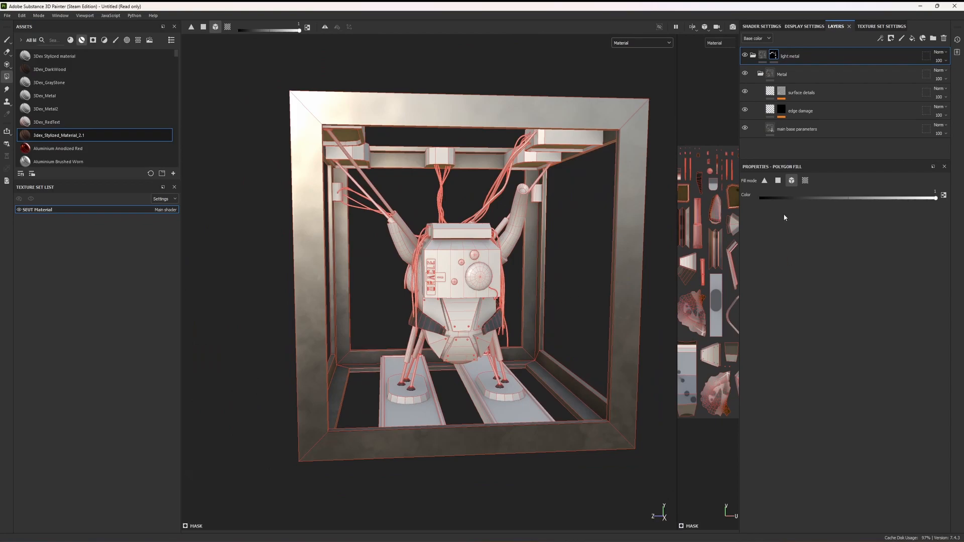
Collapse the light metal folder, add the 3dex_Stylized_Material_2.1 smart material above it, and give it a black mask
{"action": "left_click", "coordinate": [753, 57]}
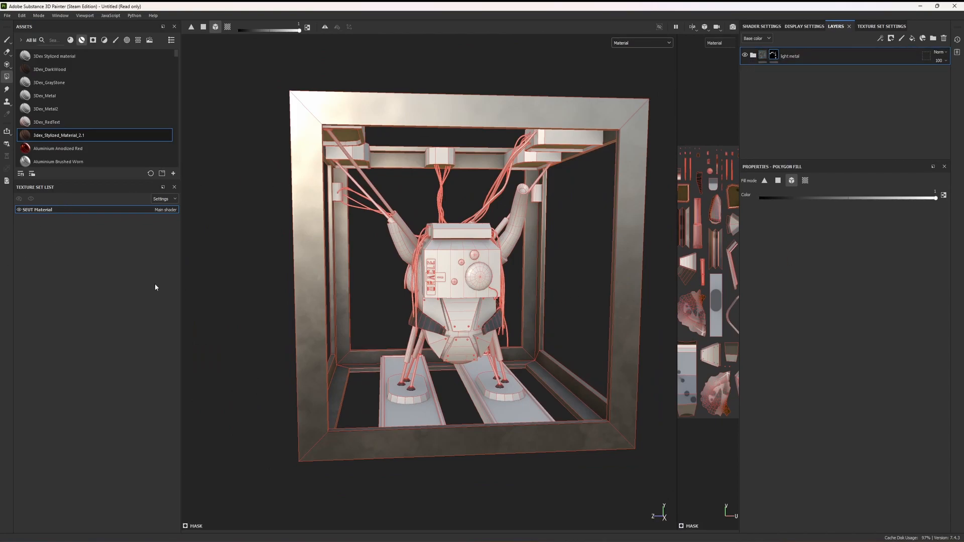
{"action": "scroll", "coordinate": [366, 247], "scroll_direction": "up", "scroll_amount": 3}
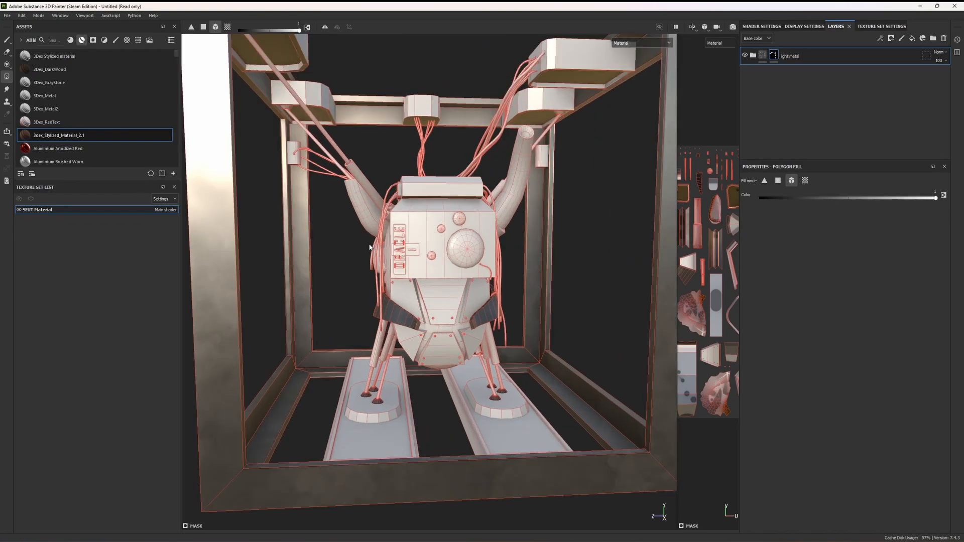
{"action": "left_click_drag", "start_coordinate": [50, 136], "coordinate": [800, 47]}
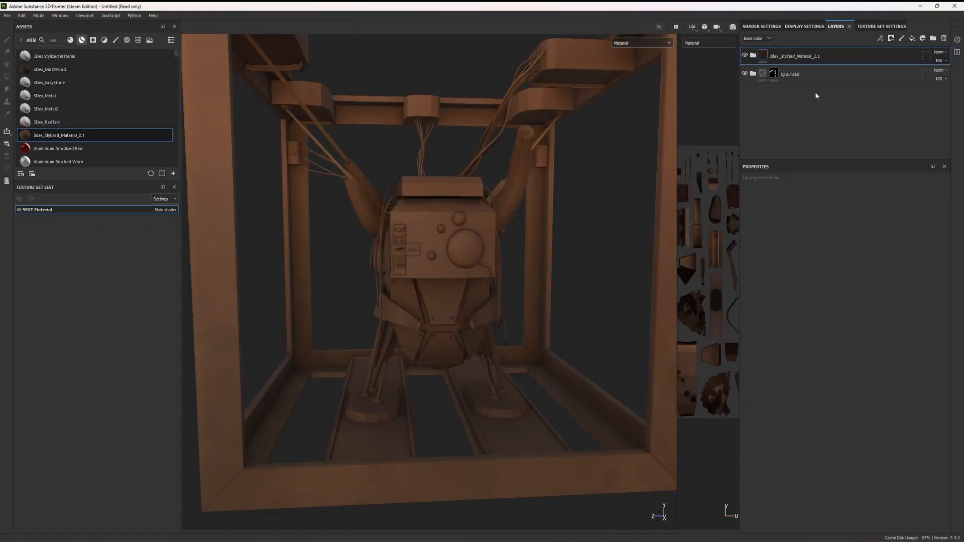
{"action": "mouse_move", "coordinate": [765, 56]}
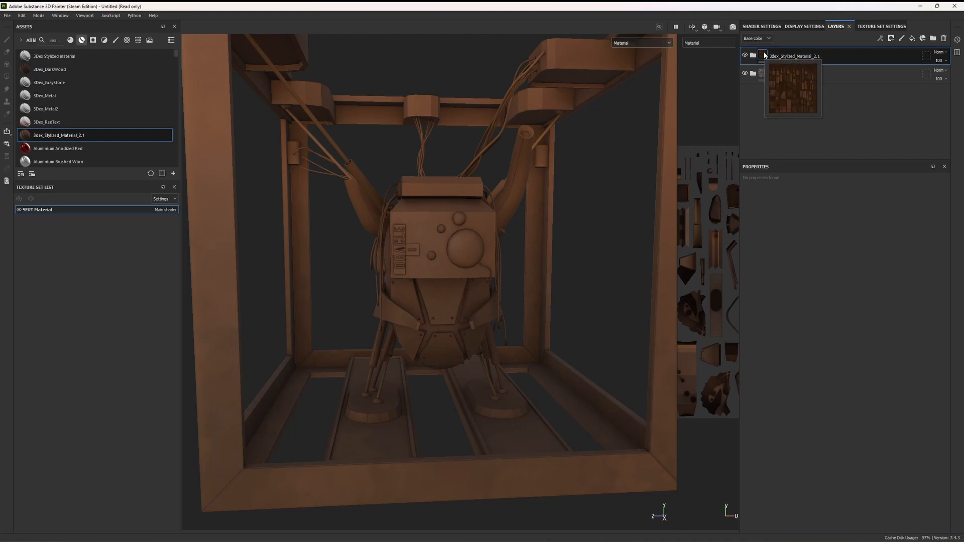
{"action": "right_click", "coordinate": [765, 53]}
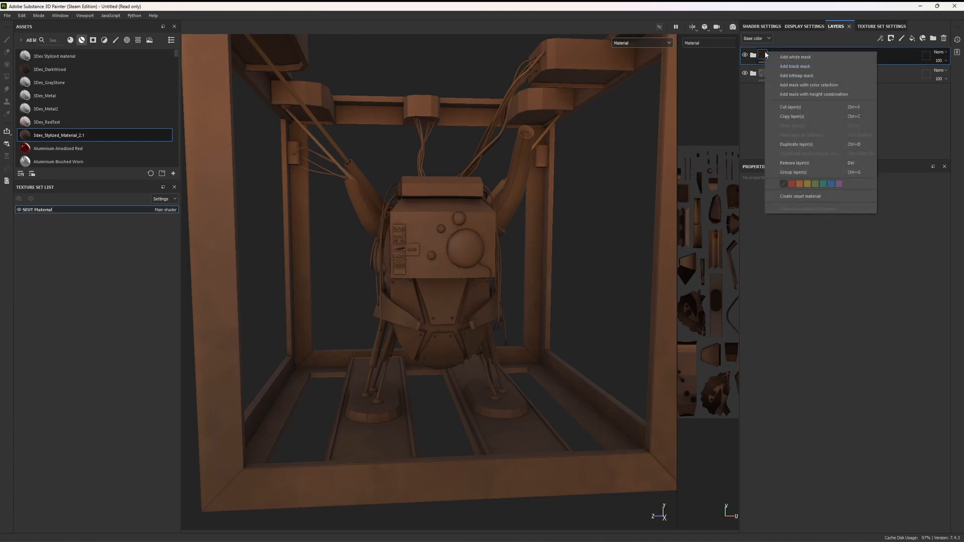
{"action": "left_click", "coordinate": [801, 66]}
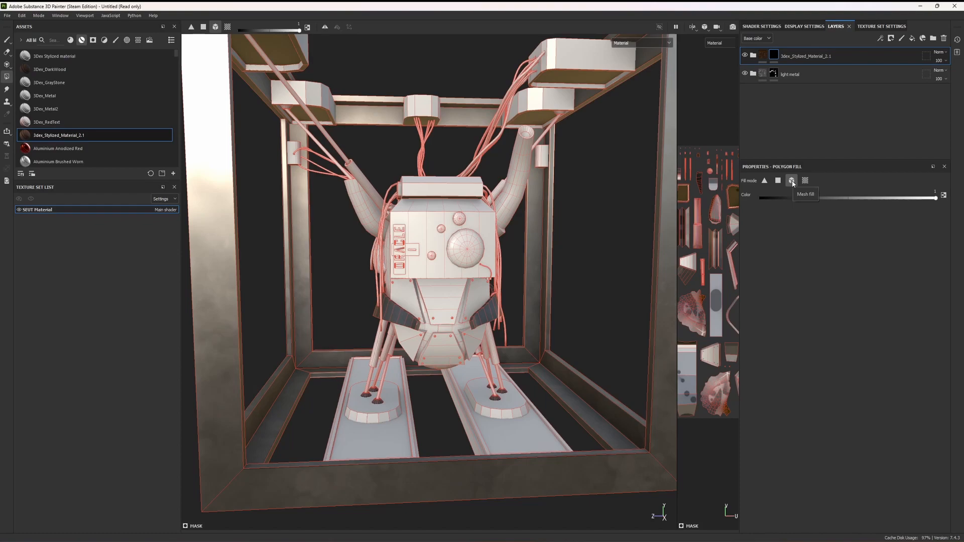
Rename the masked 3dex_Stylized_Material_2.1 folder as Cable
{"action": "scroll", "coordinate": [511, 230], "scroll_direction": "up", "scroll_amount": 6}
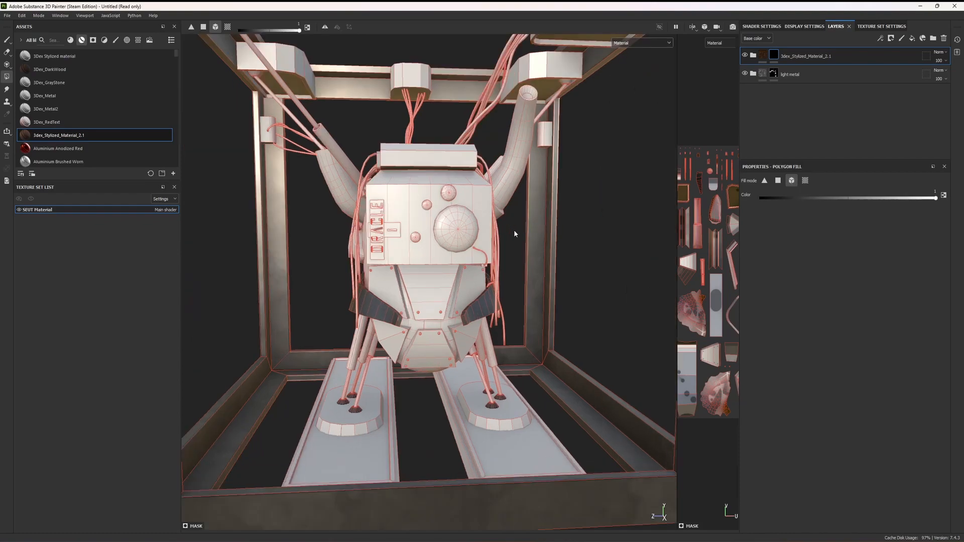
{"action": "left_click_drag", "start_coordinate": [486, 252], "coordinate": [399, 232], "text": "alt"}
{"action": "left_click_drag", "start_coordinate": [549, 239], "coordinate": [565, 255], "text": "alt"}
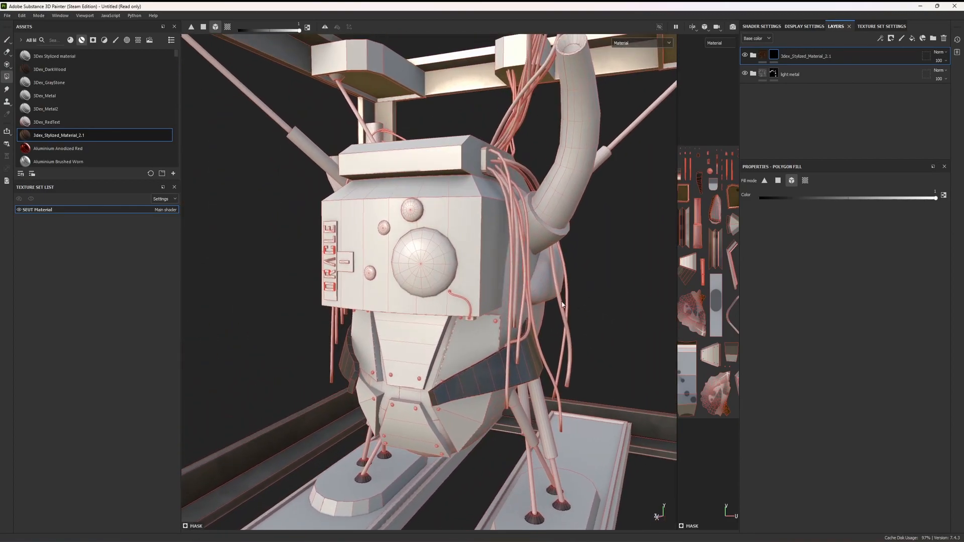
{"action": "scroll", "coordinate": [556, 246], "scroll_direction": "up", "scroll_amount": 3}
{"action": "scroll", "coordinate": [464, 198], "scroll_direction": "up", "scroll_amount": 4}
{"action": "scroll", "coordinate": [495, 61], "scroll_direction": "up", "scroll_amount": 3}
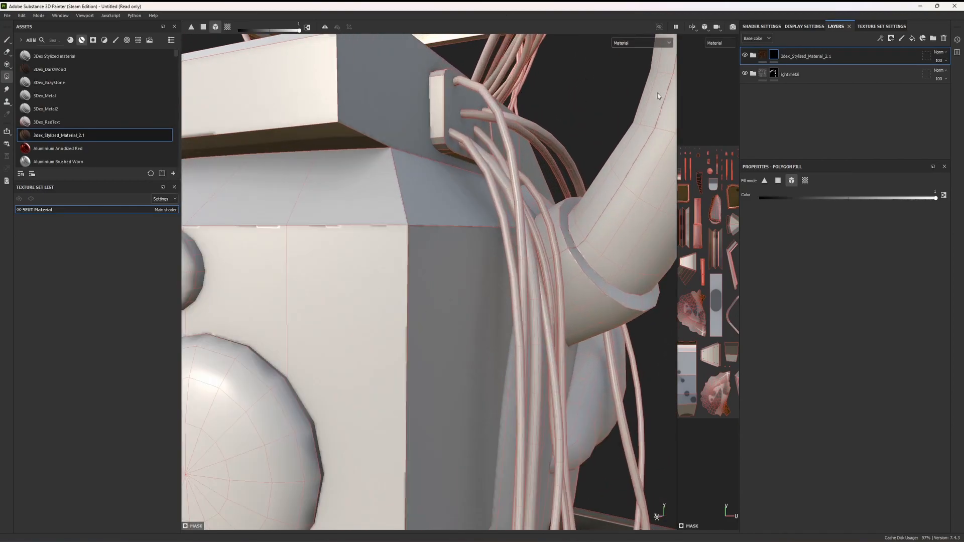
{"action": "double_click", "coordinate": [799, 56]}
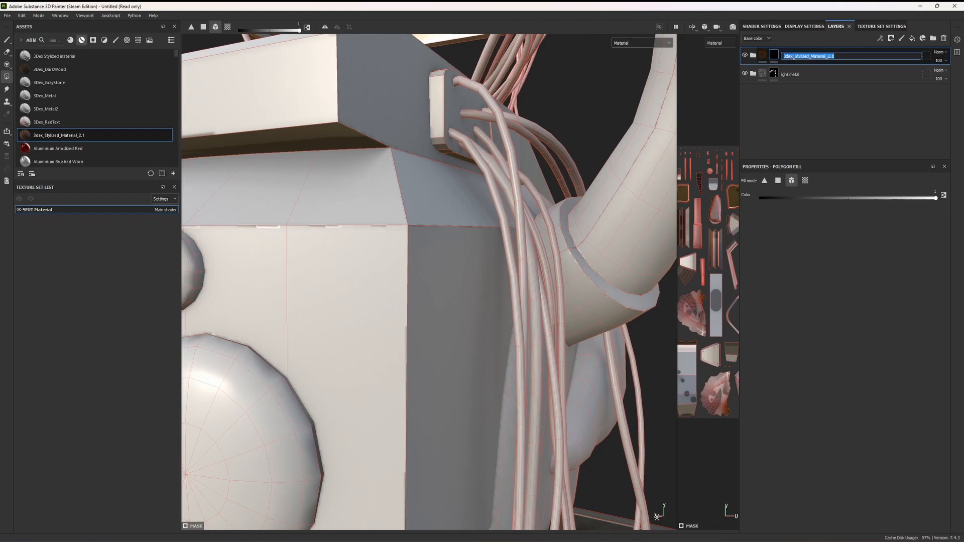
{"action": "type", "text": "Cable"}
{"action": "key", "text": "Return"}
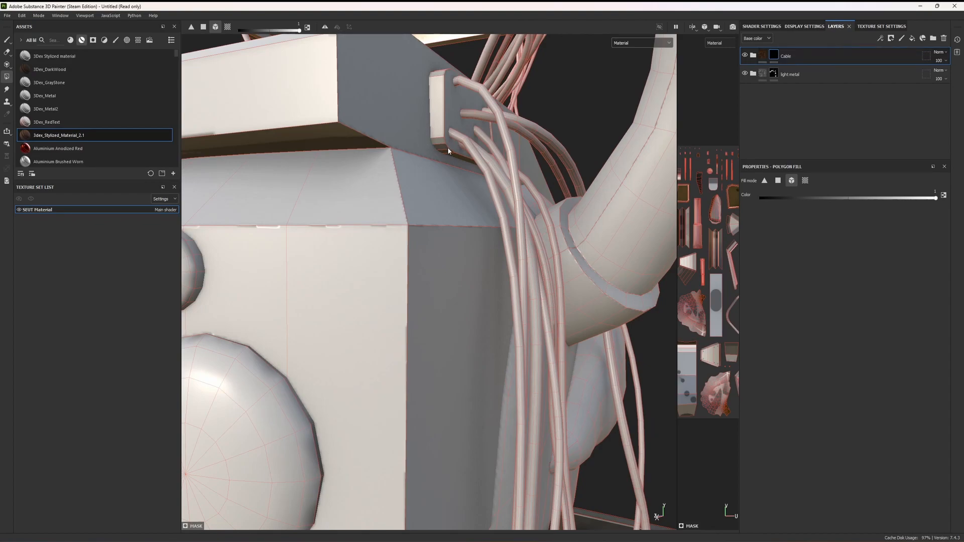
Fill the cables coming out of the connector on the side of the head in the Cable mask
{"action": "left_click", "coordinate": [491, 176]}
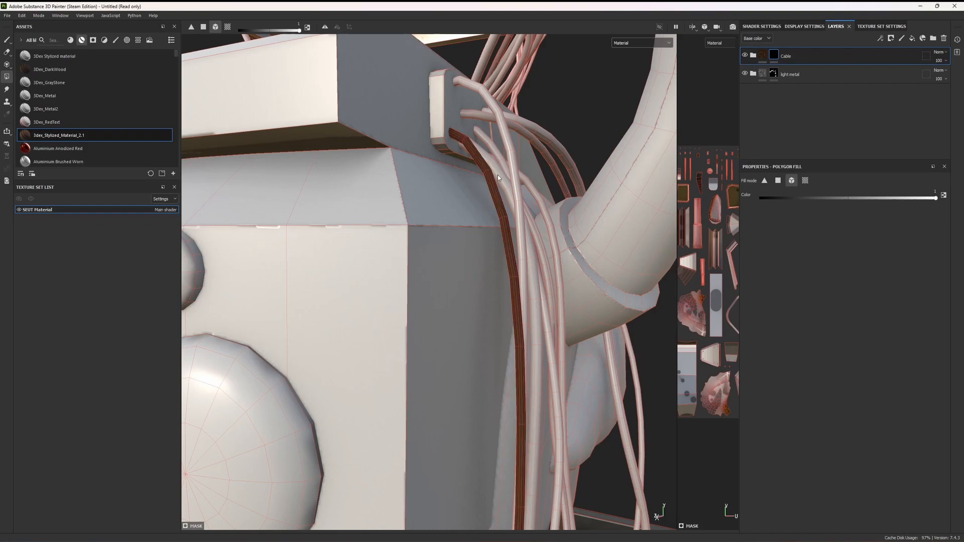
{"action": "left_click", "coordinate": [502, 174]}
{"action": "left_click", "coordinate": [505, 165]}
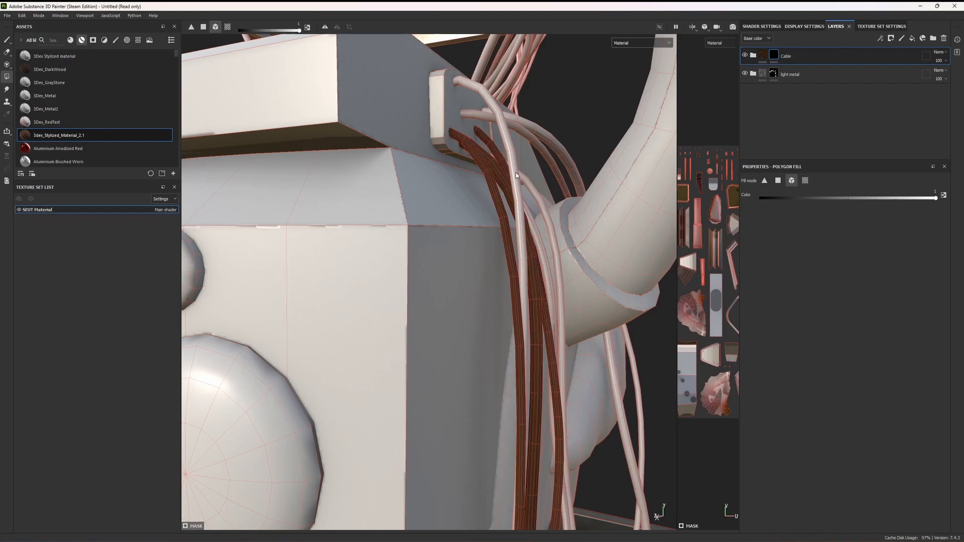
{"action": "left_click", "coordinate": [518, 182]}
{"action": "left_click", "coordinate": [527, 184]}
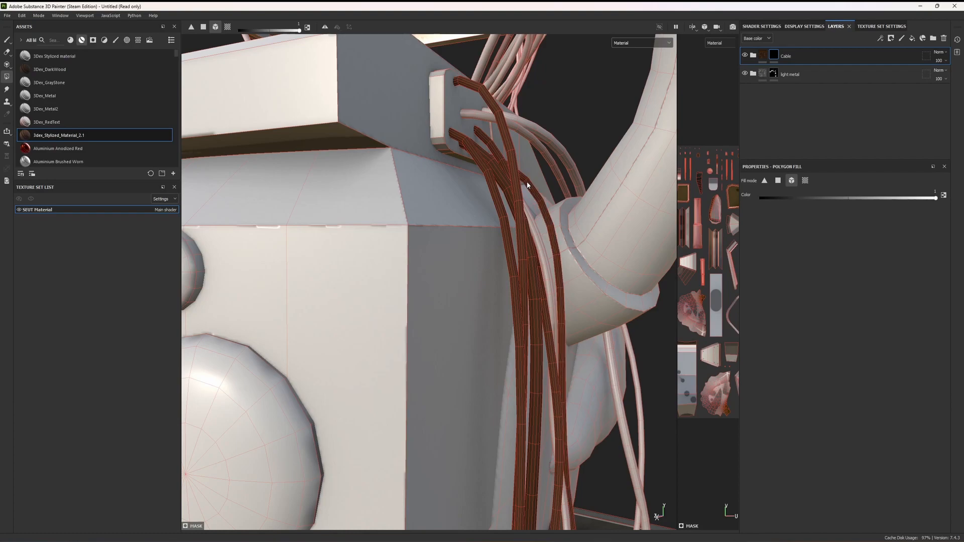
{"action": "left_click", "coordinate": [552, 155]}
{"action": "left_click", "coordinate": [555, 149]}
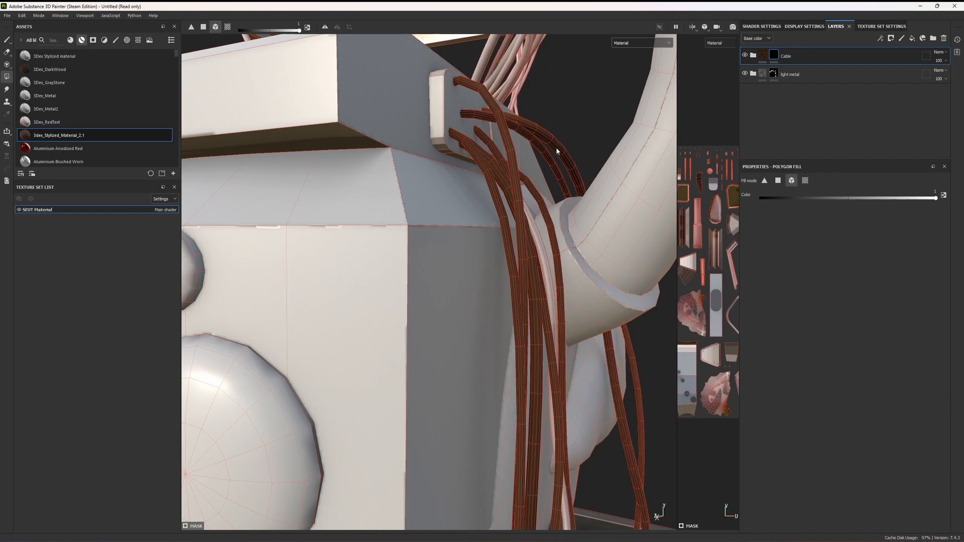
Fill the cables leaving the two domed sockets nearest the side connector on top of the head in the Cable mask
{"action": "left_click_drag", "start_coordinate": [528, 86], "coordinate": [592, 174], "text": "alt"}
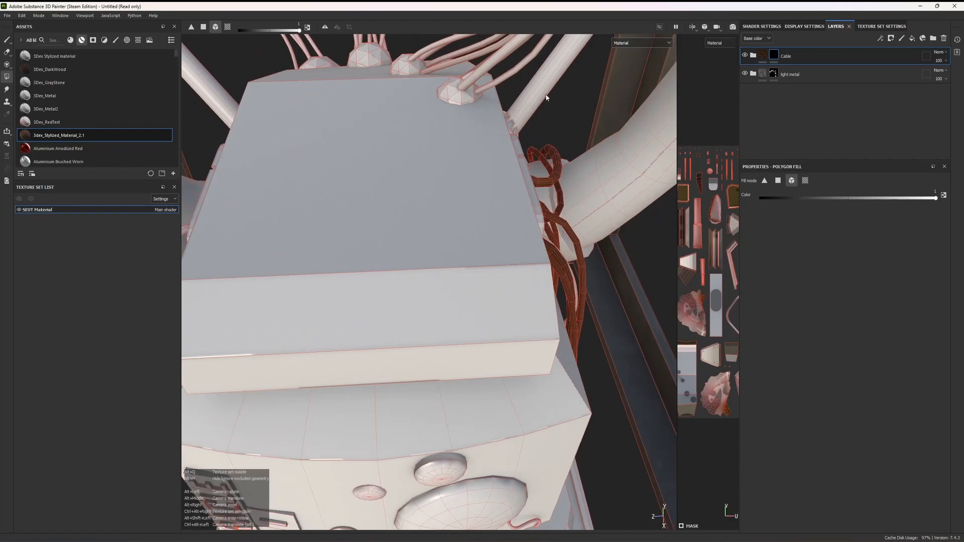
{"action": "left_click_drag", "start_coordinate": [539, 146], "coordinate": [582, 281], "text": "alt"}
{"action": "left_click", "coordinate": [600, 293]}
{"action": "left_click", "coordinate": [595, 277]}
{"action": "left_click", "coordinate": [598, 270]}
{"action": "left_click", "coordinate": [568, 257]}
{"action": "left_click", "coordinate": [560, 248]}
{"action": "left_click", "coordinate": [549, 235]}
{"action": "left_click", "coordinate": [541, 229]}
Fill the cable bundles leaving the other two domed sockets on top of the head in the Cable mask
{"action": "left_click", "coordinate": [338, 190]}
{"action": "left_click", "coordinate": [328, 193]}
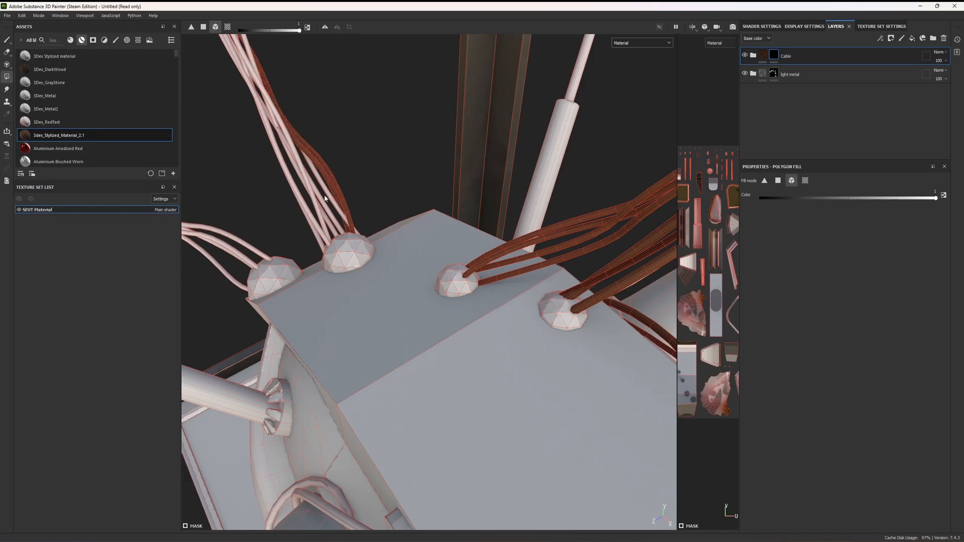
{"action": "left_click", "coordinate": [320, 197]}
{"action": "left_click", "coordinate": [312, 199]}
{"action": "left_click", "coordinate": [301, 197]}
{"action": "left_click", "coordinate": [250, 250]}
{"action": "left_click", "coordinate": [245, 257]}
{"action": "left_click", "coordinate": [236, 256]}
Fill the cables on the opposite side of the head in the Cable mask
{"action": "left_click_drag", "start_coordinate": [246, 251], "coordinate": [394, 347], "text": "alt"}
{"action": "left_click", "coordinate": [394, 347]}
{"action": "left_click", "coordinate": [449, 335]}
{"action": "left_click", "coordinate": [464, 333]}
{"action": "left_click", "coordinate": [481, 328]}
{"action": "left_click", "coordinate": [495, 326]}
{"action": "left_click_drag", "start_coordinate": [494, 326], "coordinate": [435, 326], "text": "alt"}
{"action": "middle_click_drag", "start_coordinate": [435, 325], "coordinate": [452, 304], "text": "alt"}
{"action": "middle_click_drag", "start_coordinate": [622, 351], "coordinate": [586, 405], "text": "alt"}
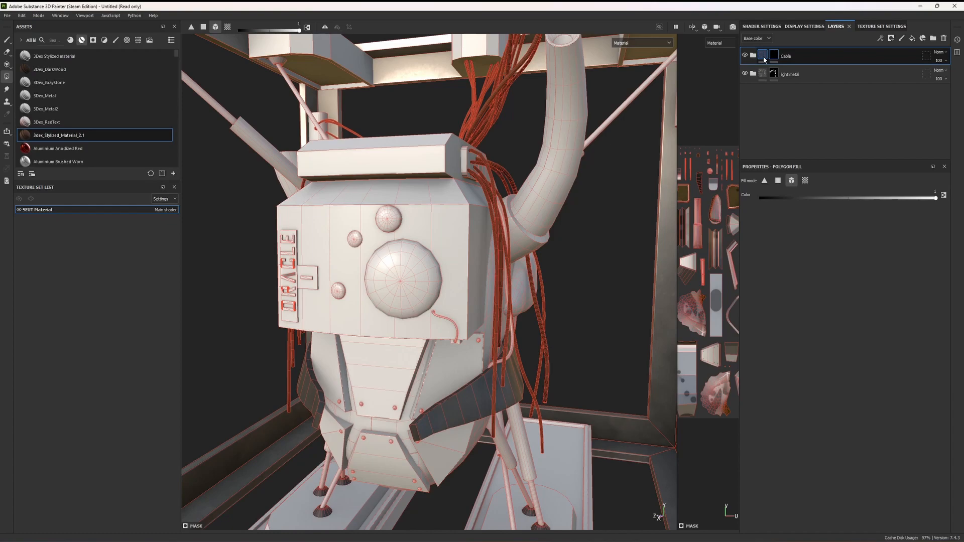
Expand the Cable folder and delete its hidden Metal subfolder
{"action": "middle_click_drag", "start_coordinate": [579, 256], "coordinate": [570, 462], "text": "alt"}
{"action": "middle_click_drag", "start_coordinate": [557, 322], "coordinate": [565, 361], "text": "alt"}
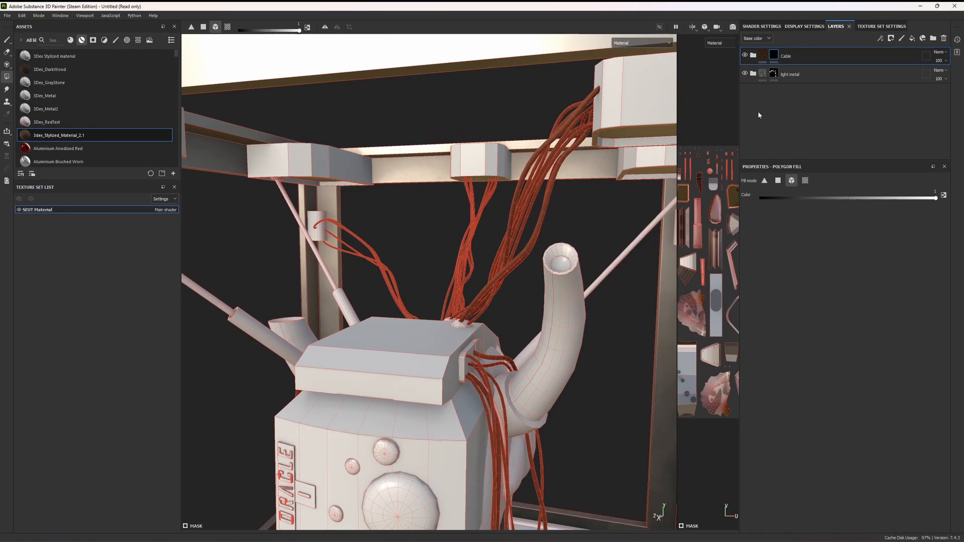
{"action": "left_click", "coordinate": [753, 54]}
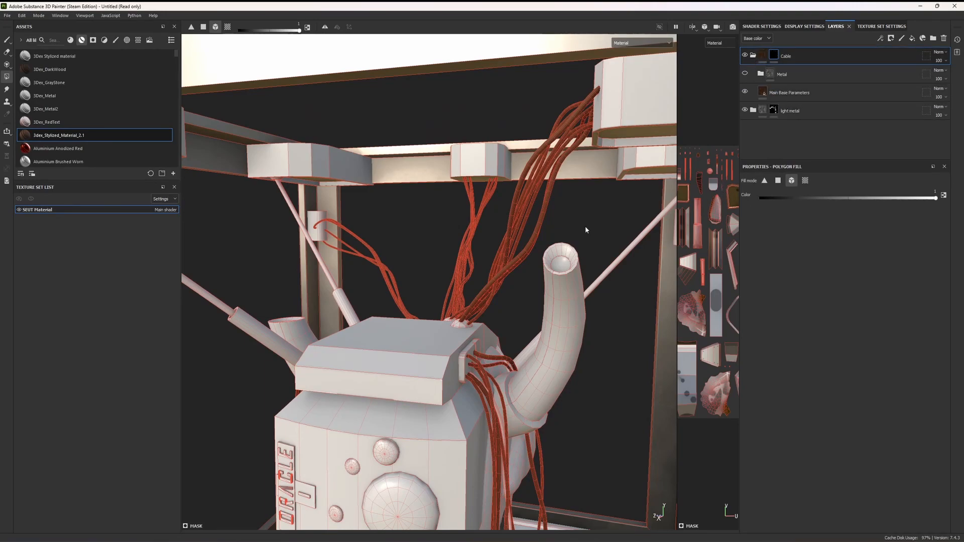
{"action": "scroll", "coordinate": [406, 228], "scroll_direction": "up", "scroll_amount": 3}
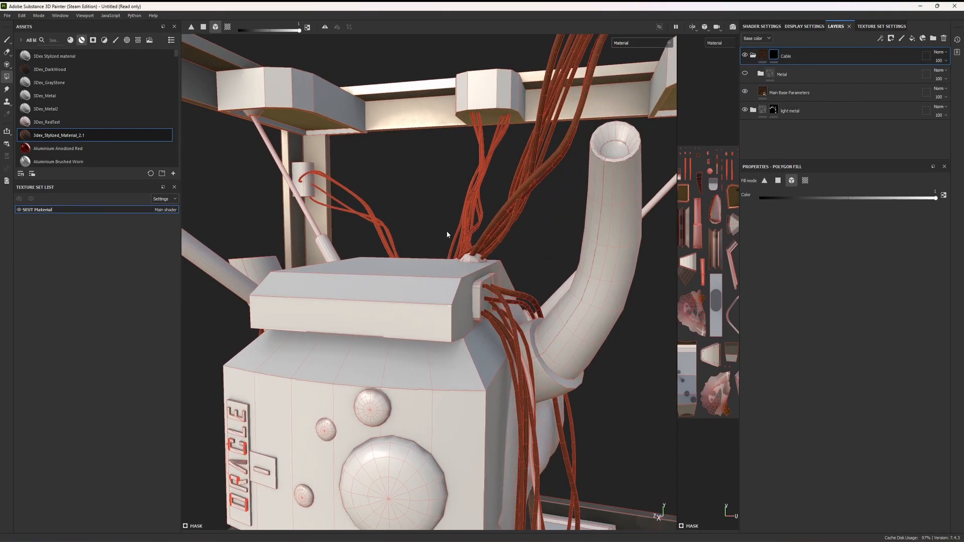
{"action": "left_click_drag", "start_coordinate": [447, 234], "coordinate": [481, 230], "text": "alt"}
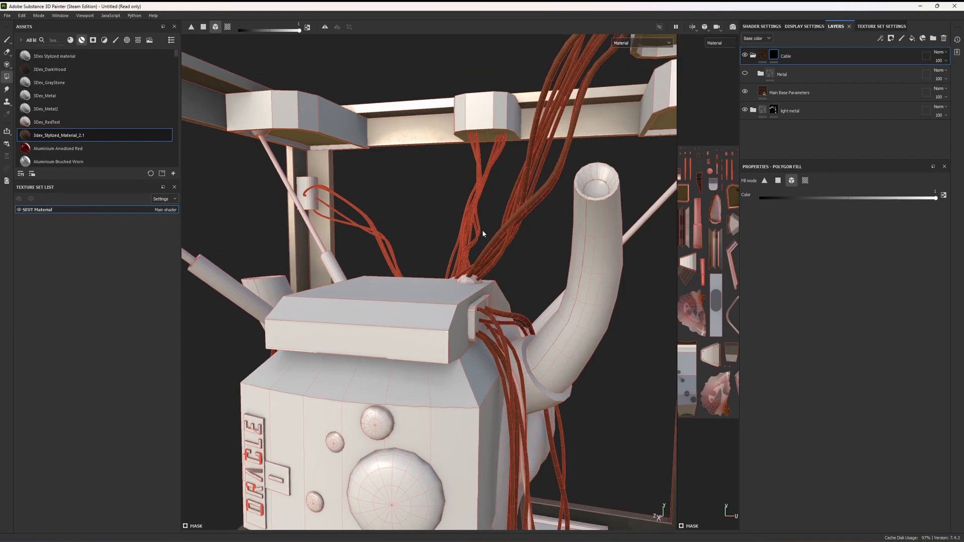
{"action": "left_click", "coordinate": [790, 78]}
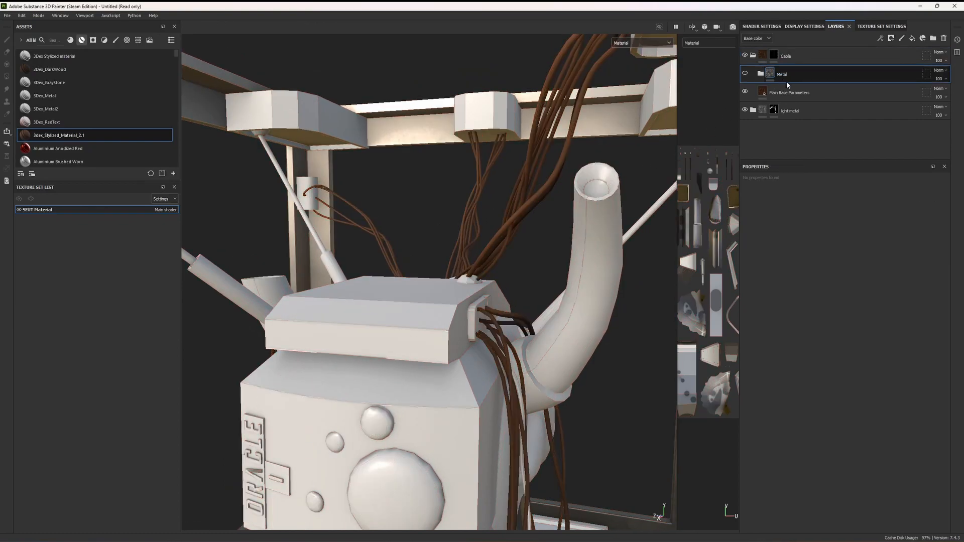
{"action": "key", "text": "Delete"}
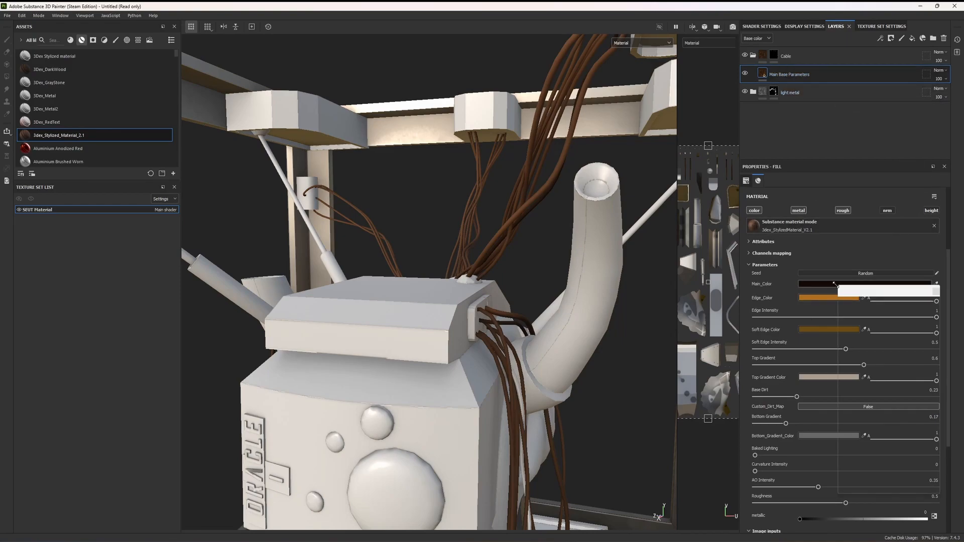
Set the Main_Color of the Cable folder's Main Base Parameters layer to black 000000 and its Edge_Color to blue 0006DC
{"action": "left_click", "coordinate": [860, 284]}
{"action": "type", "text": "000000"}
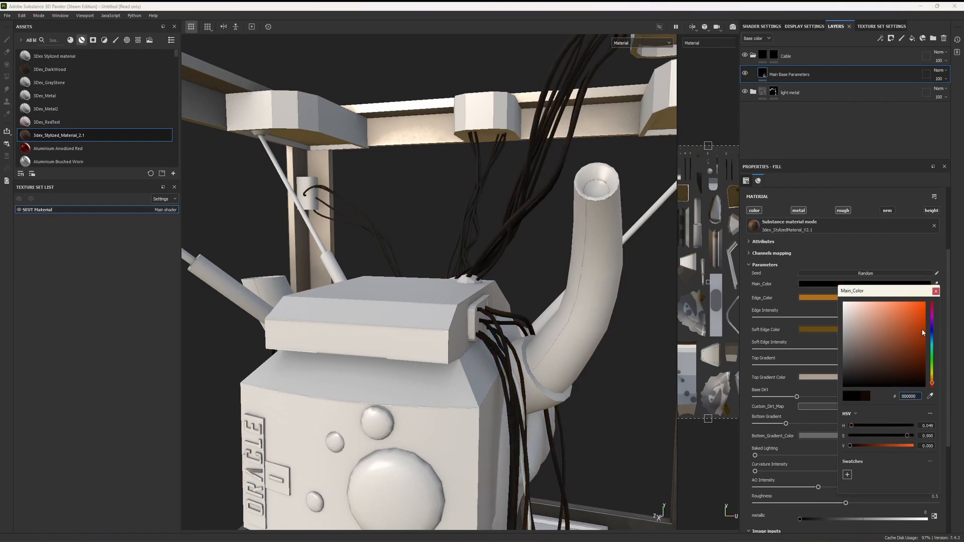
{"action": "left_click", "coordinate": [936, 292]}
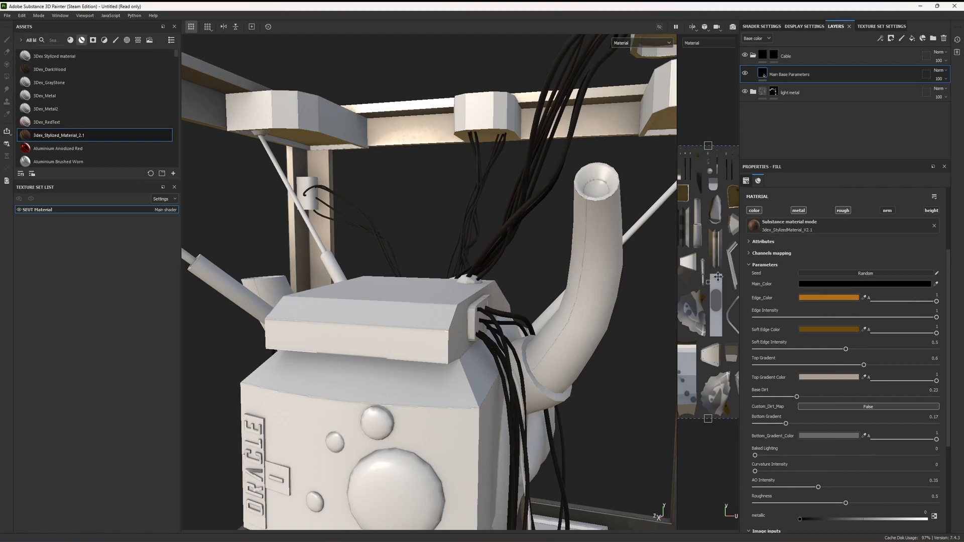
{"action": "left_click", "coordinate": [823, 300]}
{"action": "mouse_move", "coordinate": [893, 368]}
{"action": "left_mouse_down"}
{"action": "mouse_move", "coordinate": [896, 382]}
{"action": "mouse_move", "coordinate": [919, 343]}
{"action": "mouse_move", "coordinate": [898, 359]}
{"action": "mouse_move", "coordinate": [912, 327]}
{"action": "left_mouse_up"}
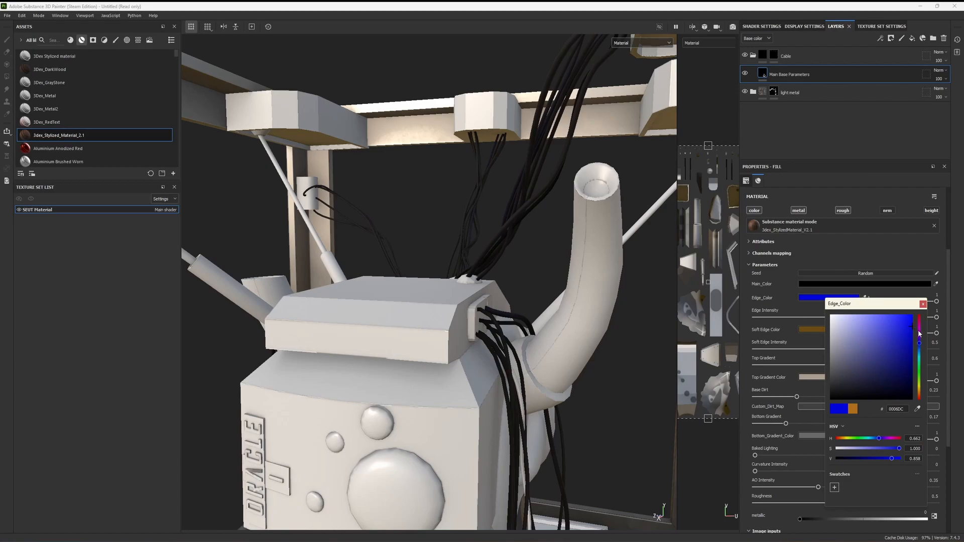
{"action": "left_click", "coordinate": [922, 304]}
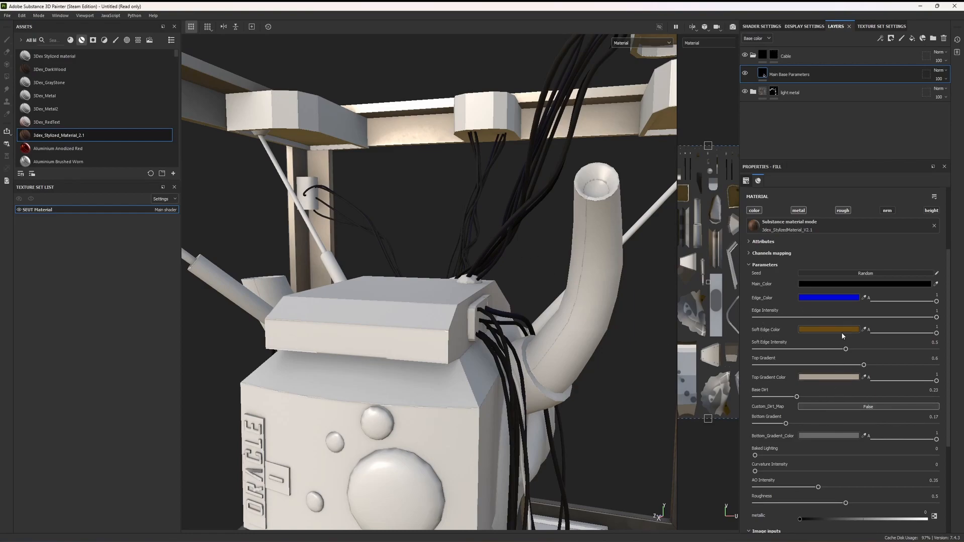
Set the Cable material's Roughness to 0.06
{"action": "scroll", "coordinate": [845, 333], "scroll_direction": "down", "scroll_amount": 5}
{"action": "left_click", "coordinate": [771, 363]}
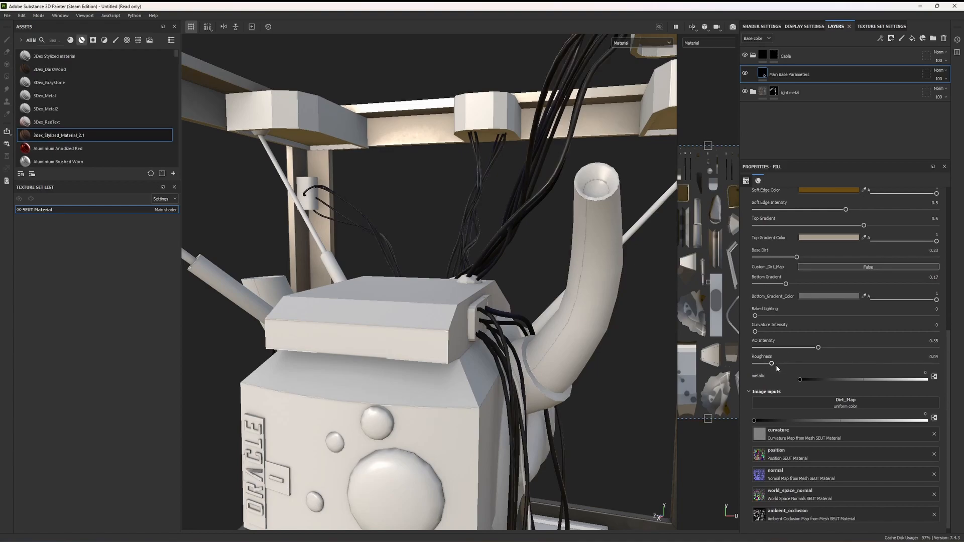
{"action": "left_click_drag", "start_coordinate": [771, 363], "coordinate": [765, 365]}
Fill the remaining light cable hanging beside the head in the Cable mask
{"action": "left_click_drag", "start_coordinate": [471, 245], "coordinate": [509, 275], "text": "alt"}
{"action": "left_click_drag", "start_coordinate": [440, 268], "coordinate": [524, 326], "text": "alt"}
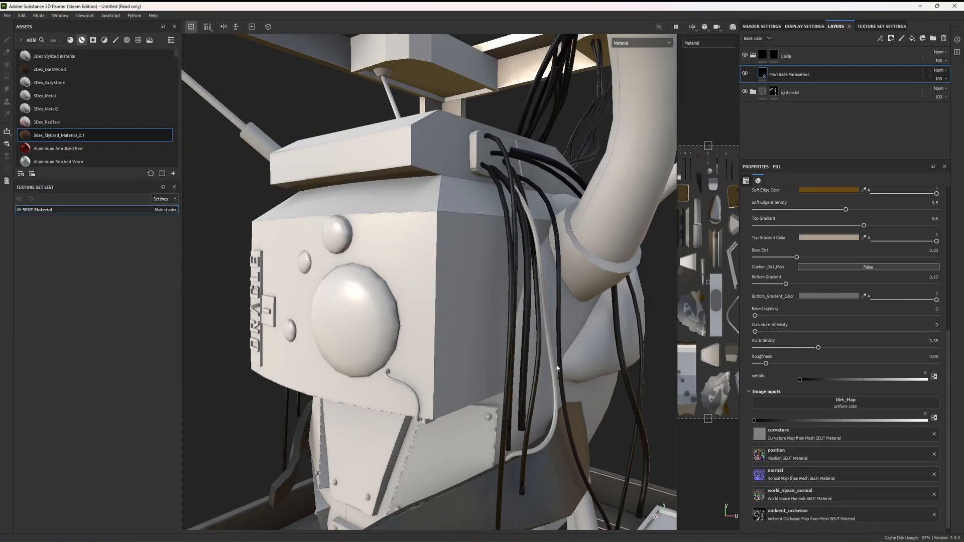
{"action": "left_click", "coordinate": [774, 56]}
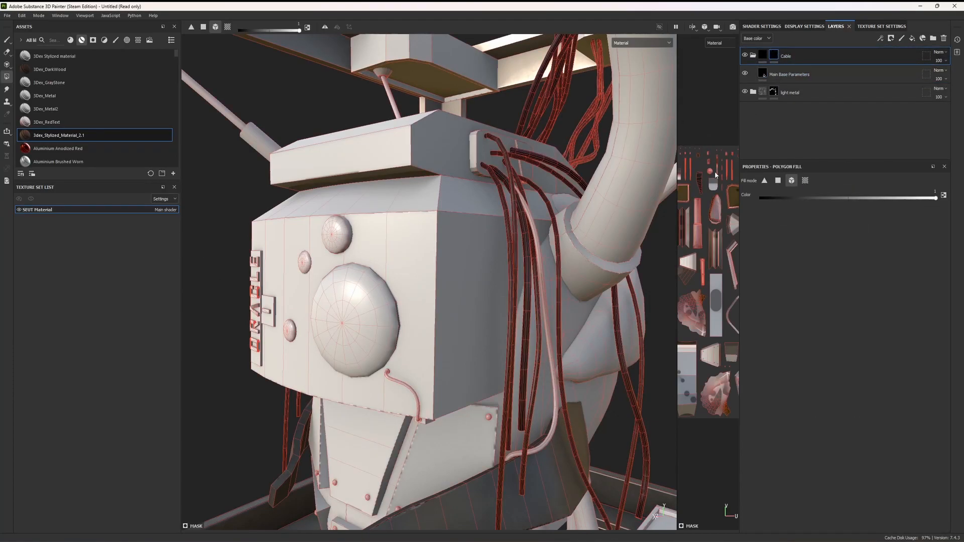
{"action": "left_click", "coordinate": [550, 358]}
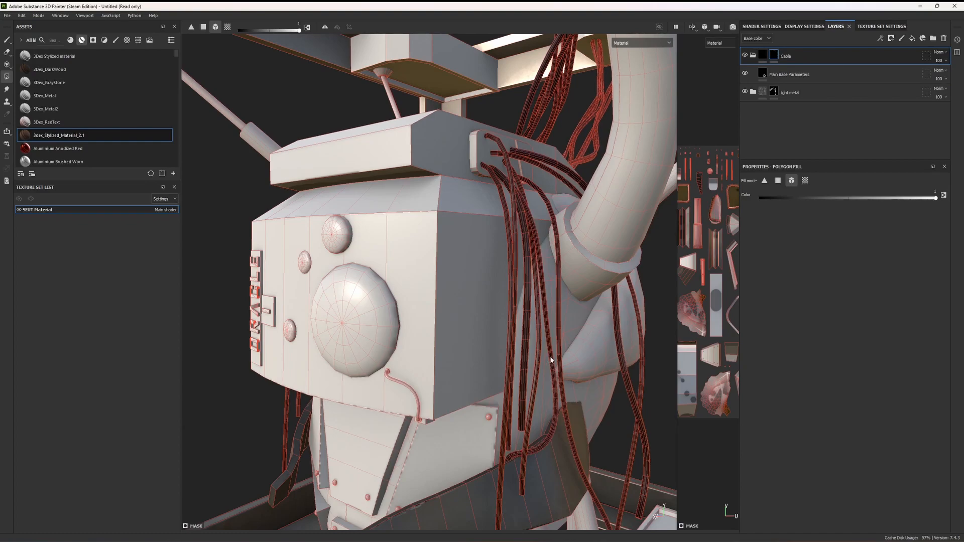
{"action": "left_click", "coordinate": [779, 74]}
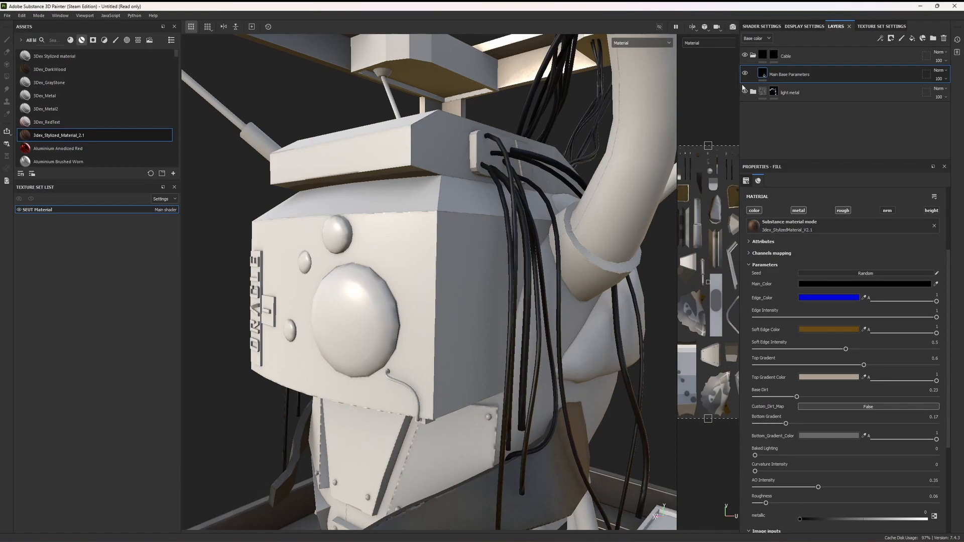
Fill the thick leg piston above the foot plate in the Cable mask and switch the fill mode to polygon fill
{"action": "left_click_drag", "start_coordinate": [569, 285], "coordinate": [447, 335], "text": "alt"}
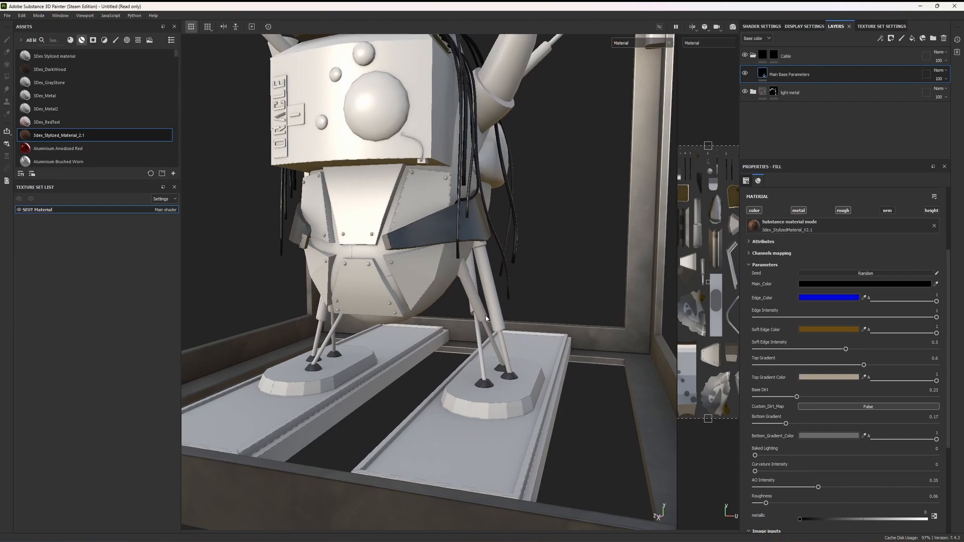
{"action": "right_click_drag", "start_coordinate": [468, 372], "coordinate": [521, 254], "text": "alt"}
{"action": "right_click_drag", "start_coordinate": [532, 336], "coordinate": [481, 315], "text": "alt"}
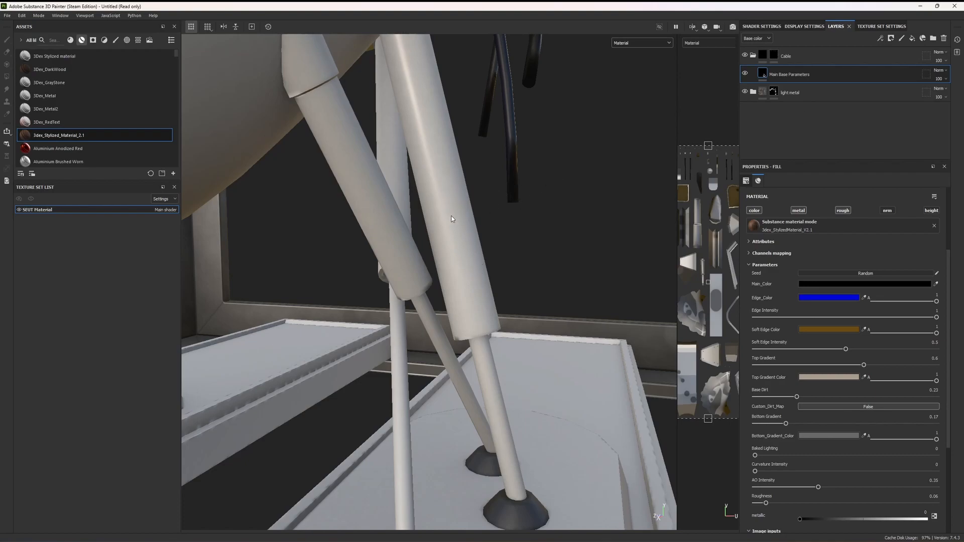
{"action": "left_click", "coordinate": [453, 196]}
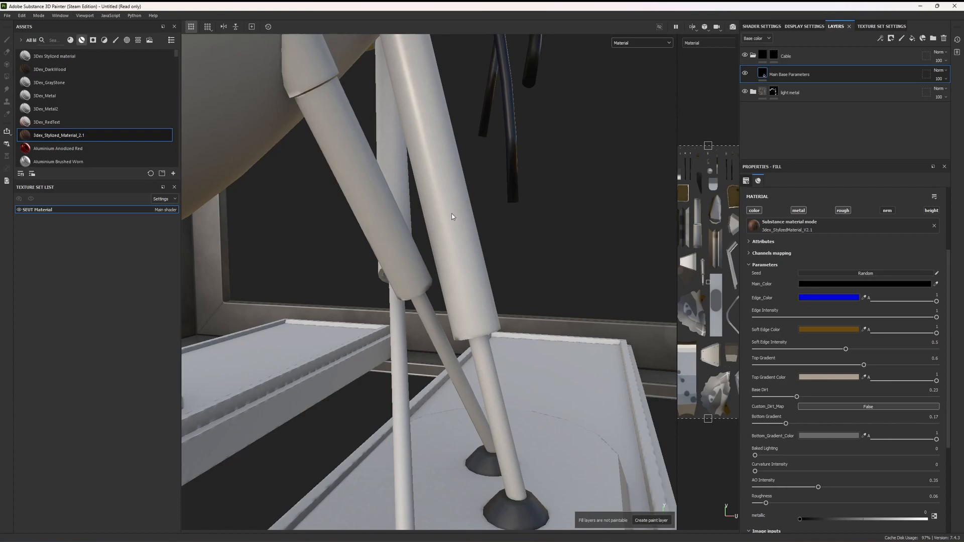
{"action": "left_click", "coordinate": [774, 60]}
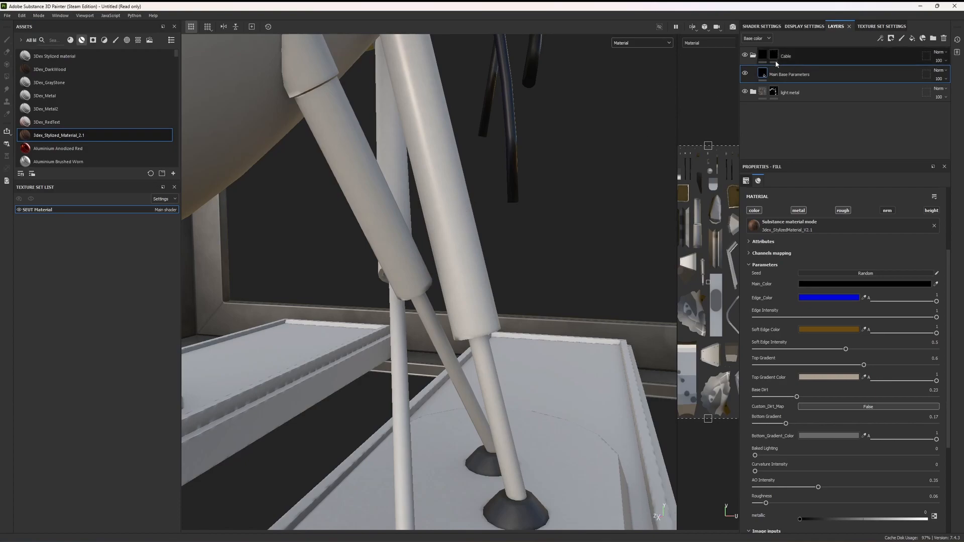
{"action": "key", "text": "4"}
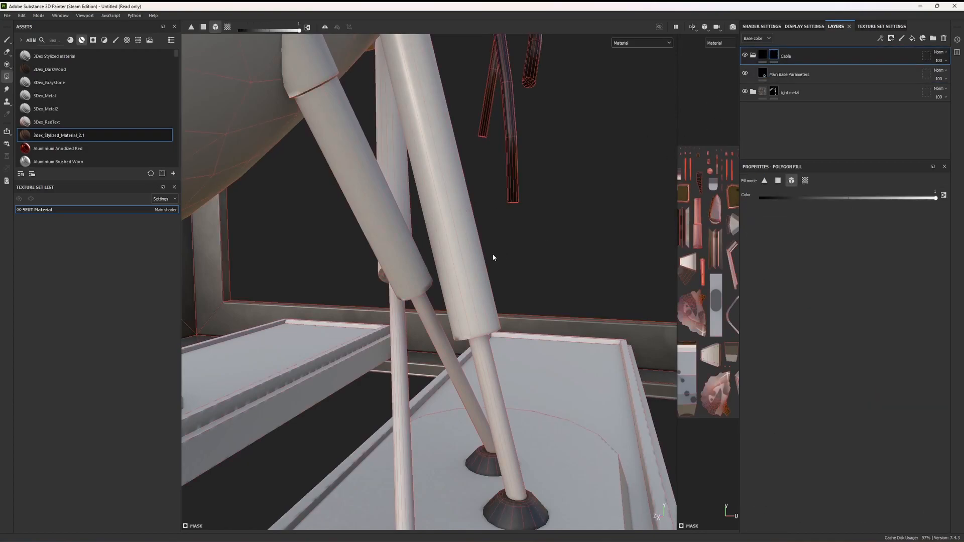
{"action": "left_click", "coordinate": [463, 270]}
{"action": "left_click_drag", "start_coordinate": [555, 298], "coordinate": [451, 207], "text": "alt"}
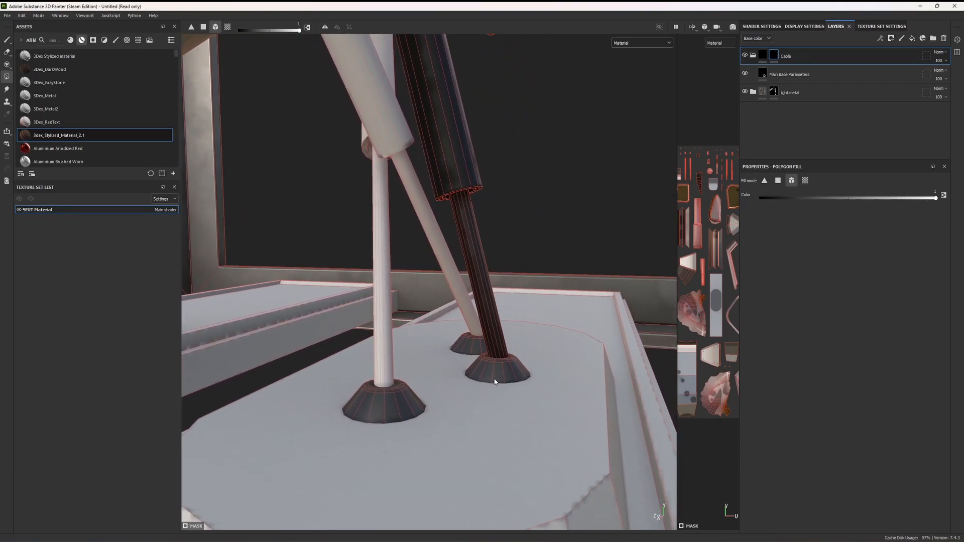
{"action": "scroll", "coordinate": [482, 297], "scroll_direction": "up", "scroll_amount": 3}
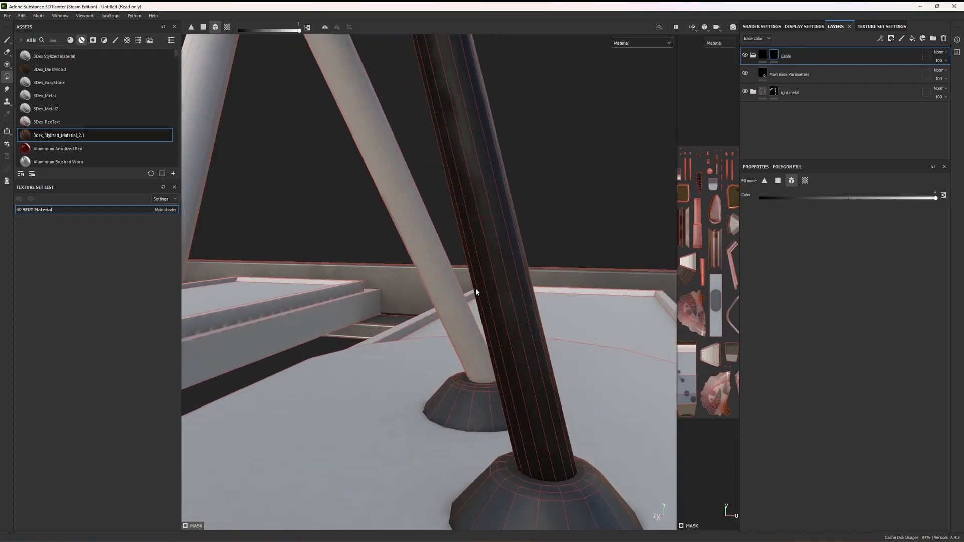
{"action": "scroll", "coordinate": [485, 272], "scroll_direction": "down", "scroll_amount": 4}
{"action": "middle_click_drag", "start_coordinate": [567, 169], "coordinate": [514, 165], "text": "alt"}
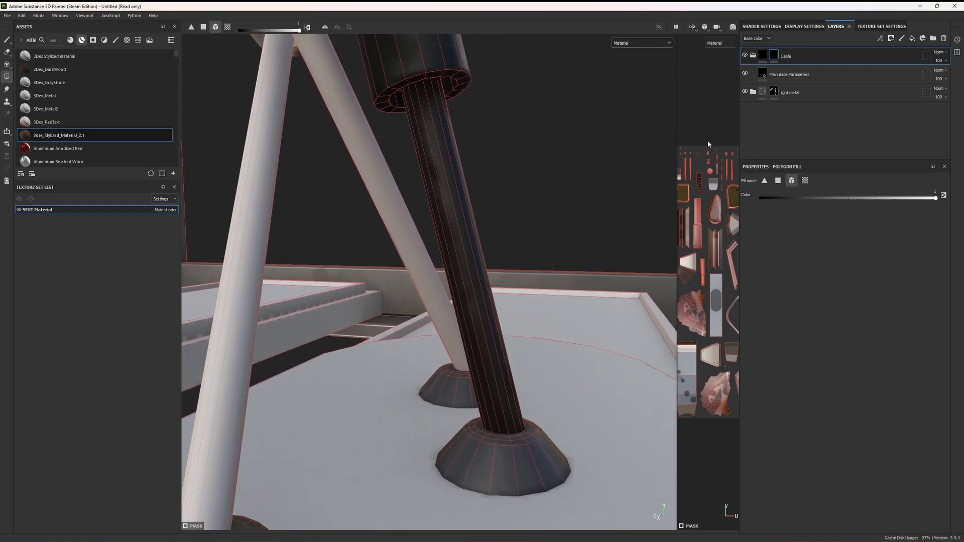
{"action": "left_click", "coordinate": [778, 182]}
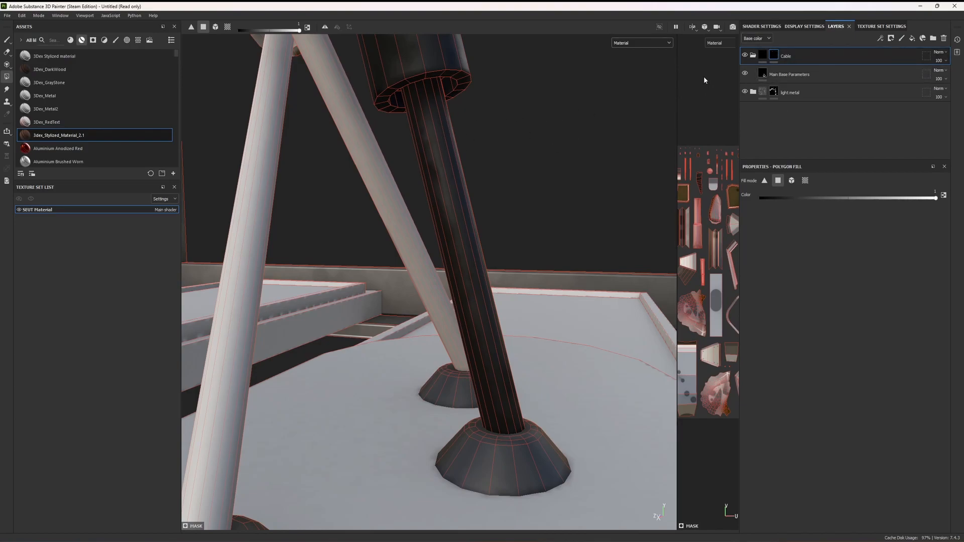
Collapse the Cable folder, duplicate the light metal folder and place the copy above Cable
{"action": "left_click", "coordinate": [753, 55]}
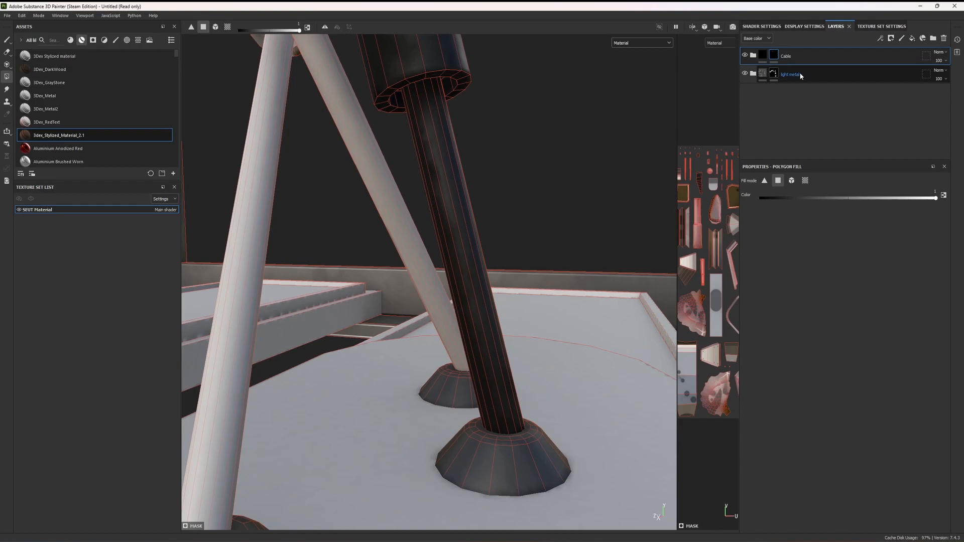
{"action": "left_click", "coordinate": [799, 73]}
{"action": "right_click", "coordinate": [798, 72]}
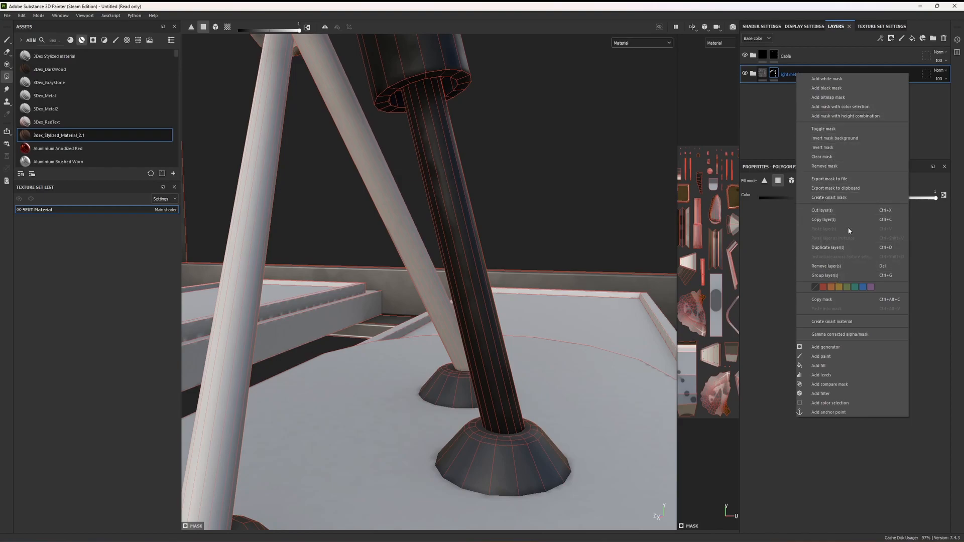
{"action": "left_click", "coordinate": [842, 247]}
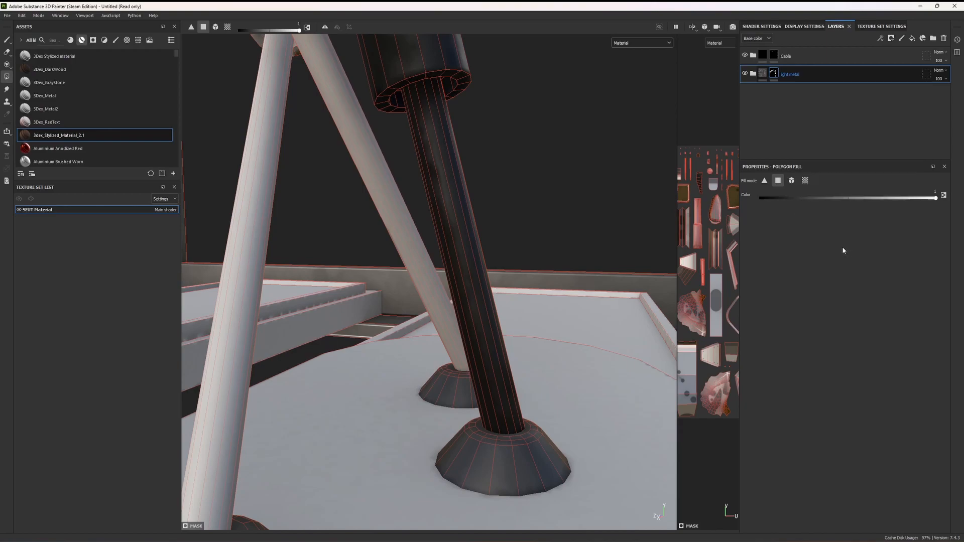
{"action": "left_click_drag", "start_coordinate": [789, 75], "coordinate": [789, 48]}
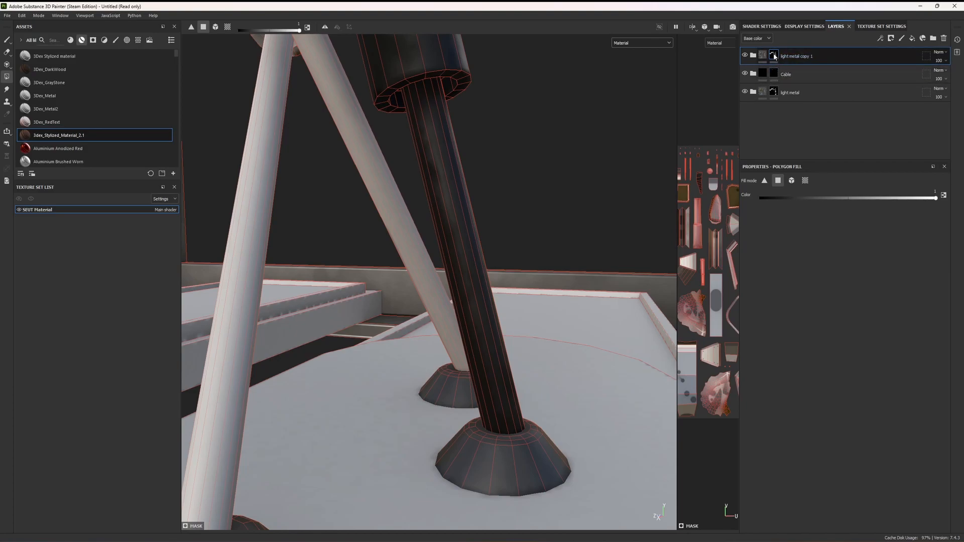
Rename the duplicated light metal folder as Chrome metal and clear its mask
{"action": "double_click", "coordinate": [793, 56]}
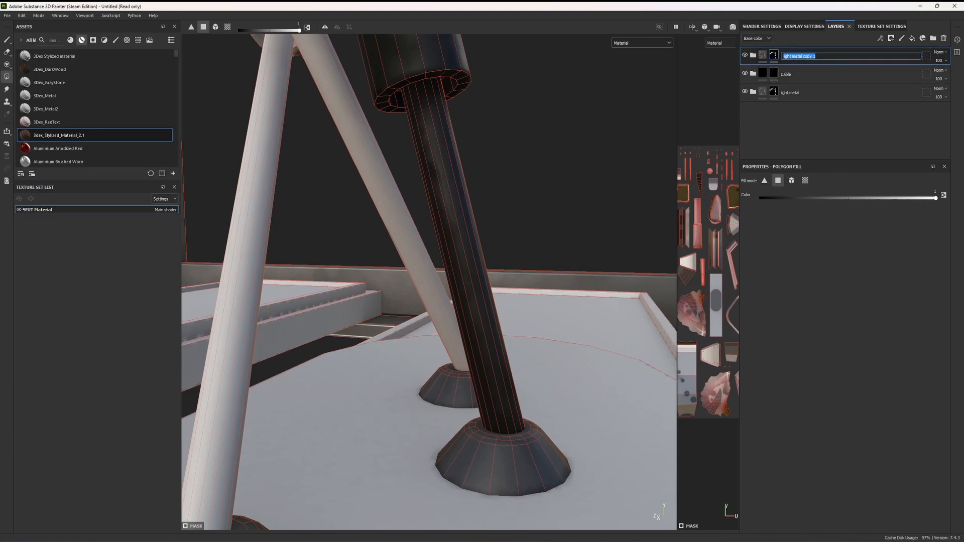
{"action": "type", "text": "Chrome metal"}
{"action": "key", "text": "Return"}
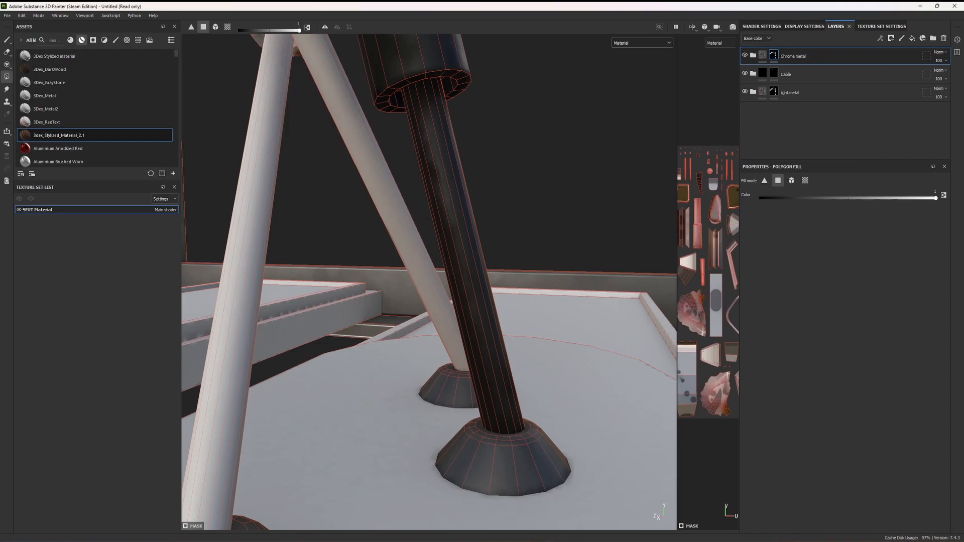
{"action": "right_click", "coordinate": [773, 55]}
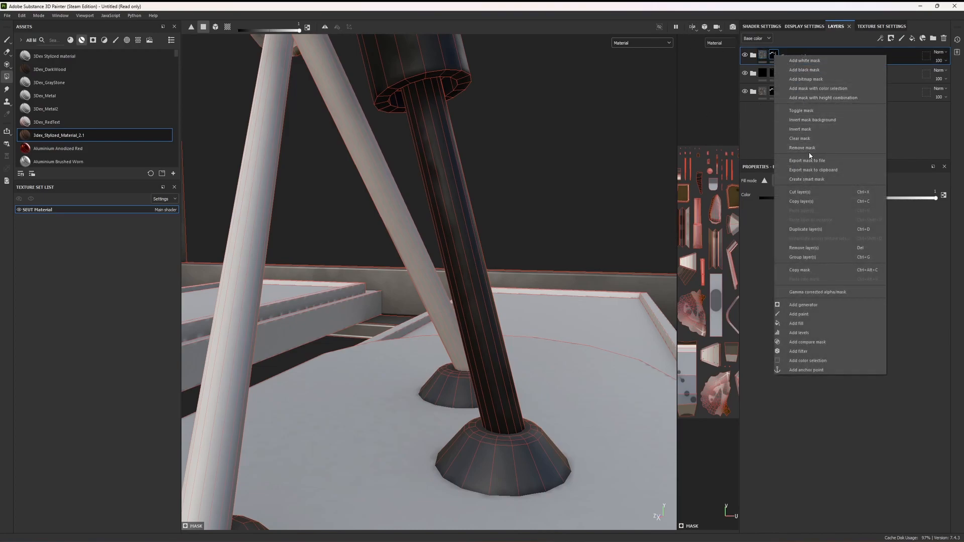
{"action": "left_click", "coordinate": [808, 139]}
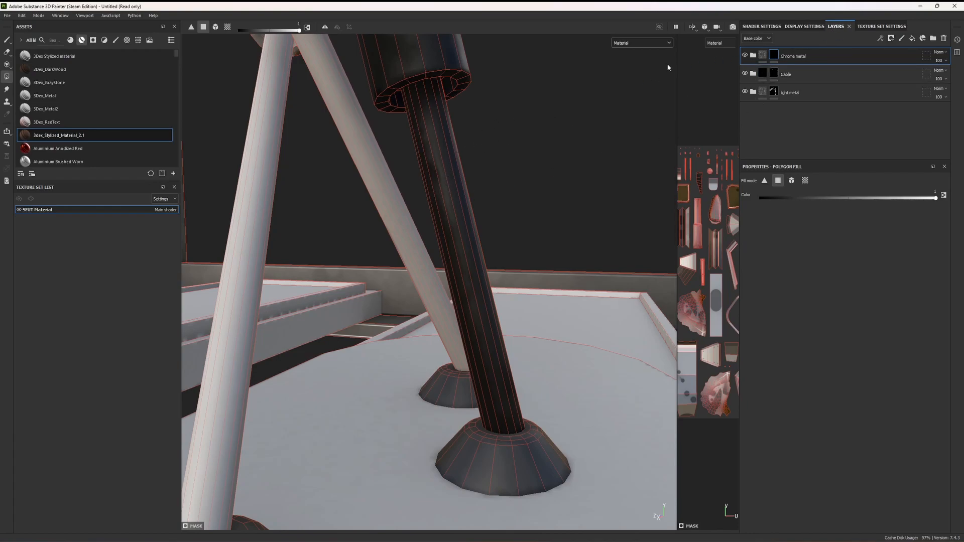
In the Chrome metal folder's main base parameters, set Roughness to about 0.02 and Roughness Dirt to 0
{"action": "left_click", "coordinate": [754, 56]}
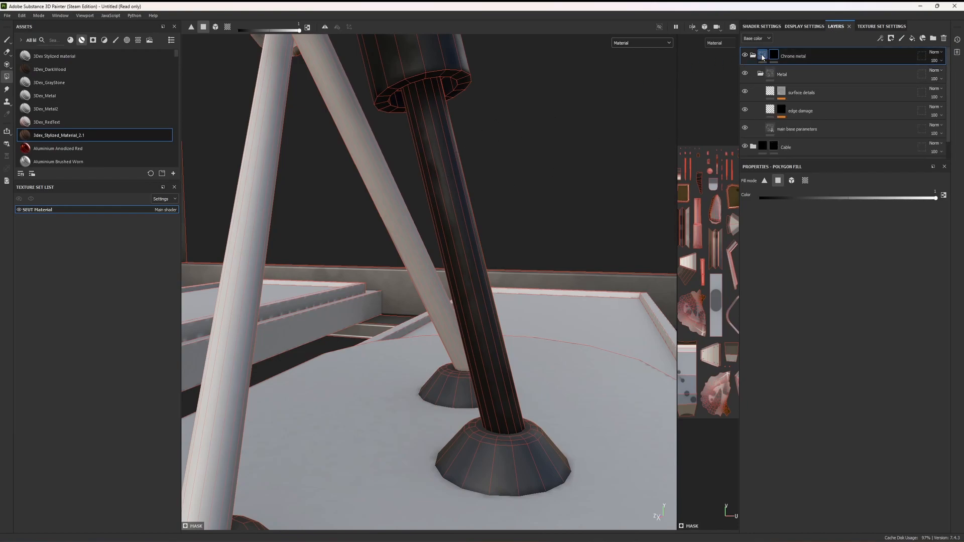
{"action": "left_click", "coordinate": [800, 131]}
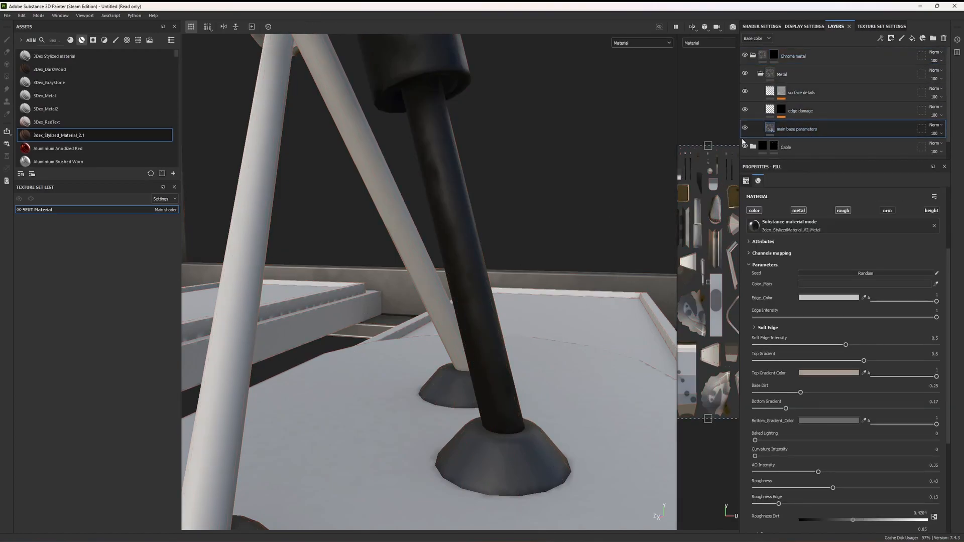
{"action": "scroll", "coordinate": [843, 351], "scroll_direction": "down", "scroll_amount": 5}
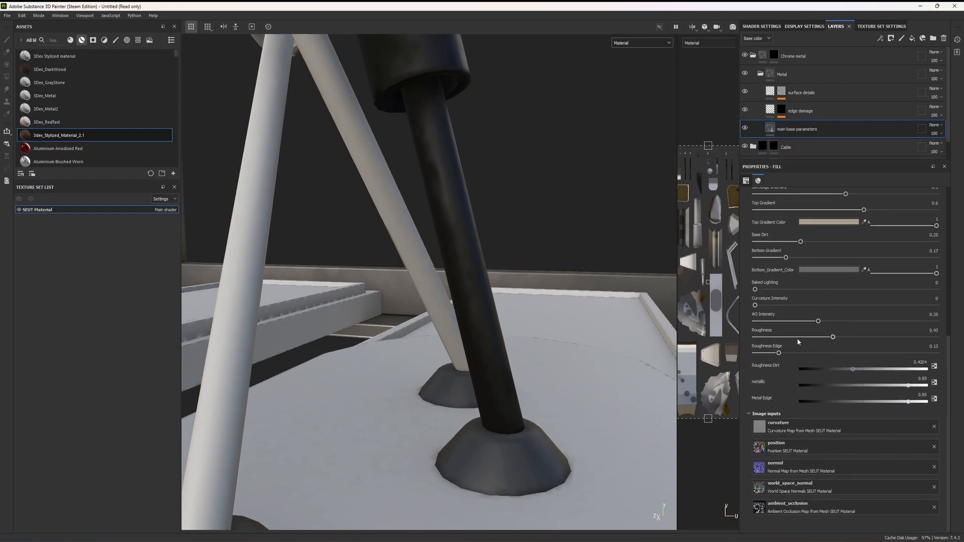
{"action": "left_click", "coordinate": [759, 337]}
{"action": "left_click_drag", "start_coordinate": [862, 369], "coordinate": [798, 370]}
{"action": "scroll", "coordinate": [892, 279], "scroll_direction": "up", "scroll_amount": 6}
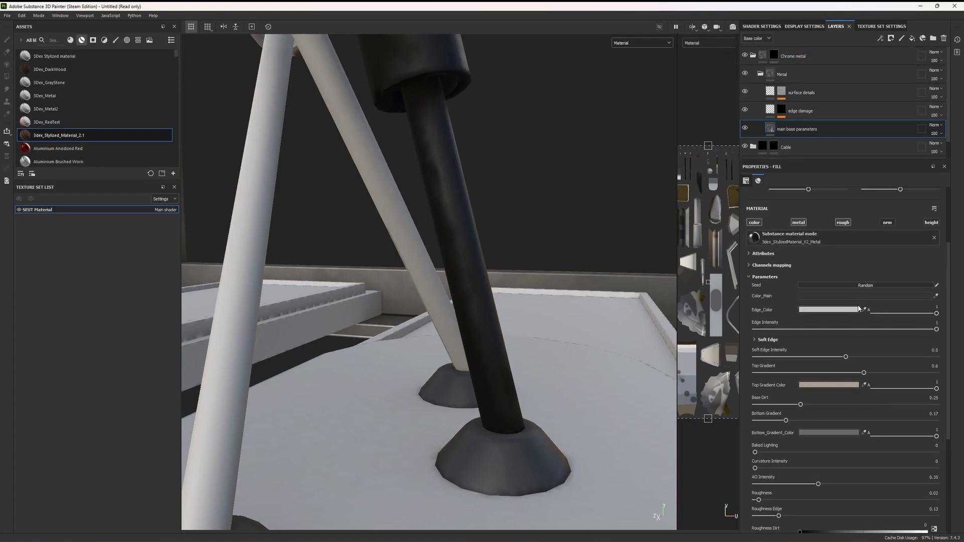
Set the Color_Main of Chrome metal's main base parameters to gray A0A0A0
{"action": "left_click", "coordinate": [853, 297]}
{"action": "left_click_drag", "start_coordinate": [848, 380], "coordinate": [854, 344]}
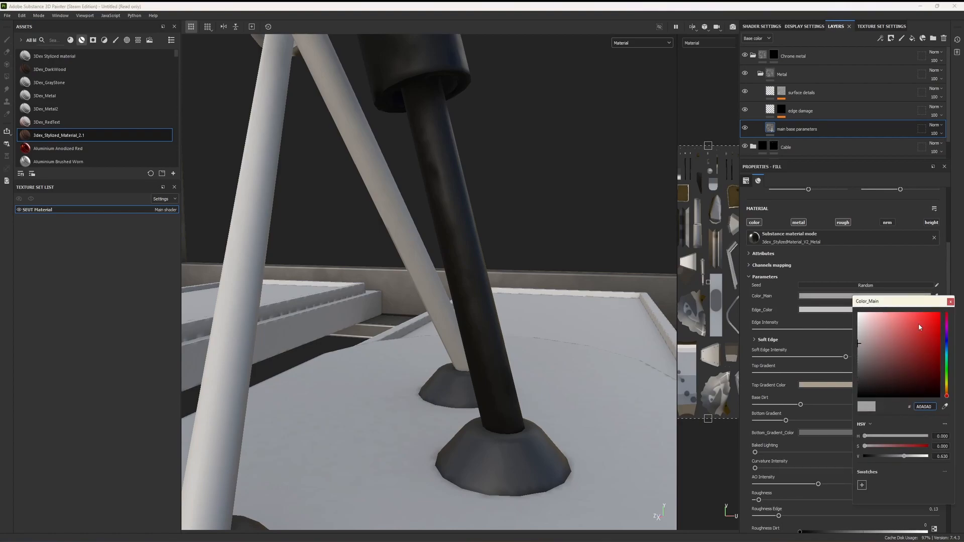
{"action": "left_click", "coordinate": [950, 302]}
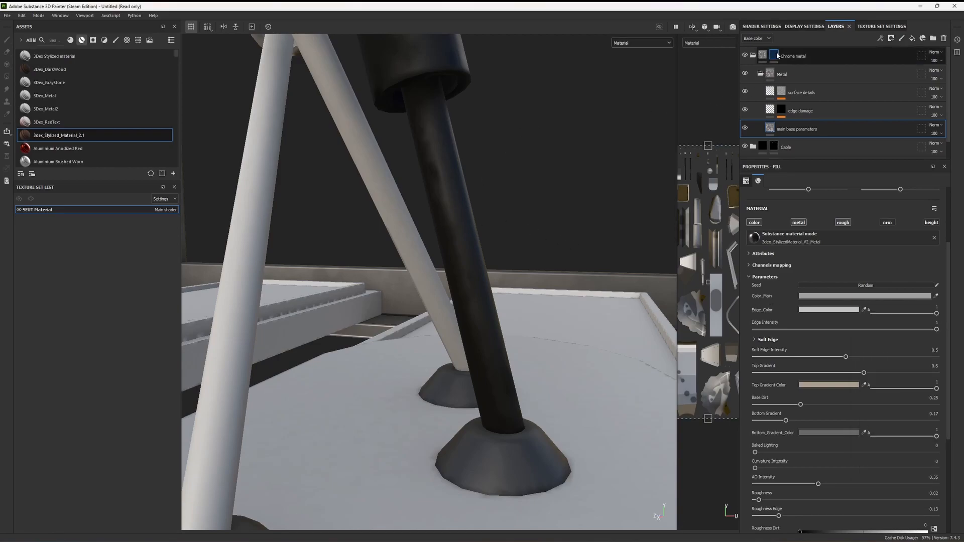
Fill the front faces of the black leg piston's inner rod in the Chrome metal mask with polygon fill
{"action": "left_click", "coordinate": [775, 55]}
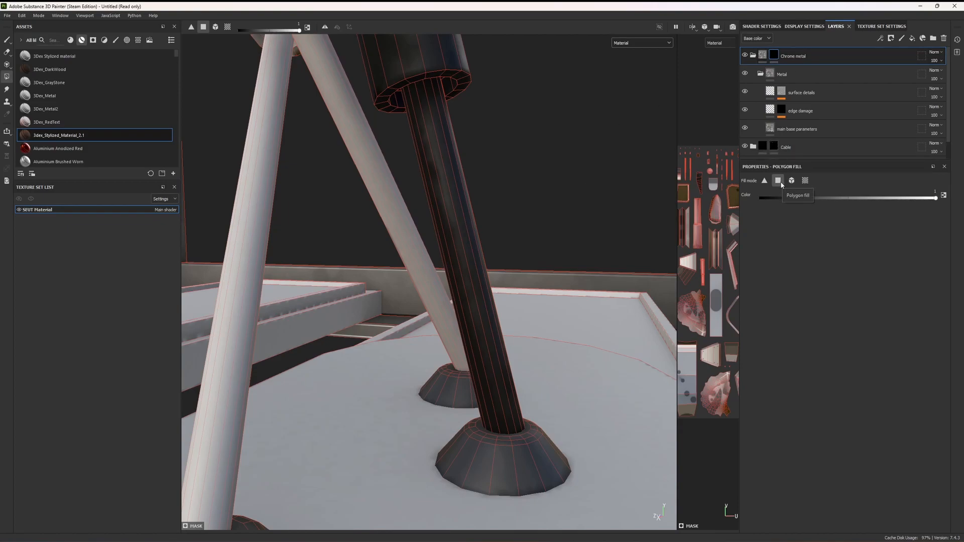
{"action": "left_click", "coordinate": [435, 150]}
{"action": "left_click", "coordinate": [445, 156]}
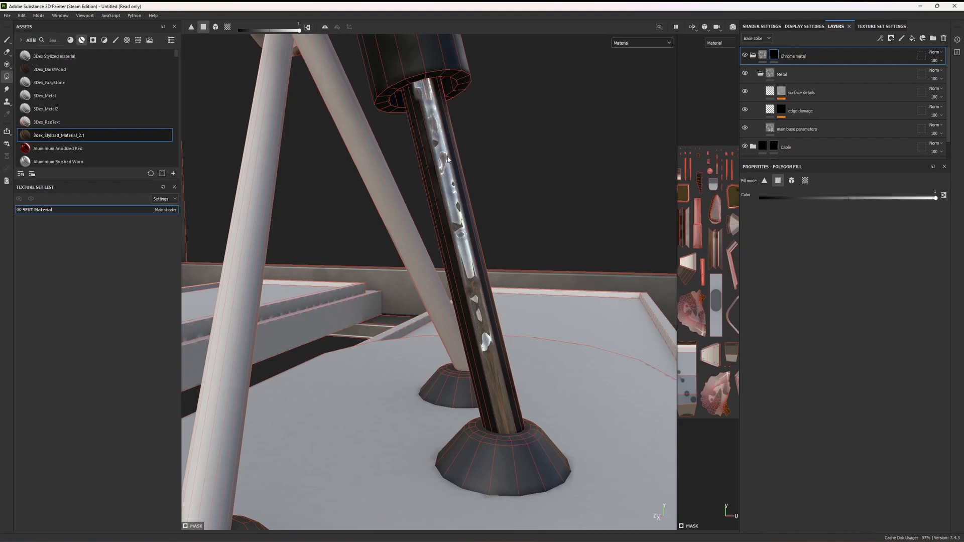
{"action": "left_click", "coordinate": [432, 165]}
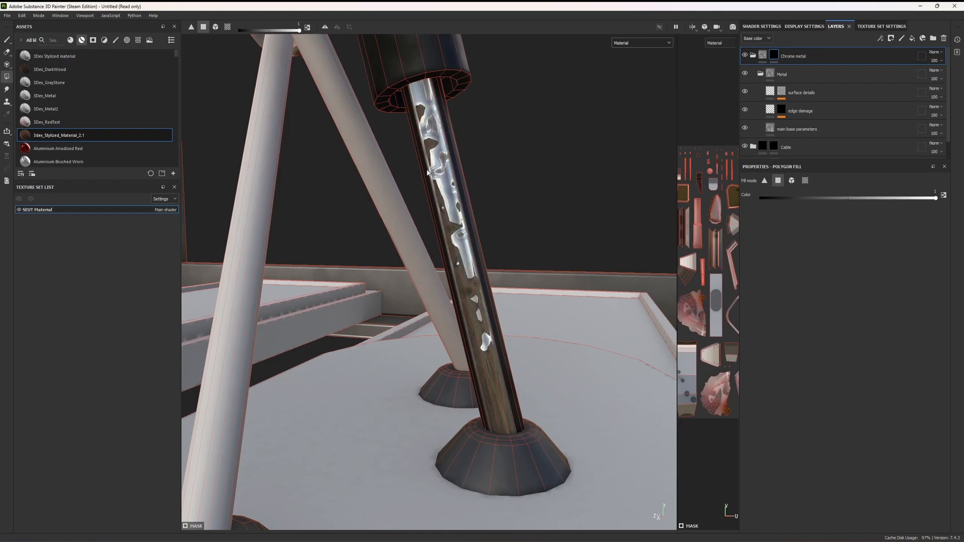
{"action": "left_click", "coordinate": [430, 173]}
{"action": "left_click_drag", "start_coordinate": [511, 180], "coordinate": [471, 207], "text": "alt"}
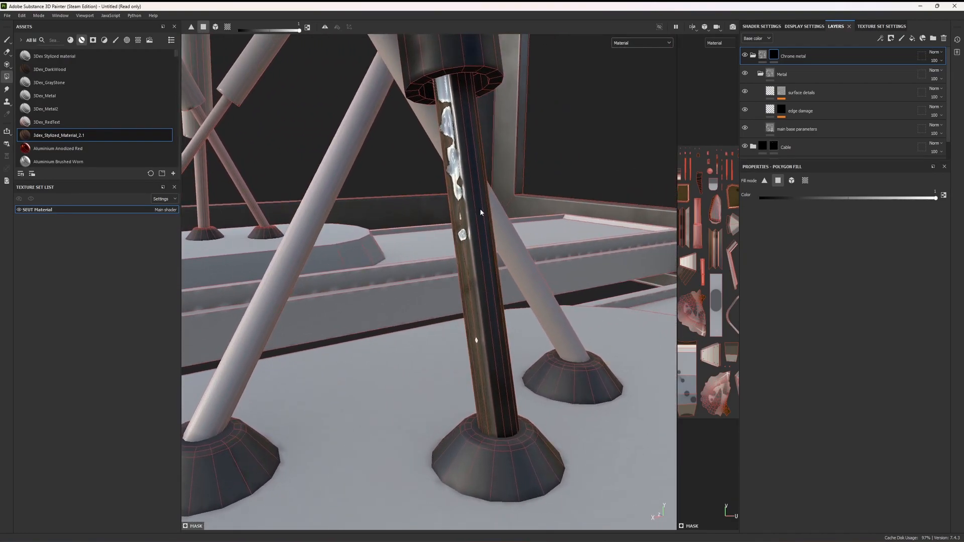
Try filling the rod's adjoining side faces in the Chrome metal mask and undo those fills
{"action": "left_click", "coordinate": [483, 236]}
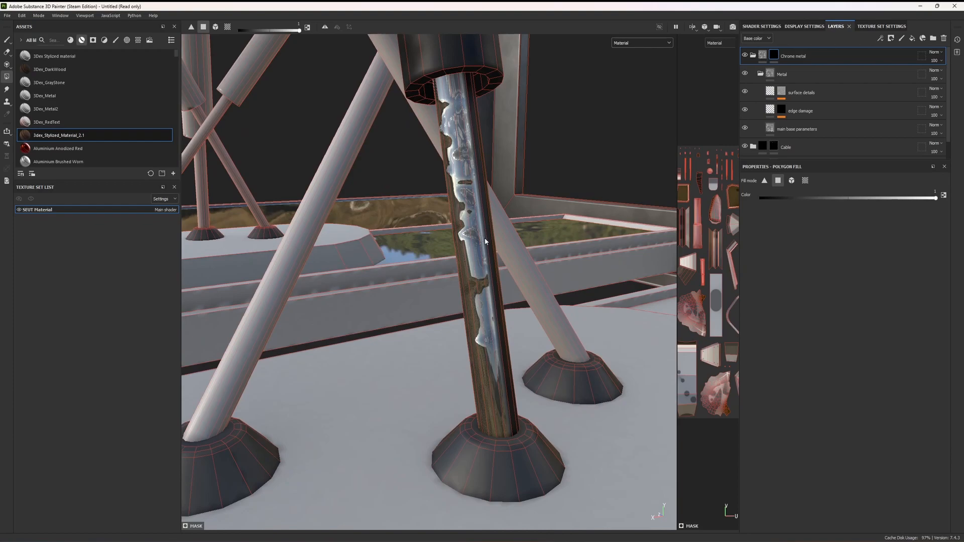
{"action": "key", "text": "ctrl"}
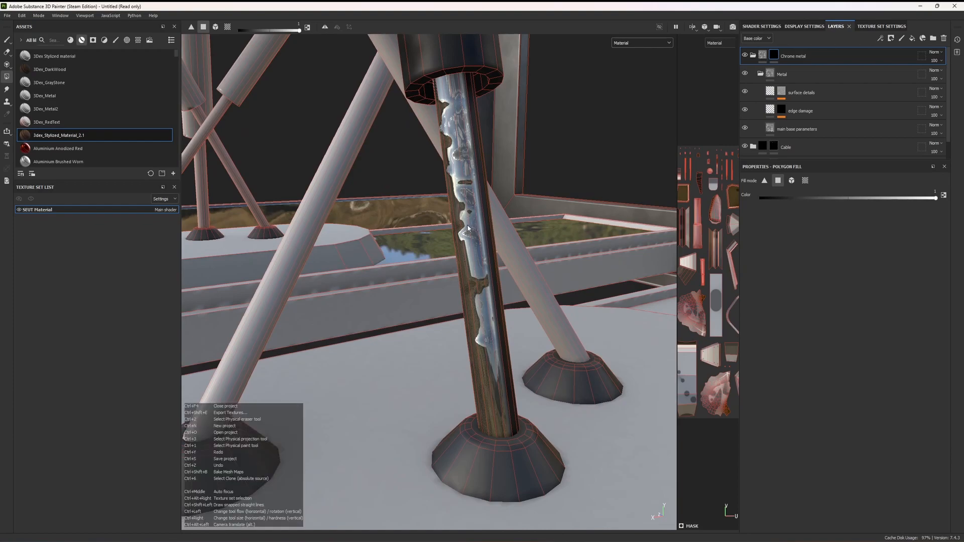
{"action": "key", "text": "ctrl"}
{"action": "left_click", "coordinate": [460, 261], "text": "ctrl"}
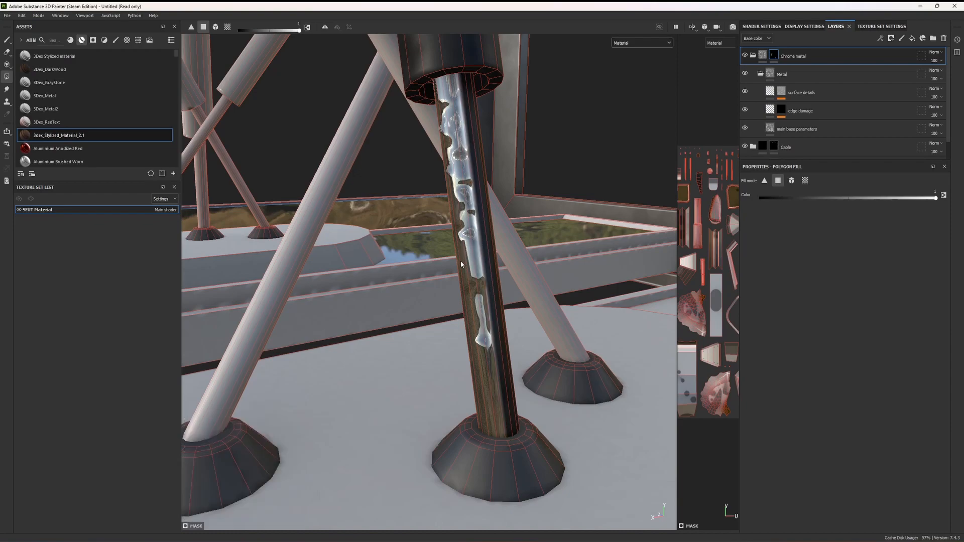
{"action": "left_click", "coordinate": [460, 260], "text": "ctrl"}
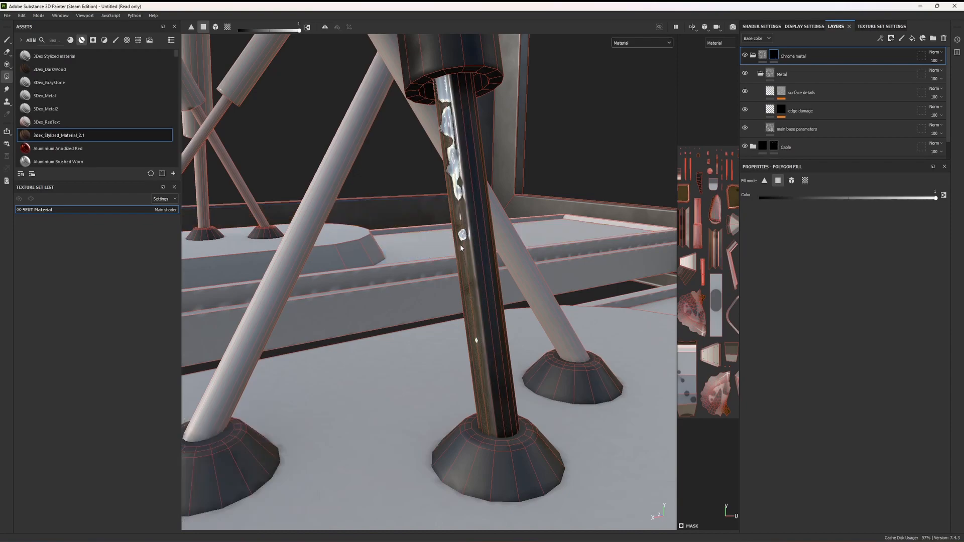
Fill the adjoining side faces of the black leg piston's inner rod in the Chrome metal mask with polygon fill
{"action": "left_click", "coordinate": [476, 252]}
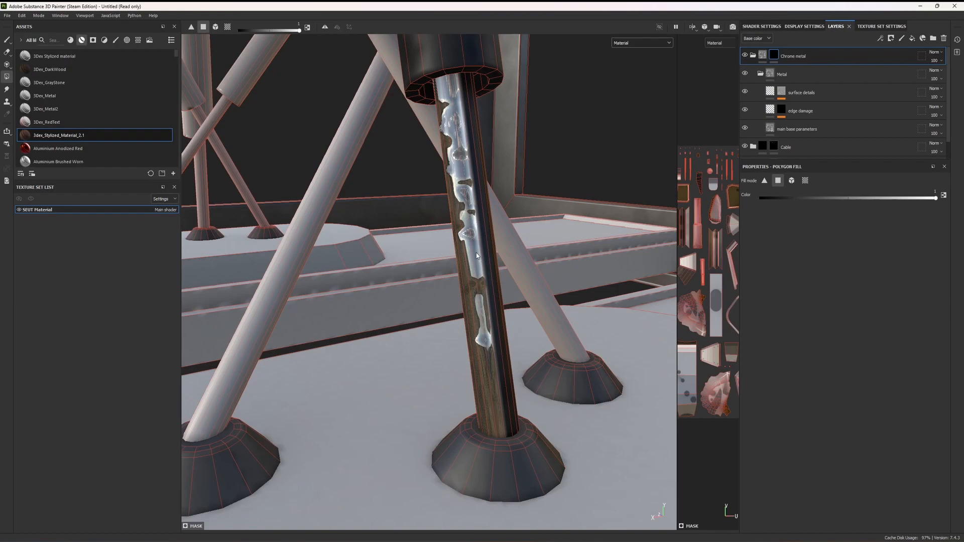
{"action": "left_click", "coordinate": [484, 257]}
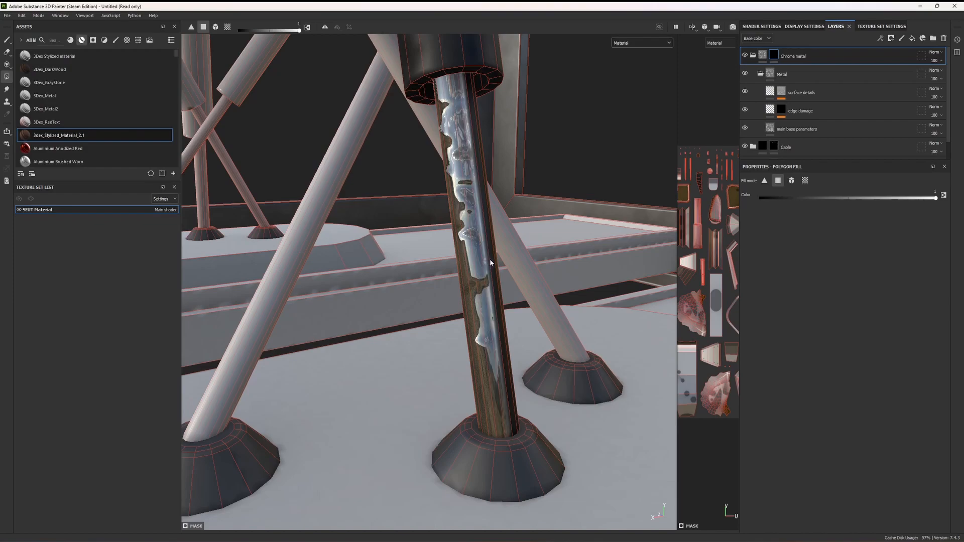
{"action": "left_click_drag", "start_coordinate": [492, 262], "coordinate": [446, 258], "text": "alt"}
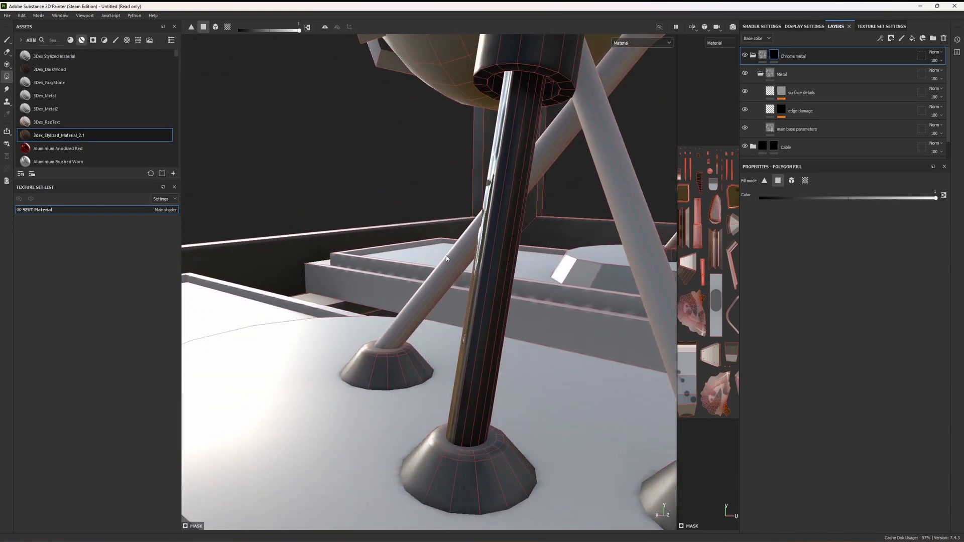
{"action": "left_click", "coordinate": [490, 257]}
{"action": "left_click", "coordinate": [496, 258]}
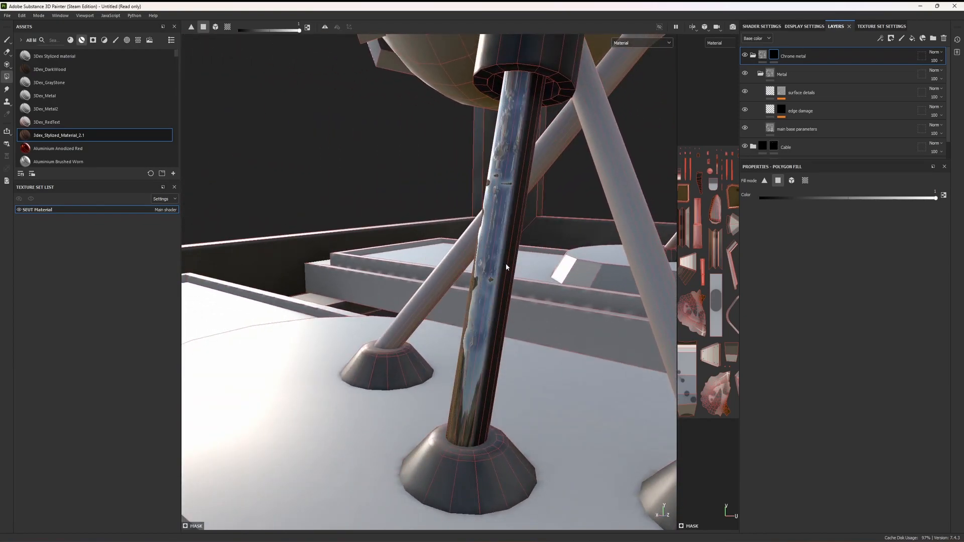
{"action": "left_click", "coordinate": [502, 269]}
{"action": "left_click", "coordinate": [504, 271]}
Fill the remaining rear faces around the same piston rod in the Chrome metal mask
{"action": "left_click_drag", "start_coordinate": [522, 277], "coordinate": [536, 243], "text": "alt"}
{"action": "scroll", "coordinate": [535, 245], "scroll_direction": "up", "scroll_amount": 3}
{"action": "left_click", "coordinate": [521, 243]}
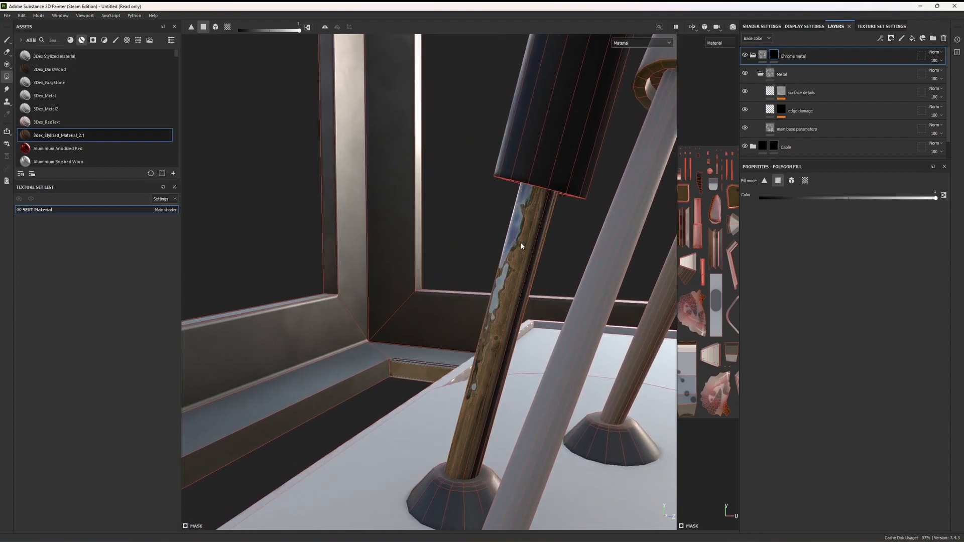
{"action": "left_click", "coordinate": [535, 247]}
{"action": "left_click_drag", "start_coordinate": [551, 252], "coordinate": [398, 229], "text": "alt"}
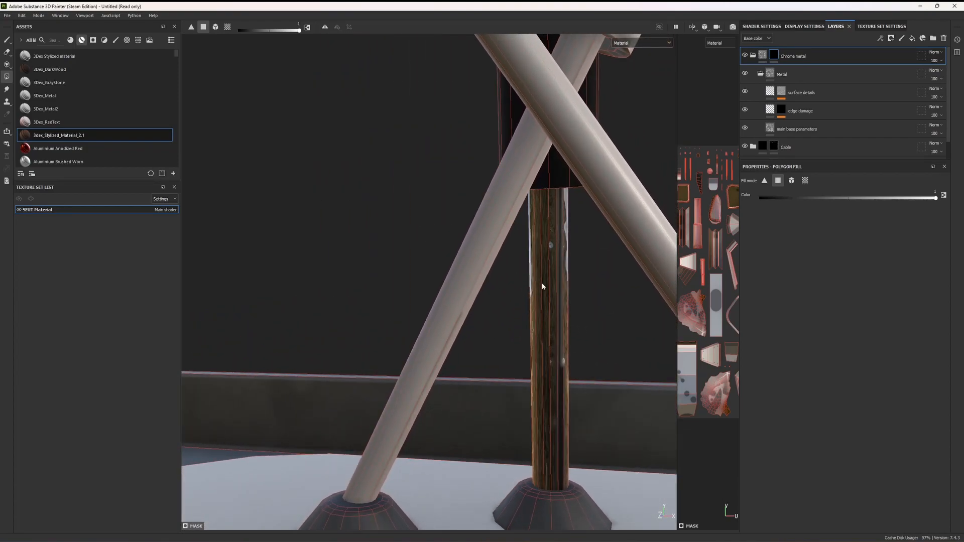
{"action": "left_click", "coordinate": [560, 304]}
{"action": "left_click_drag", "start_coordinate": [567, 301], "coordinate": [383, 304], "text": "alt"}
{"action": "scroll", "coordinate": [456, 363], "scroll_direction": "down", "scroll_amount": 5}
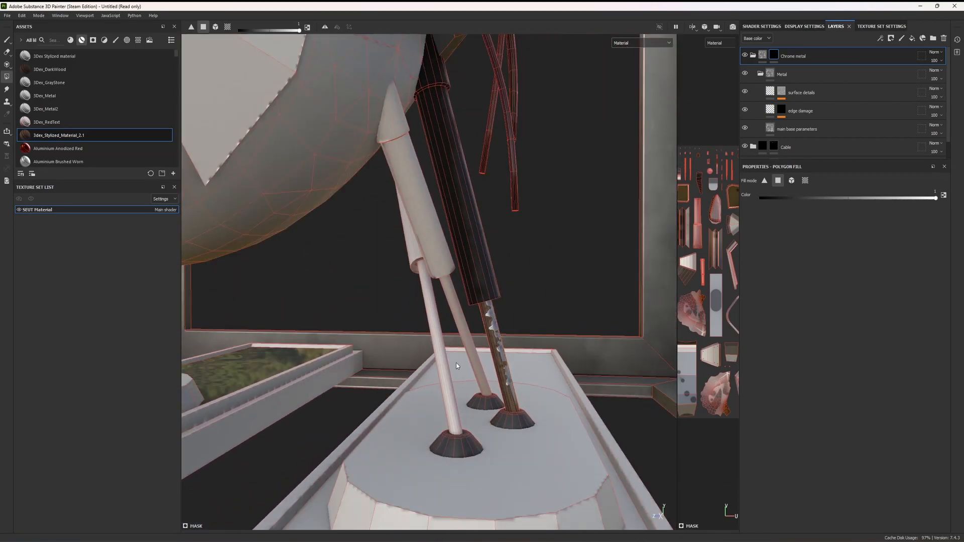
Hide the edge damage layer in the Chrome metal folder and delete it
{"action": "left_click_drag", "start_coordinate": [521, 326], "coordinate": [507, 302], "text": "alt"}
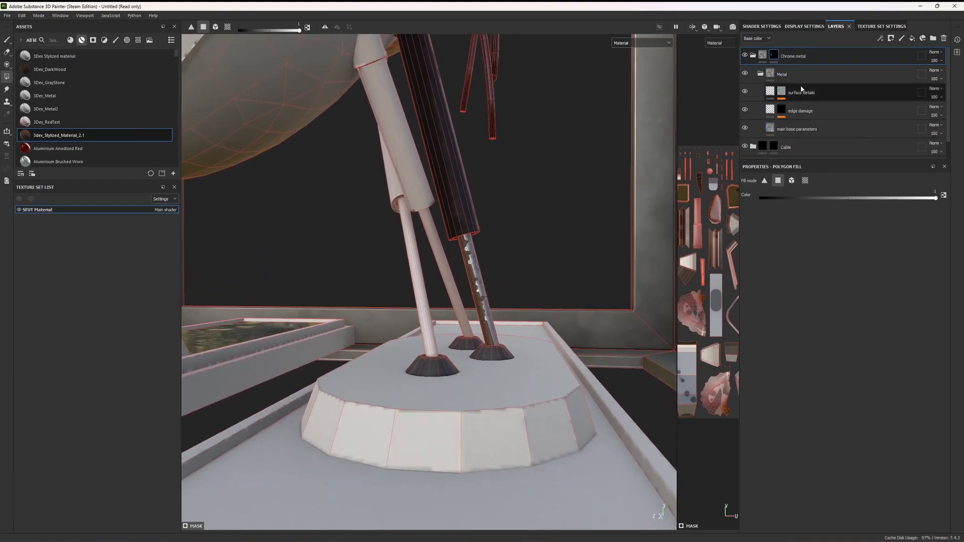
{"action": "left_click", "coordinate": [745, 111]}
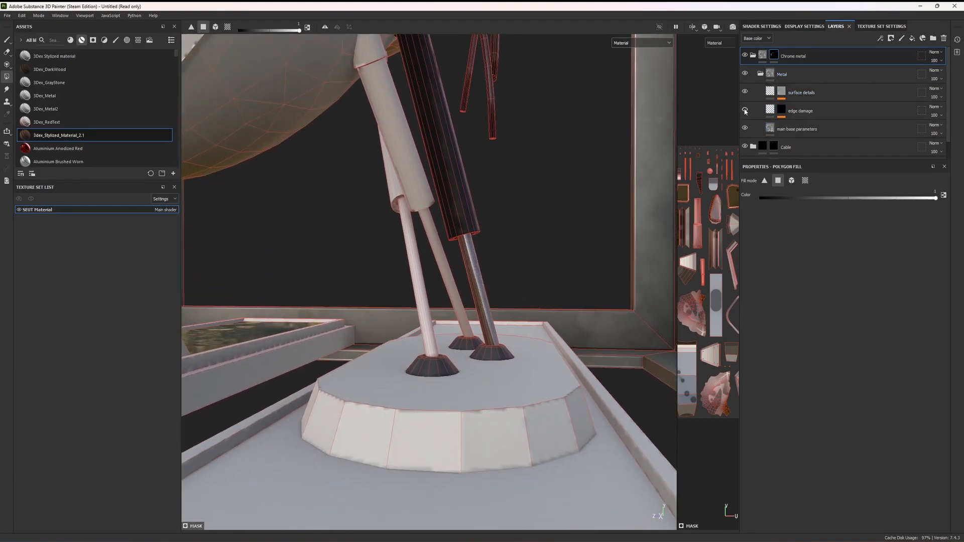
{"action": "left_click", "coordinate": [804, 110]}
{"action": "key", "text": "Delete"}
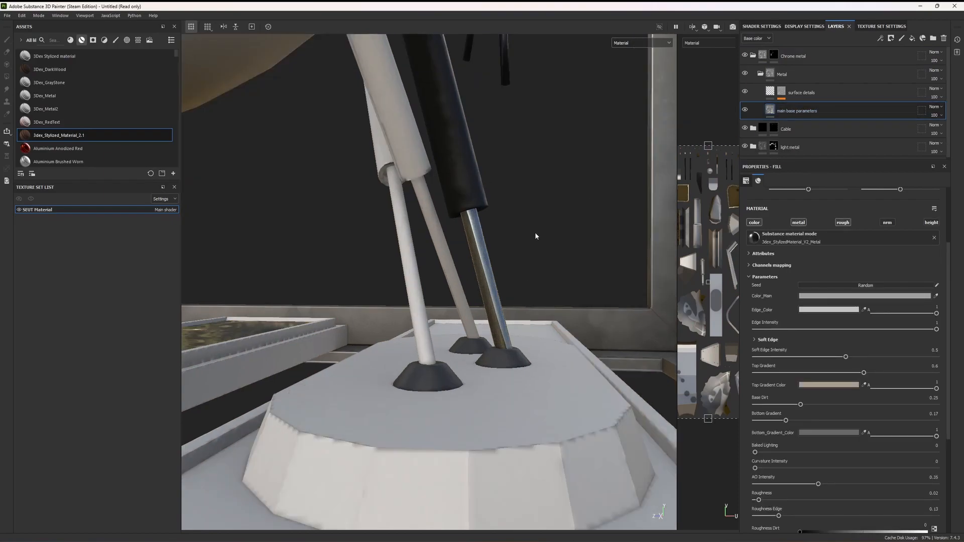
Examine the chrome piston rod and the surrounding model from several angles
{"action": "right_click_drag", "start_coordinate": [535, 232], "coordinate": [565, 254], "text": "alt"}
{"action": "left_click_drag", "start_coordinate": [564, 254], "coordinate": [505, 293], "text": "alt"}
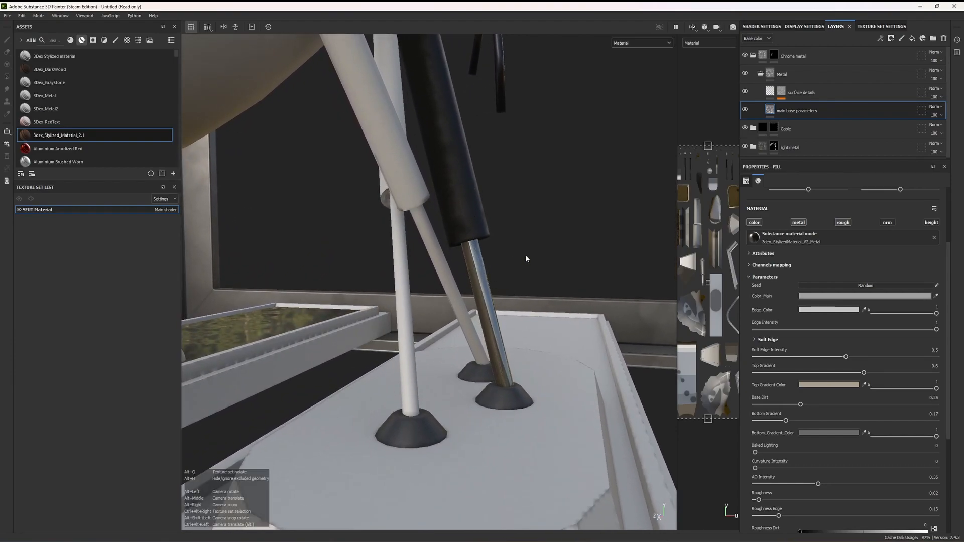
{"action": "middle_click_drag", "start_coordinate": [516, 266], "coordinate": [531, 250], "text": "alt"}
{"action": "scroll", "coordinate": [518, 260], "scroll_direction": "down", "scroll_amount": 5}
{"action": "left_click_drag", "start_coordinate": [519, 260], "coordinate": [565, 269], "text": "alt"}
{"action": "left_click_drag", "start_coordinate": [541, 222], "coordinate": [523, 321], "text": "alt"}
{"action": "left_click_drag", "start_coordinate": [542, 133], "coordinate": [450, 125], "text": "alt"}
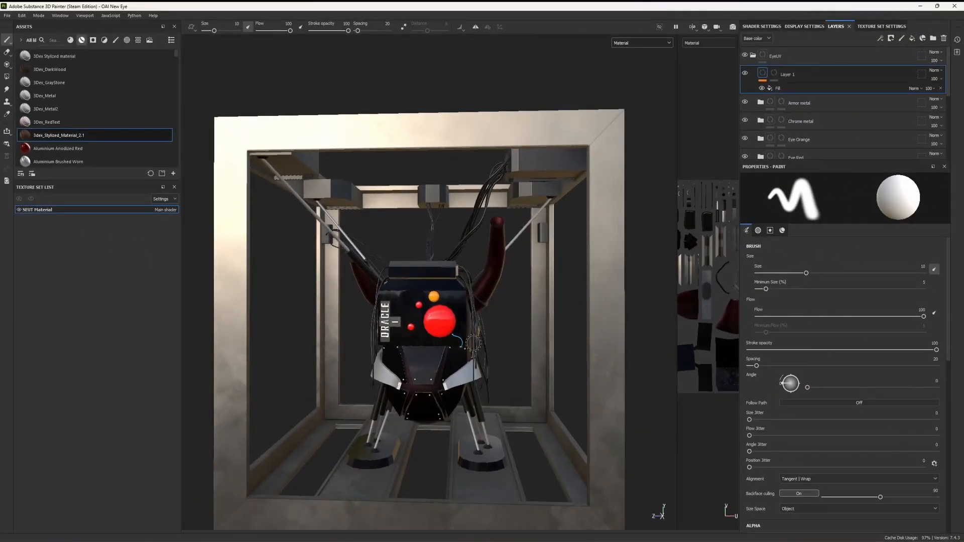
Review the textured model and the material folders inside EyeUV in the OAI New Eye project, and collapse the EyeUV folder
{"action": "mouse_move", "coordinate": [513, 358]}
{"action": "left_mouse_down", "text": "alt"}
{"action": "mouse_move", "coordinate": [593, 329]}
{"action": "mouse_move", "coordinate": [457, 340]}
{"action": "mouse_move", "coordinate": [503, 361]}
{"action": "left_mouse_up", "text": "alt"}
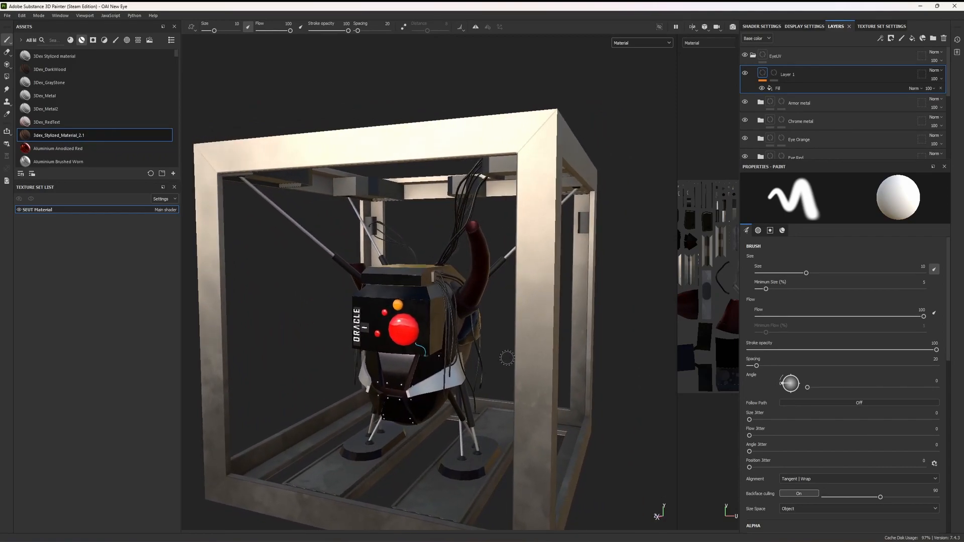
{"action": "scroll", "coordinate": [757, 80], "scroll_direction": "down", "scroll_amount": 10}
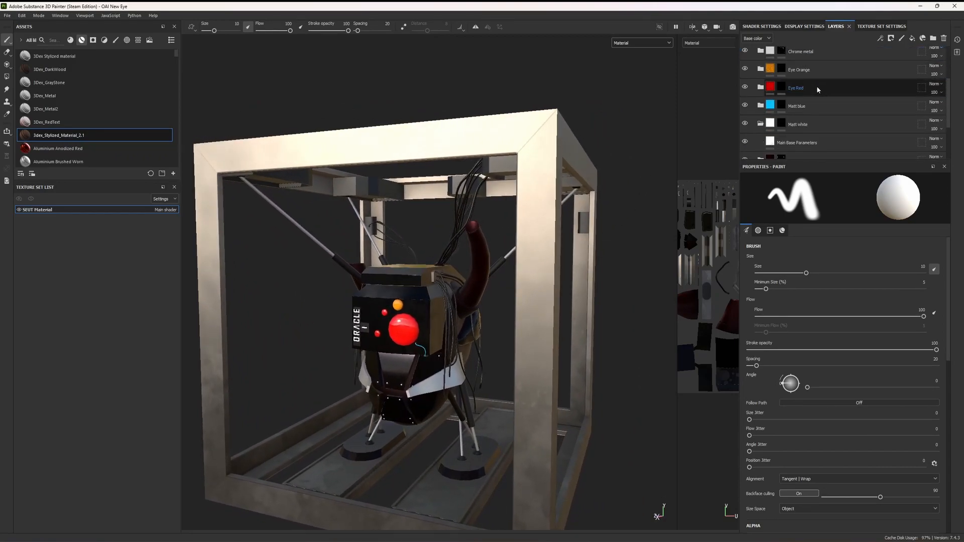
{"action": "scroll", "coordinate": [812, 111], "scroll_direction": "up", "scroll_amount": 5}
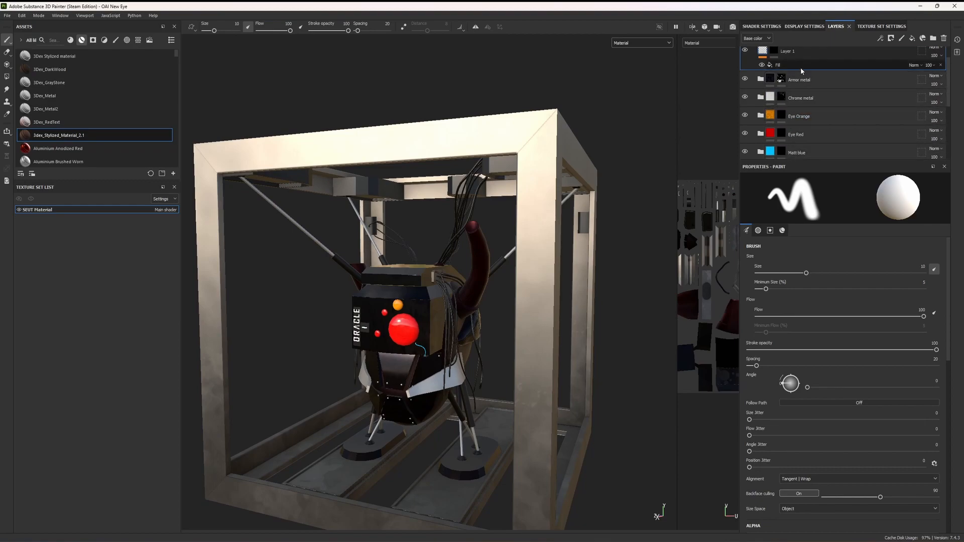
{"action": "scroll", "coordinate": [806, 107], "scroll_direction": "down", "scroll_amount": 3}
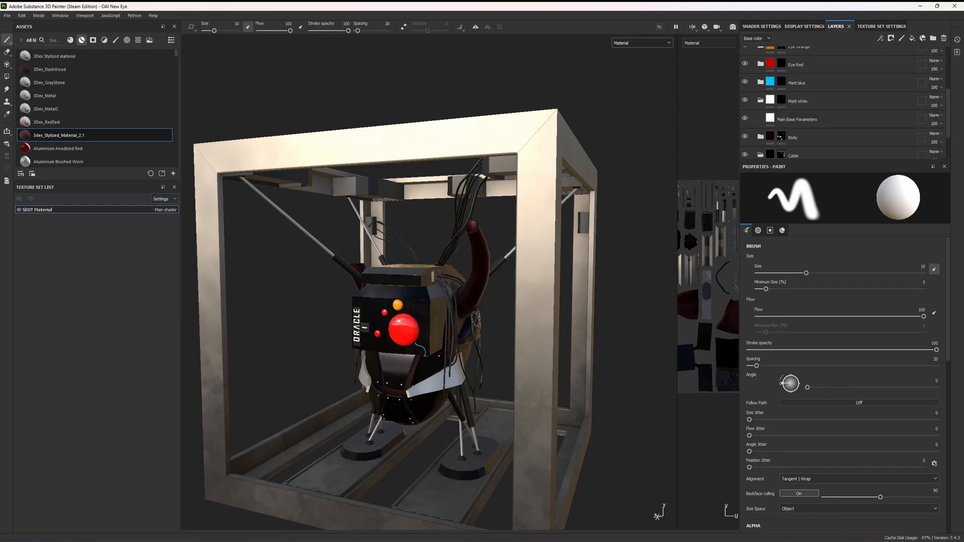
{"action": "left_click_drag", "start_coordinate": [301, 359], "coordinate": [315, 355], "text": "alt"}
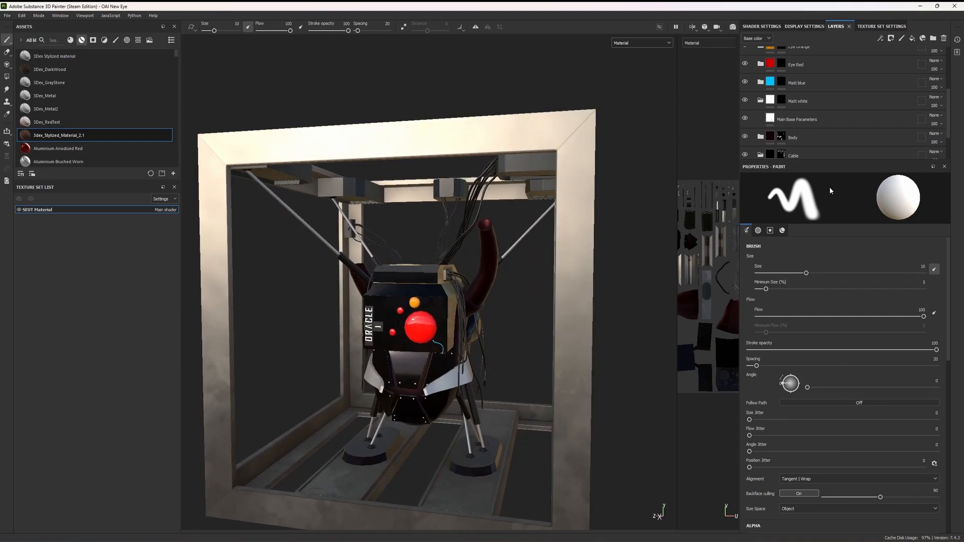
{"action": "scroll", "coordinate": [793, 70], "scroll_direction": "up", "scroll_amount": 2}
{"action": "scroll", "coordinate": [782, 65], "scroll_direction": "up", "scroll_amount": 3}
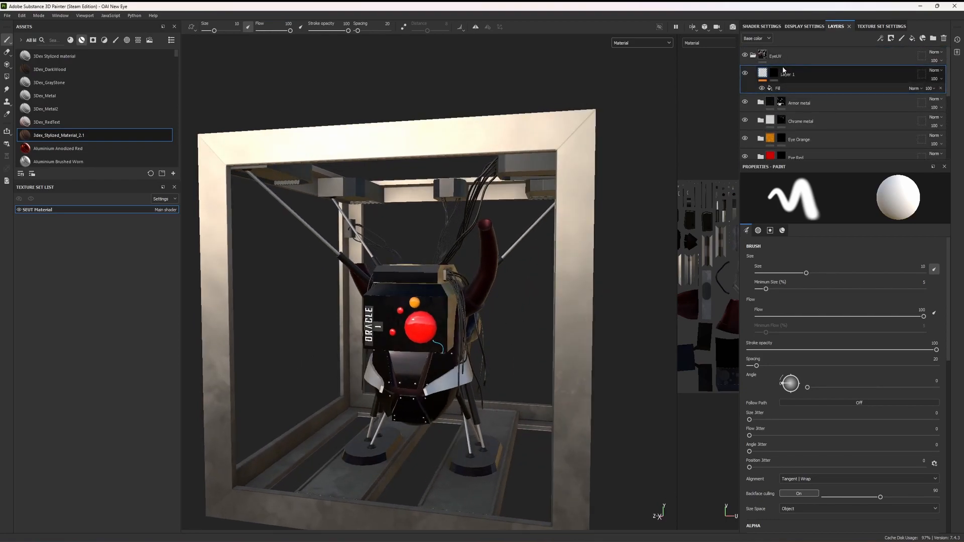
{"action": "left_click", "coordinate": [753, 55]}
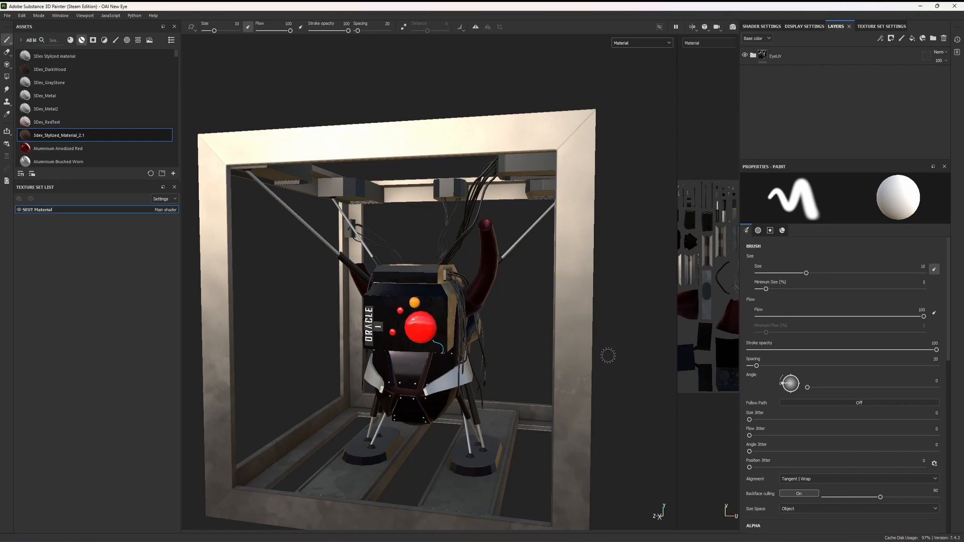
Examine the textured model from another angle and inspect its UV layout in an enlarged 2D view
{"action": "key", "text": "alt"}
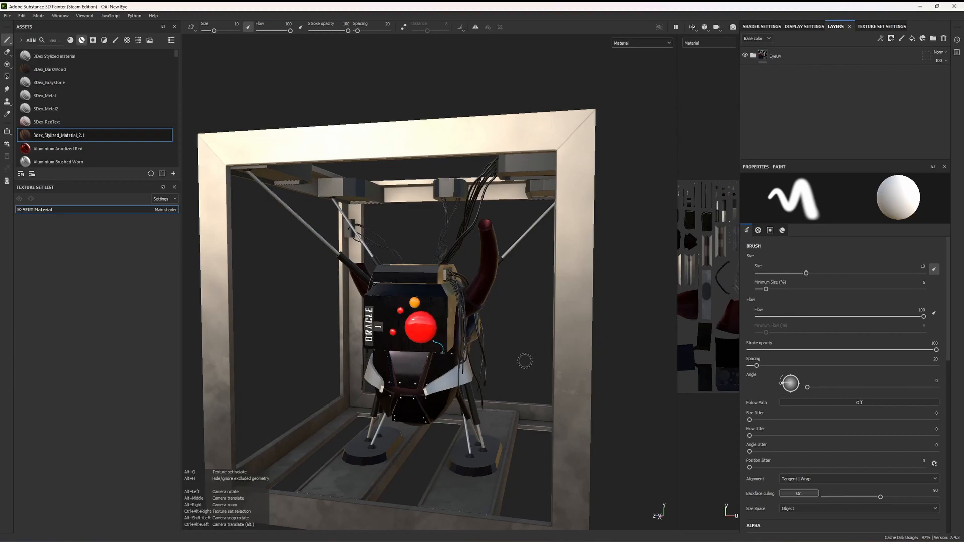
{"action": "left_click_drag", "start_coordinate": [507, 362], "coordinate": [568, 371], "text": "alt"}
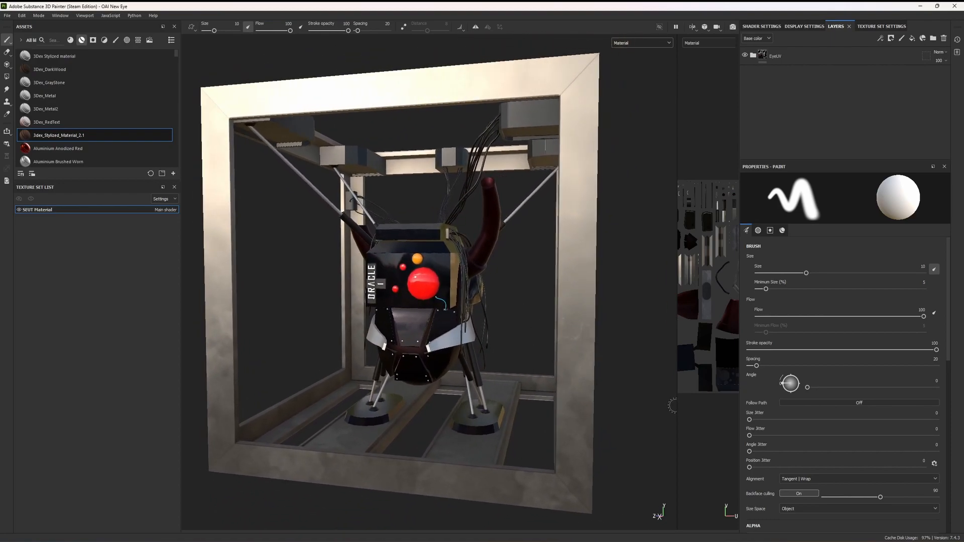
{"action": "left_click_drag", "start_coordinate": [678, 403], "coordinate": [389, 371]}
{"action": "scroll", "coordinate": [678, 322], "scroll_direction": "up", "scroll_amount": 5}
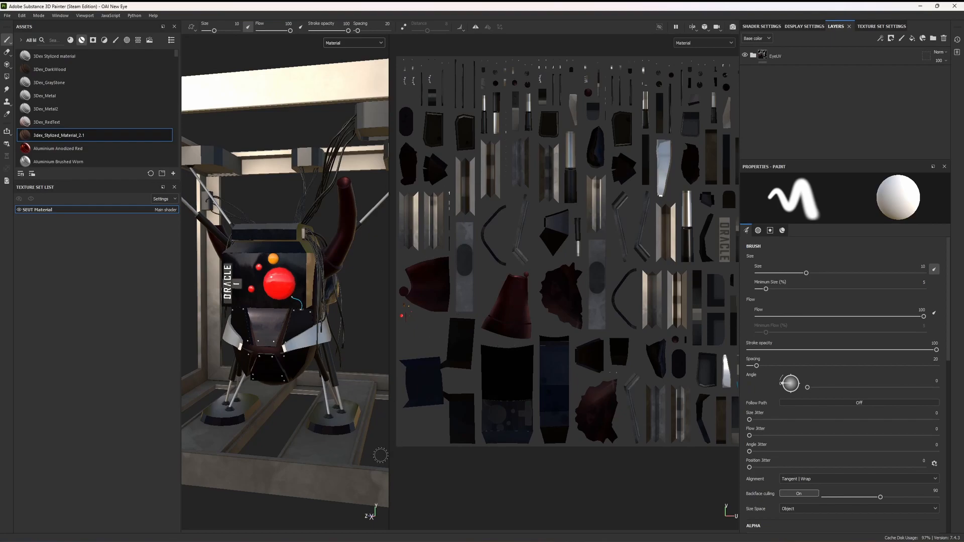
{"action": "left_click_drag", "start_coordinate": [389, 453], "coordinate": [717, 452]}
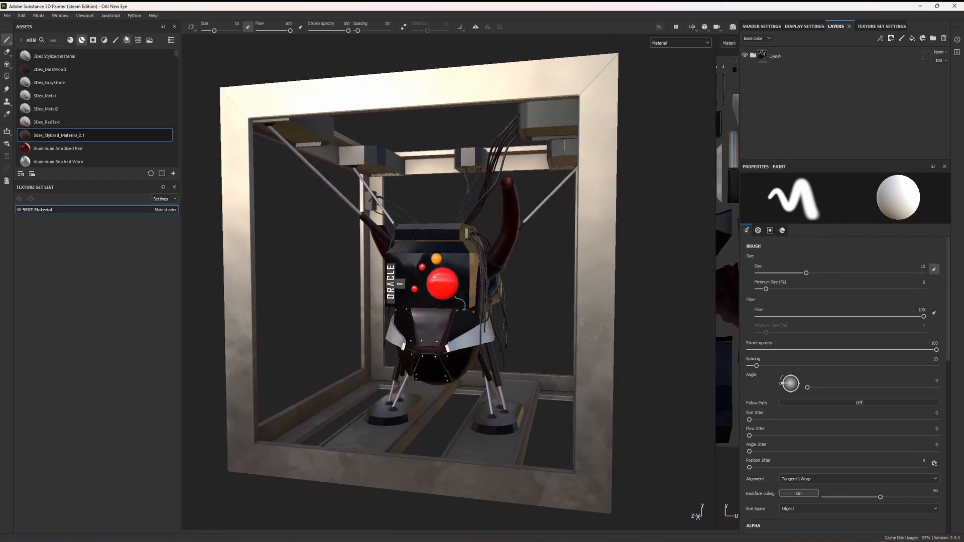
Open the texture export dialog for the OAI New Eye project and move it lower over the viewport
{"action": "left_click", "coordinate": [8, 17]}
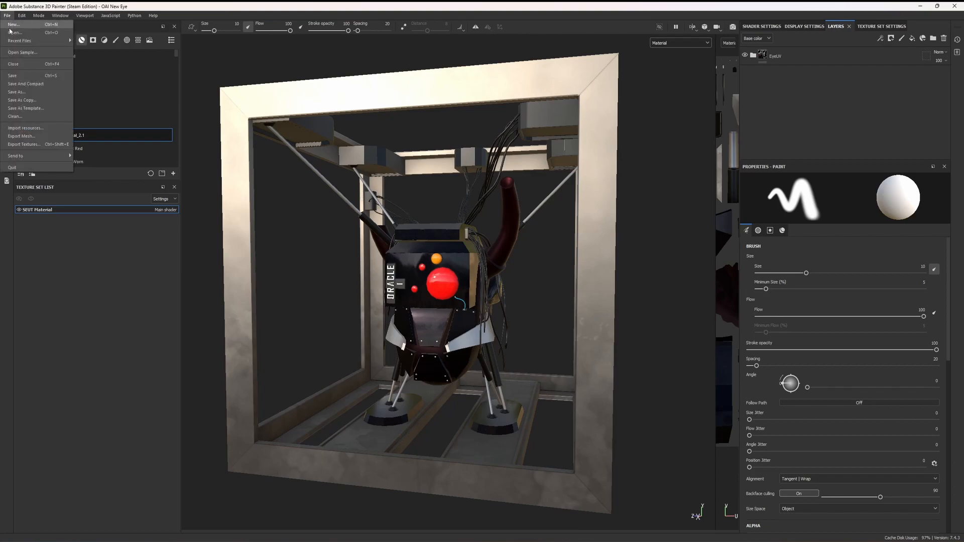
{"action": "left_click", "coordinate": [30, 146]}
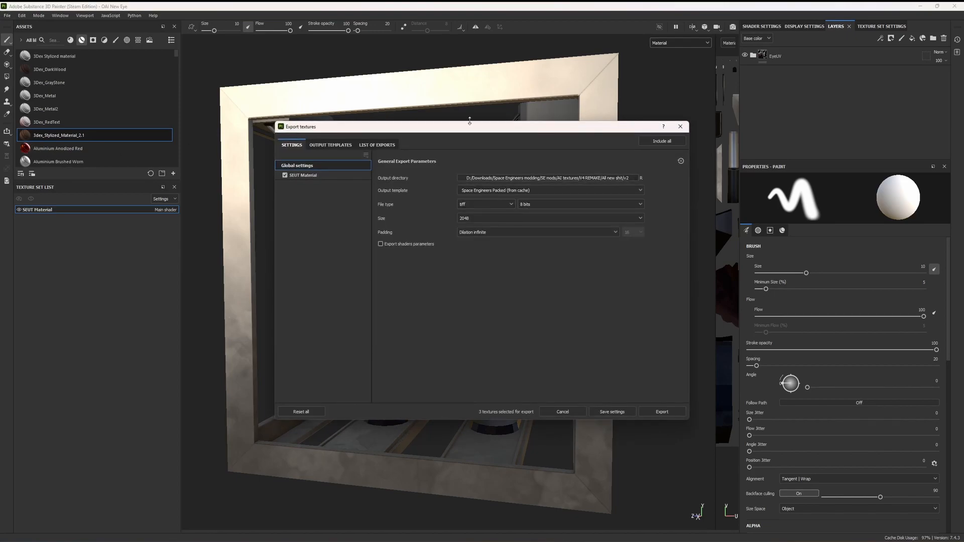
{"action": "left_click_drag", "start_coordinate": [502, 132], "coordinate": [483, 185]}
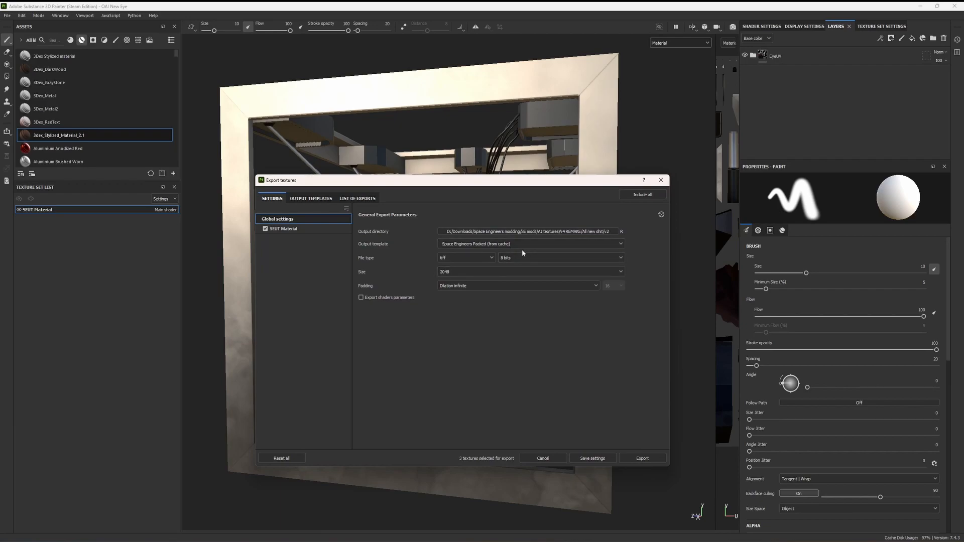
Open the Space Engineers Packed output template in an enlarged dialog and assign Base color to the RGB channels of OracleAI_CM
{"action": "left_click", "coordinate": [314, 199]}
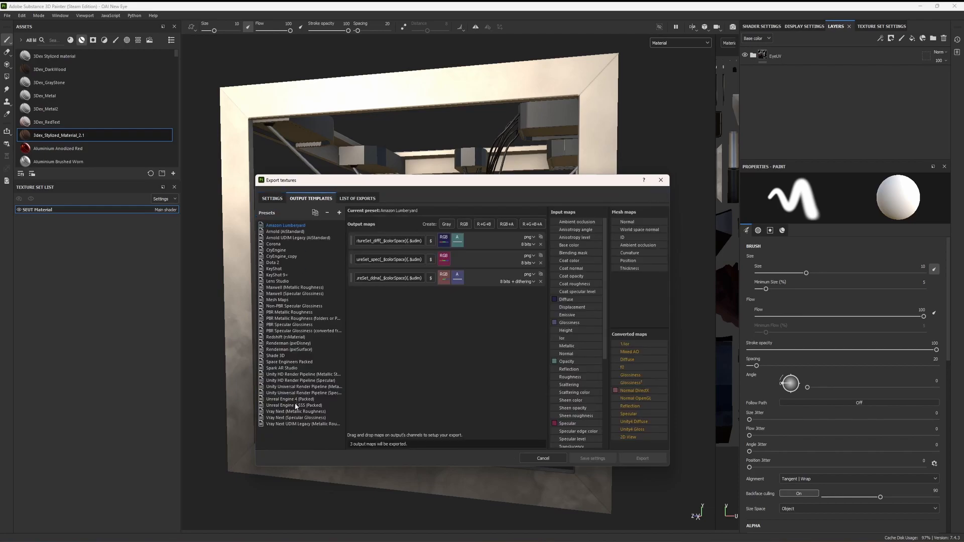
{"action": "left_click", "coordinate": [301, 362]}
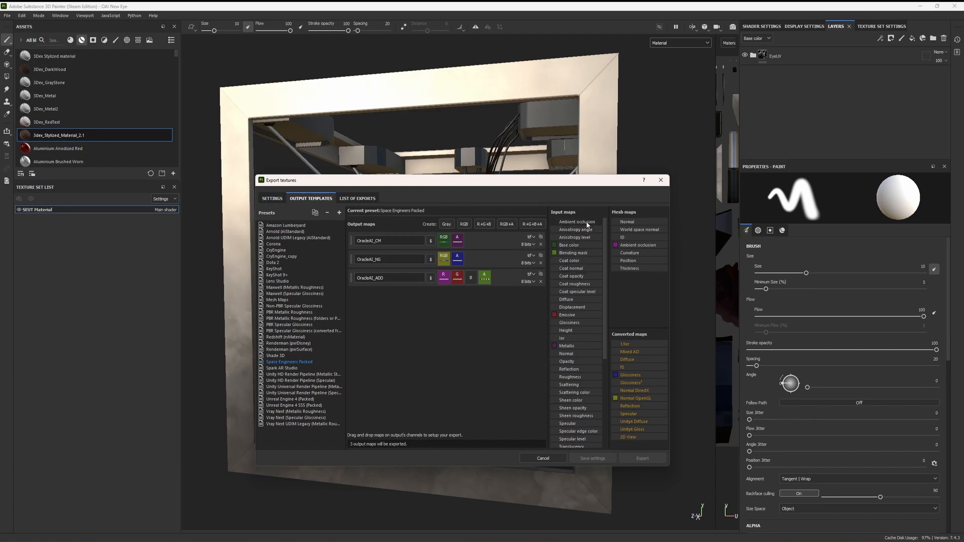
{"action": "left_click_drag", "start_coordinate": [671, 469], "coordinate": [761, 515]}
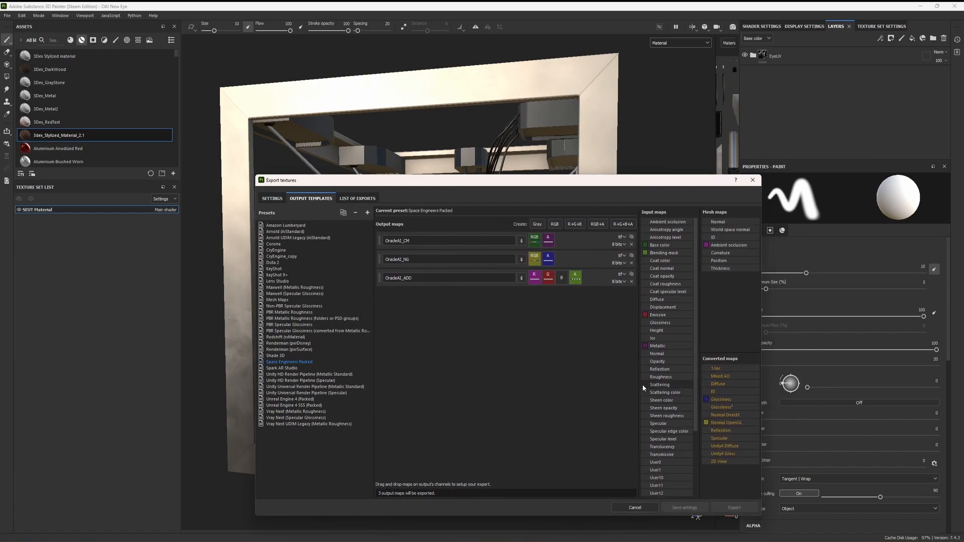
{"action": "left_click_drag", "start_coordinate": [643, 388], "coordinate": [605, 387]}
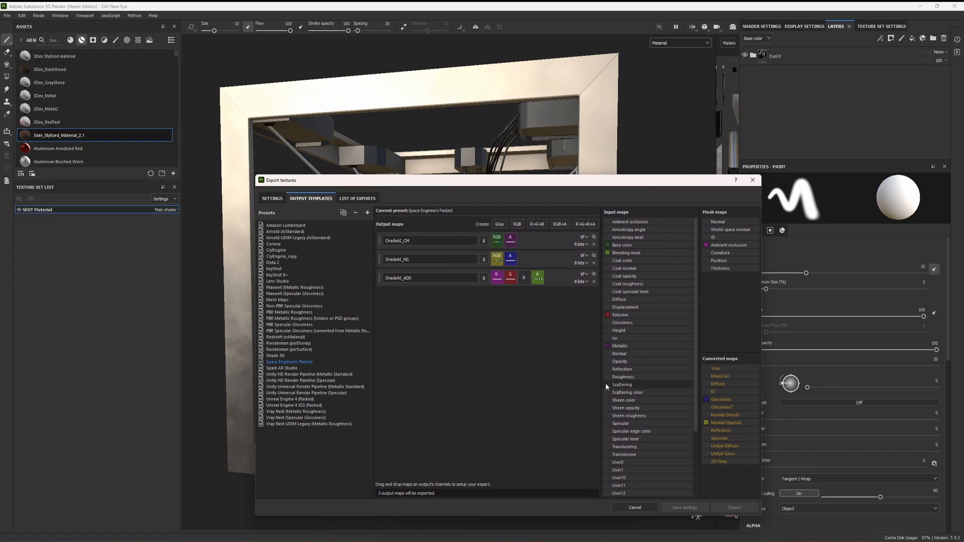
{"action": "left_click_drag", "start_coordinate": [540, 181], "coordinate": [513, 134]}
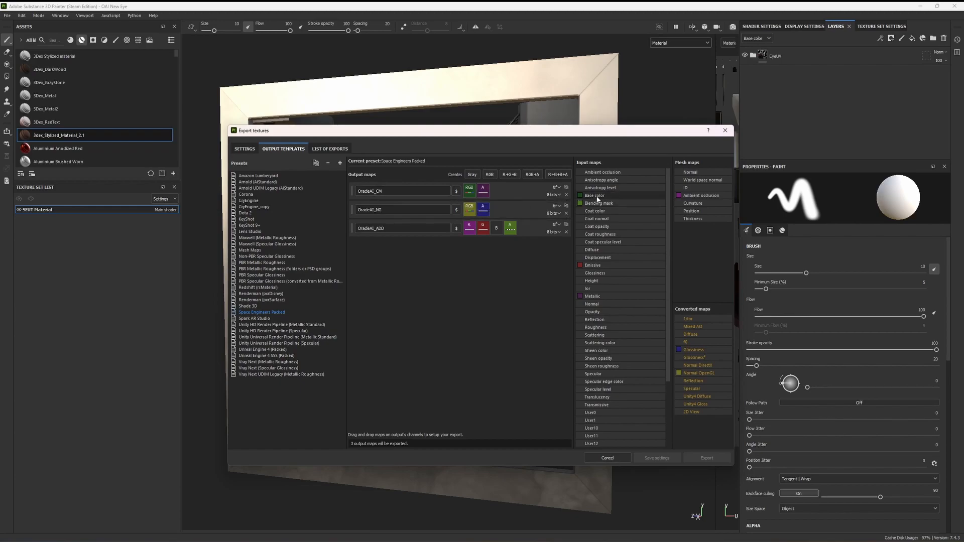
{"action": "left_click", "coordinate": [469, 190]}
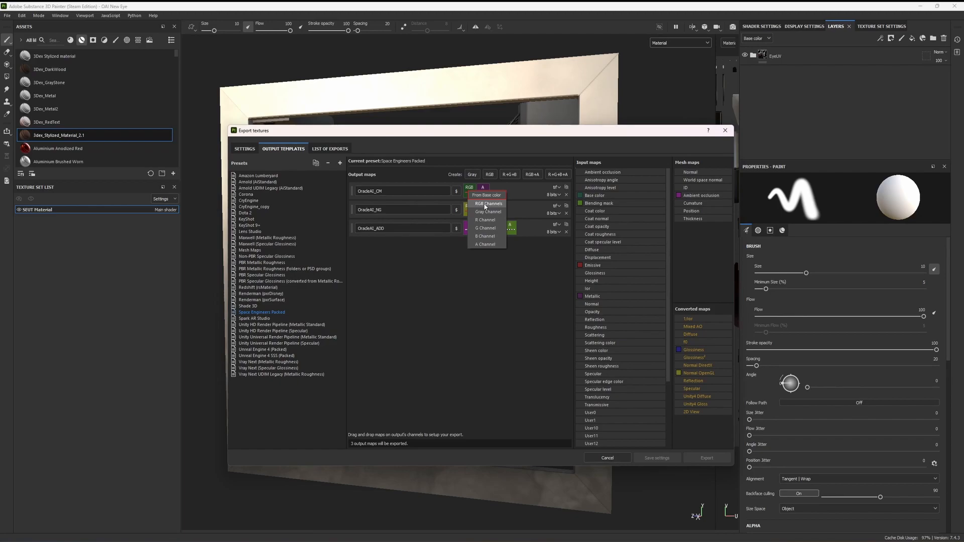
{"action": "left_click", "coordinate": [484, 205]}
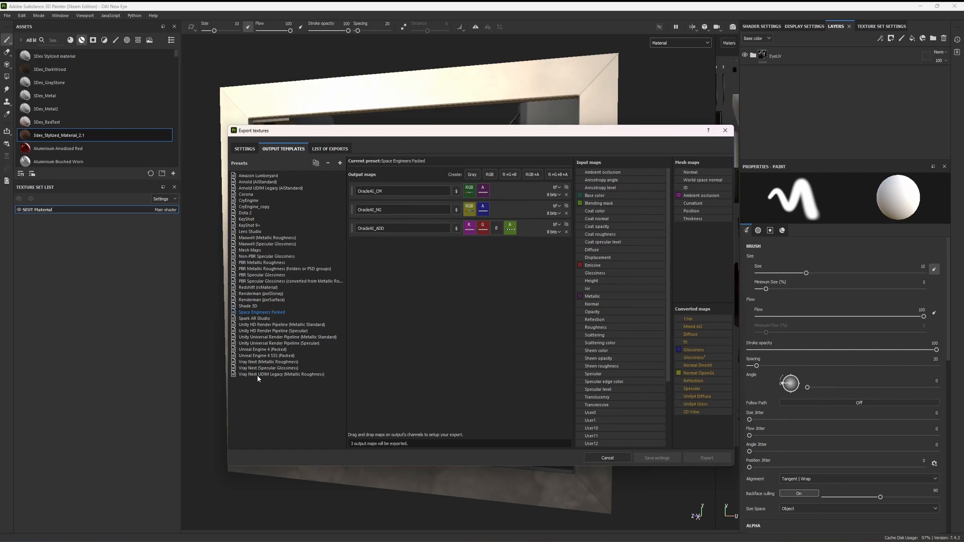
View the output maps of the Unreal Engine 4 (Packed) template and return to the general export parameters
{"action": "left_click", "coordinate": [252, 350]}
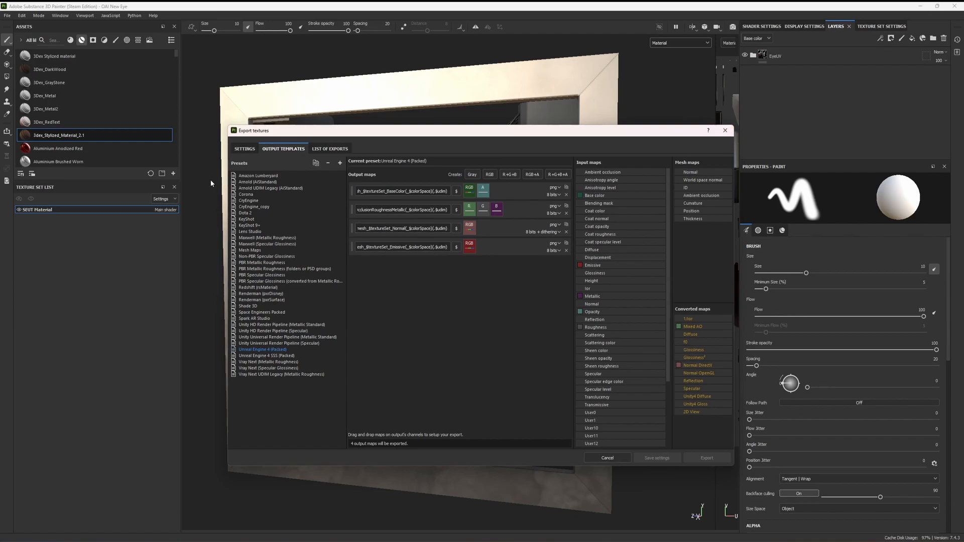
{"action": "left_click", "coordinate": [245, 151]}
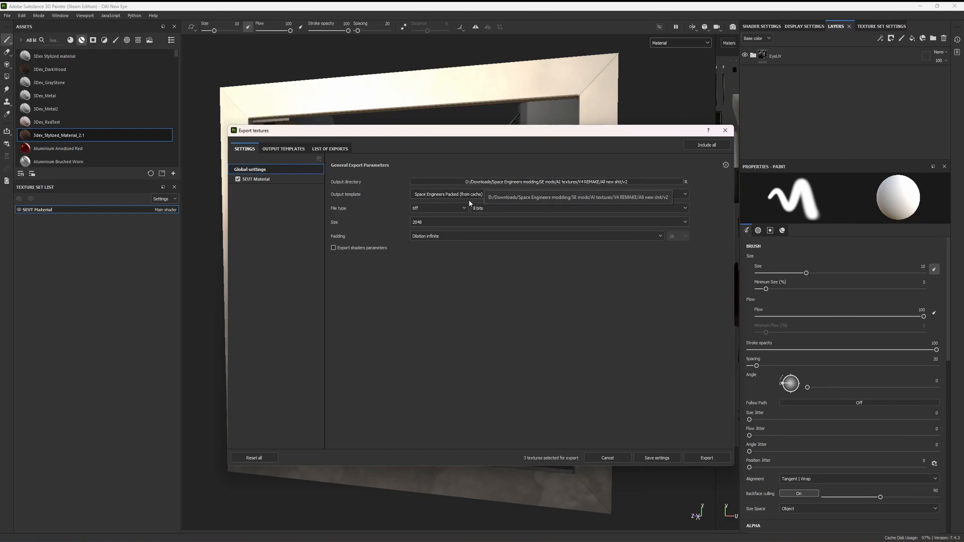
Export the SEUT Material textures as 8-bit TIFF at size 2048 with the Space Engineers Packed template and close the export dialog
{"action": "left_click", "coordinate": [439, 224]}
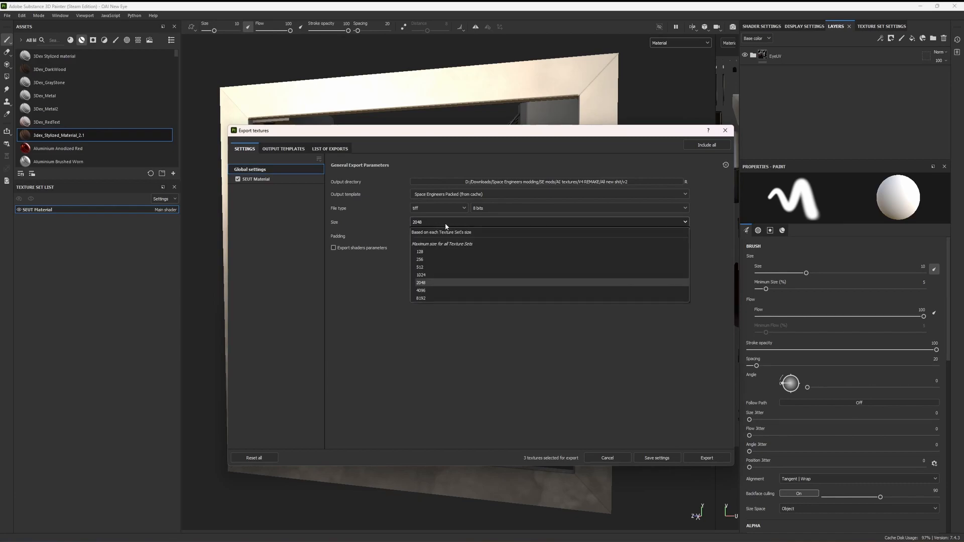
{"action": "left_click", "coordinate": [444, 223]}
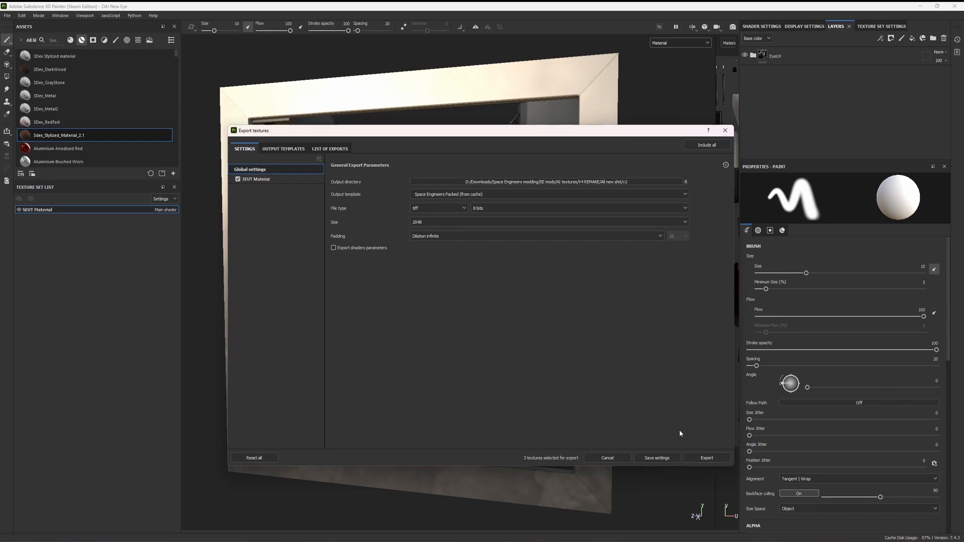
{"action": "left_click", "coordinate": [711, 459]}
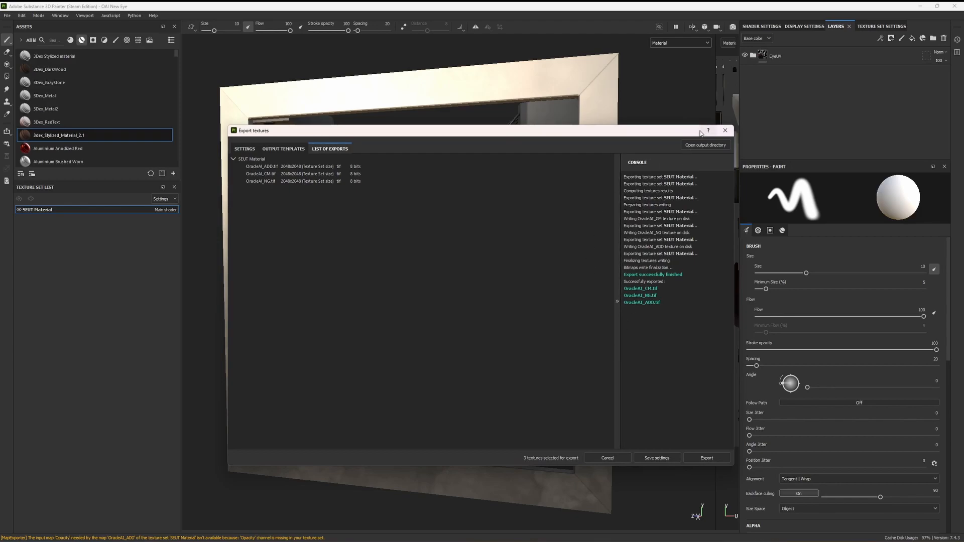
{"action": "left_click", "coordinate": [723, 131]}
Examine the textured Oracle model inside its frame from several angles
{"action": "mouse_move", "coordinate": [552, 333]}
{"action": "left_mouse_down", "text": "alt"}
{"action": "mouse_move", "coordinate": [534, 337]}
{"action": "mouse_move", "coordinate": [613, 337]}
{"action": "mouse_move", "coordinate": [594, 333]}
{"action": "left_mouse_up", "text": "alt"}
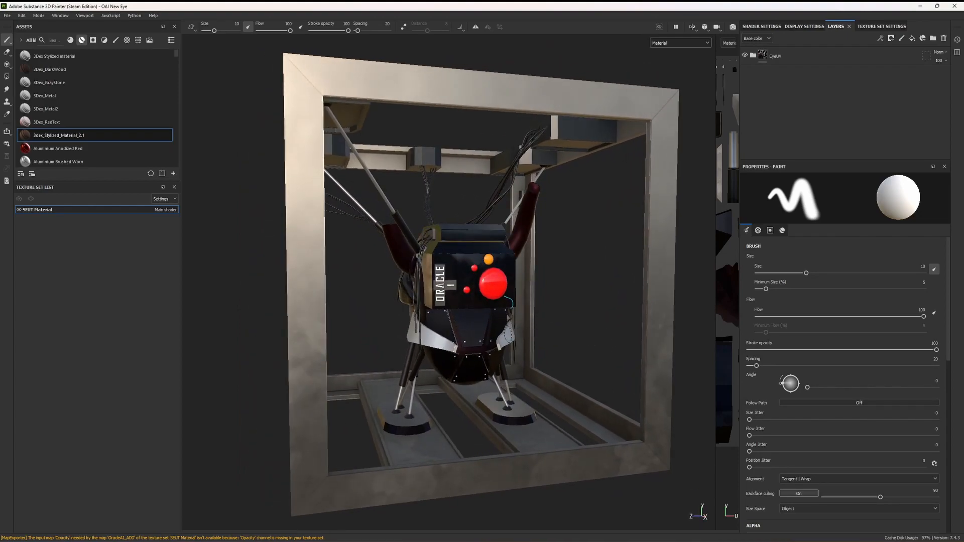
{"action": "middle_click_drag", "start_coordinate": [510, 344], "coordinate": [504, 340], "text": "alt"}
{"action": "left_click_drag", "start_coordinate": [484, 331], "coordinate": [542, 332], "text": "alt"}
{"action": "left_click_drag", "start_coordinate": [610, 337], "coordinate": [554, 332], "text": "alt"}
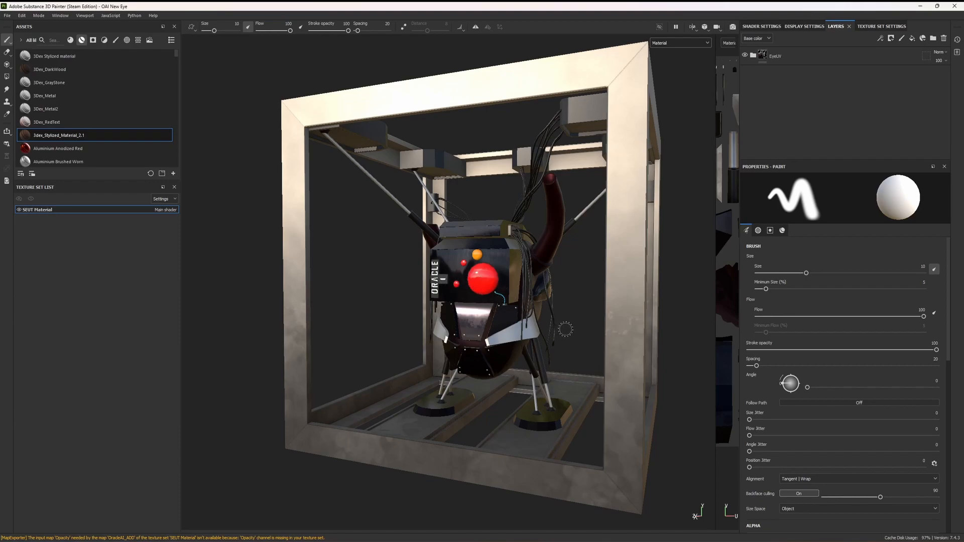
{"action": "left_click_drag", "start_coordinate": [556, 355], "coordinate": [500, 346], "text": "alt"}
{"action": "left_click_drag", "start_coordinate": [340, 331], "coordinate": [379, 327], "text": "alt"}
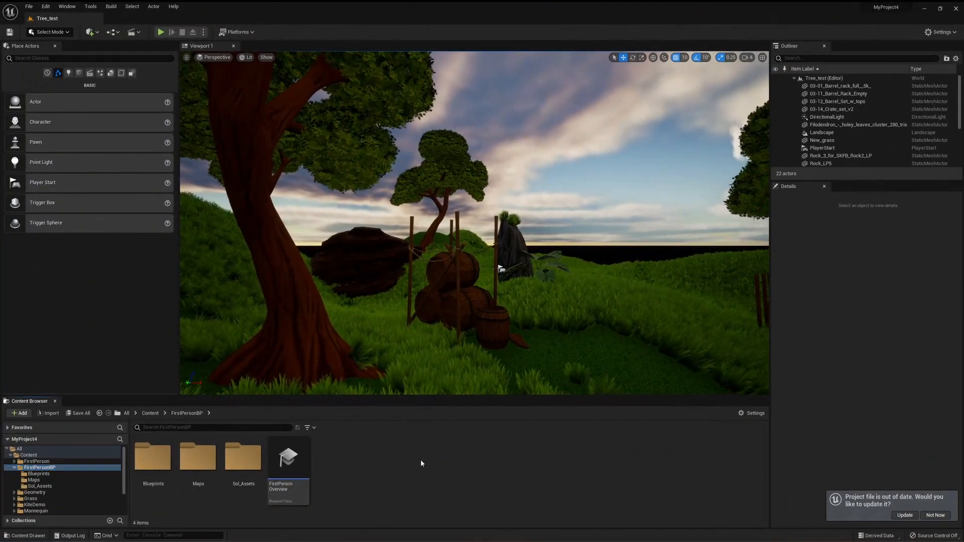
In Unreal Engine, create a folder named OracleAI inside FirstPersonBP and open it
{"action": "right_click", "coordinate": [420, 458]}
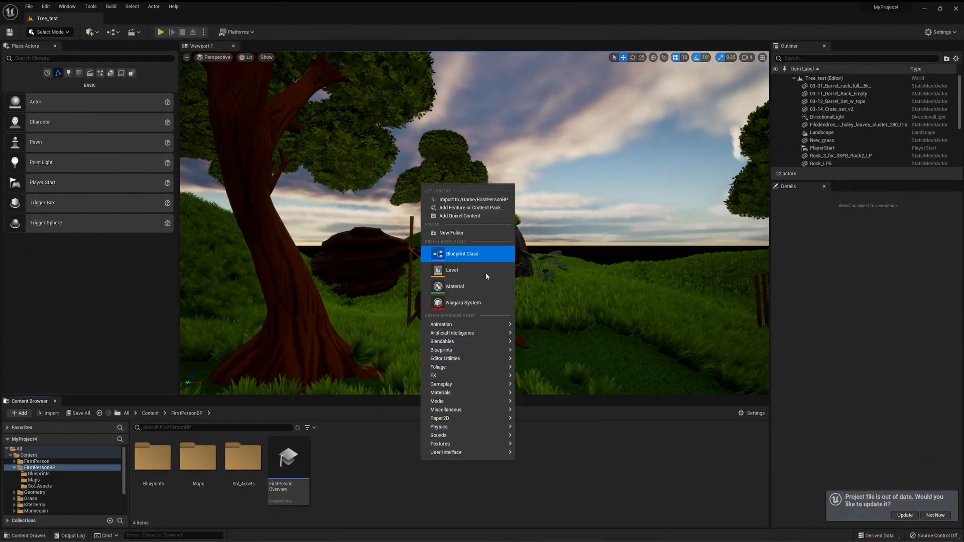
{"action": "left_click", "coordinate": [451, 232]}
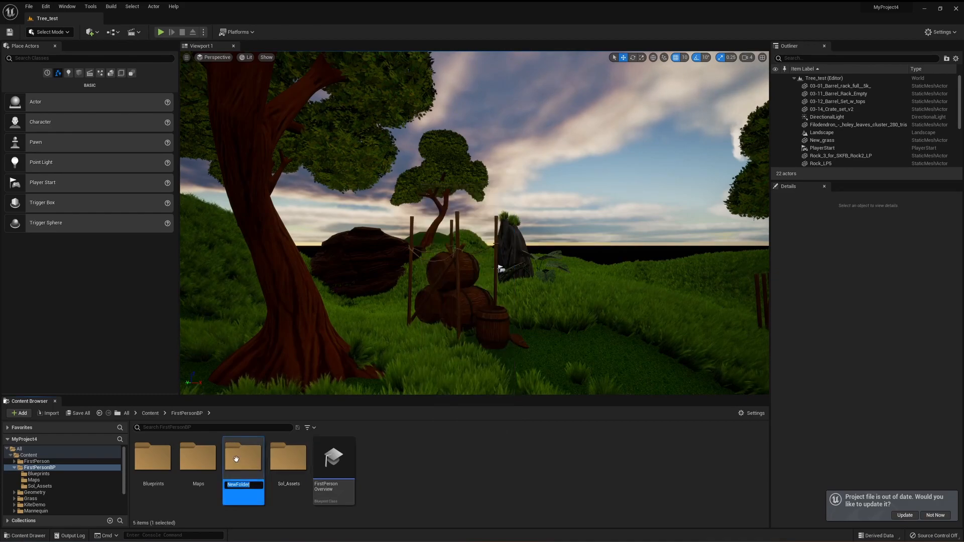
{"action": "type", "text": "Oracle AI"}
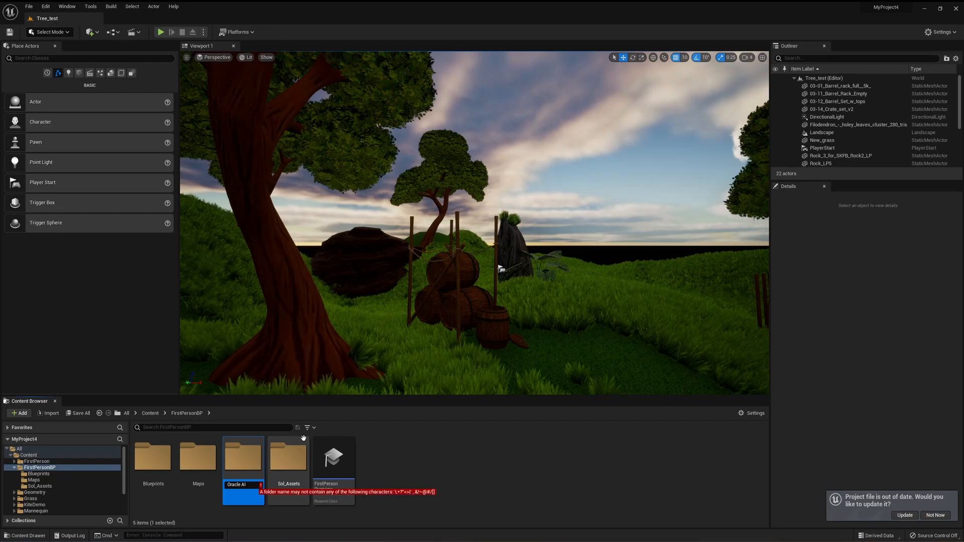
{"action": "key", "text": "BackSpace"}
{"action": "key", "text": "Return"}
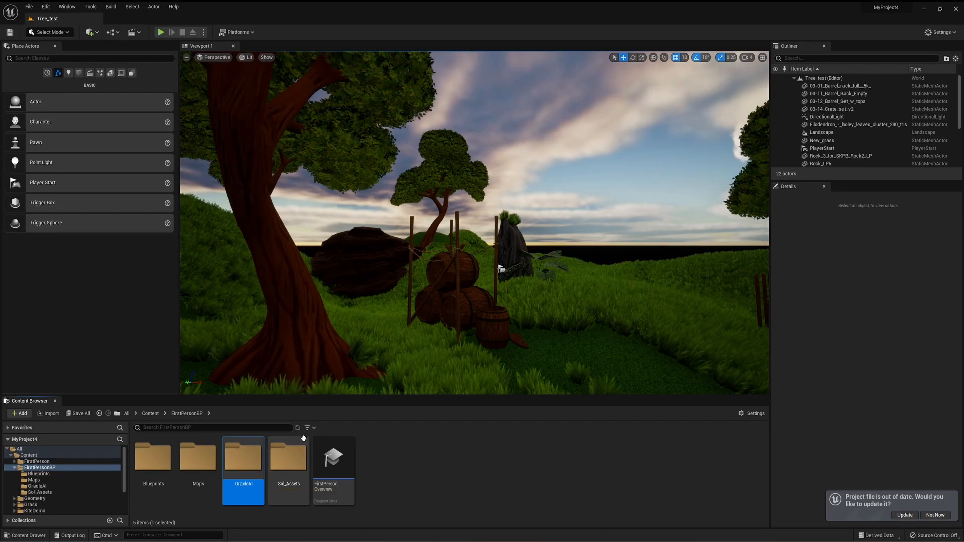
{"action": "double_click", "coordinate": [241, 459]}
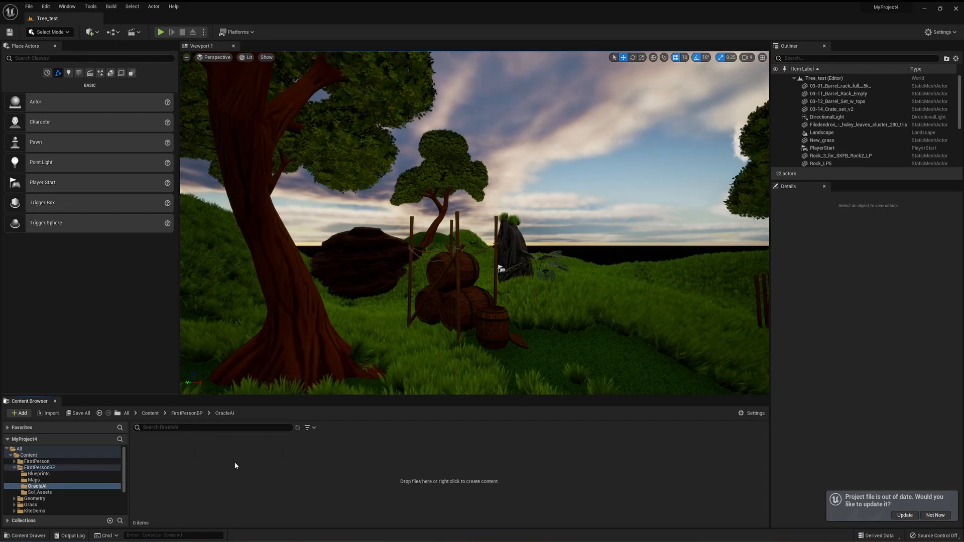
Import the OracleAI_EyeUV FBX as a static mesh into the OracleAI folder, creating new materials, and leave SEUT_Material in place
{"action": "left_click", "coordinate": [49, 413]}
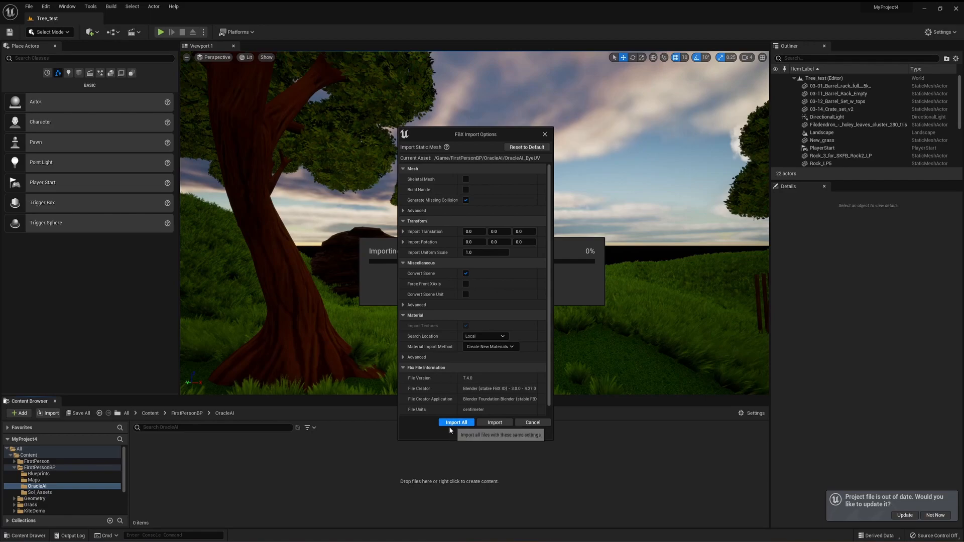
{"action": "scroll", "coordinate": [452, 348], "scroll_direction": "down", "scroll_amount": 1}
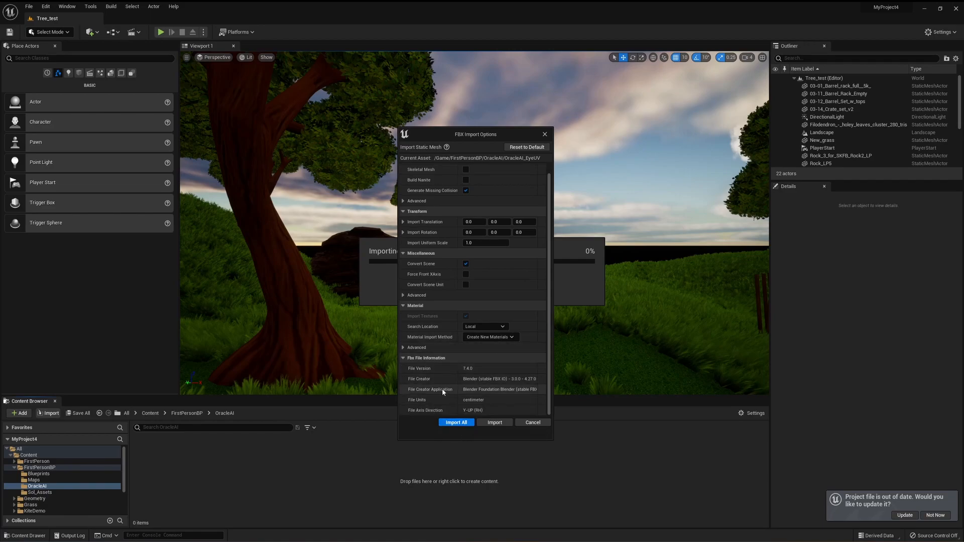
{"action": "left_click", "coordinate": [462, 424]}
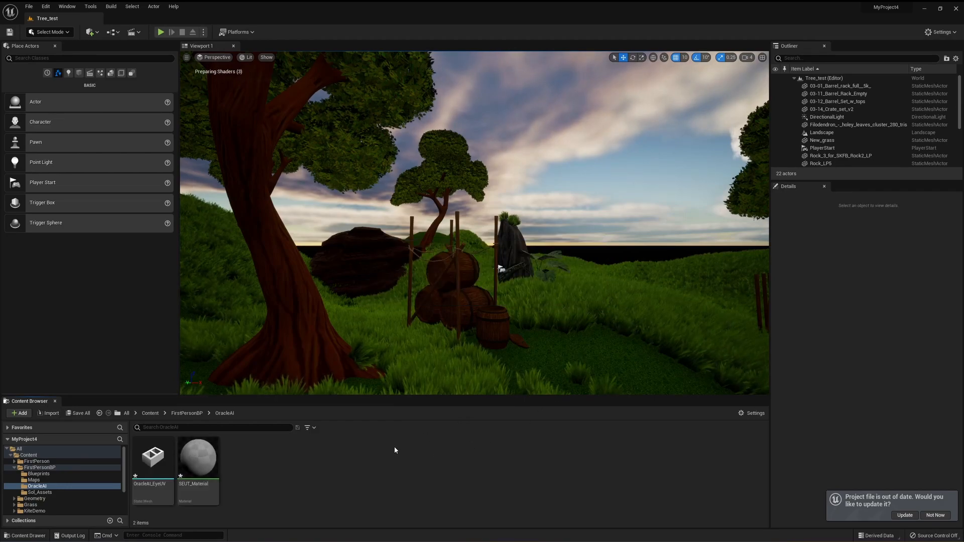
{"action": "left_click_drag", "start_coordinate": [211, 462], "coordinate": [202, 462]}
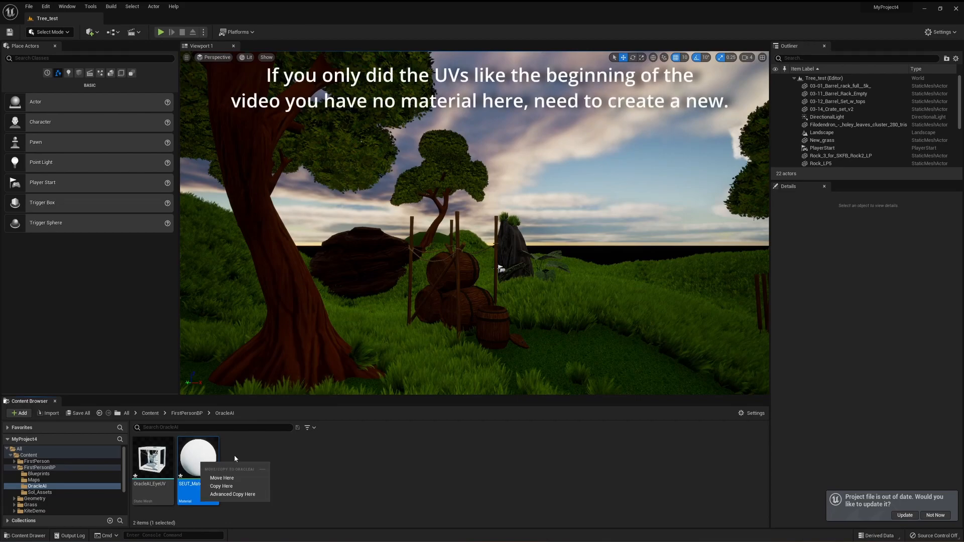
{"action": "left_click", "coordinate": [266, 455]}
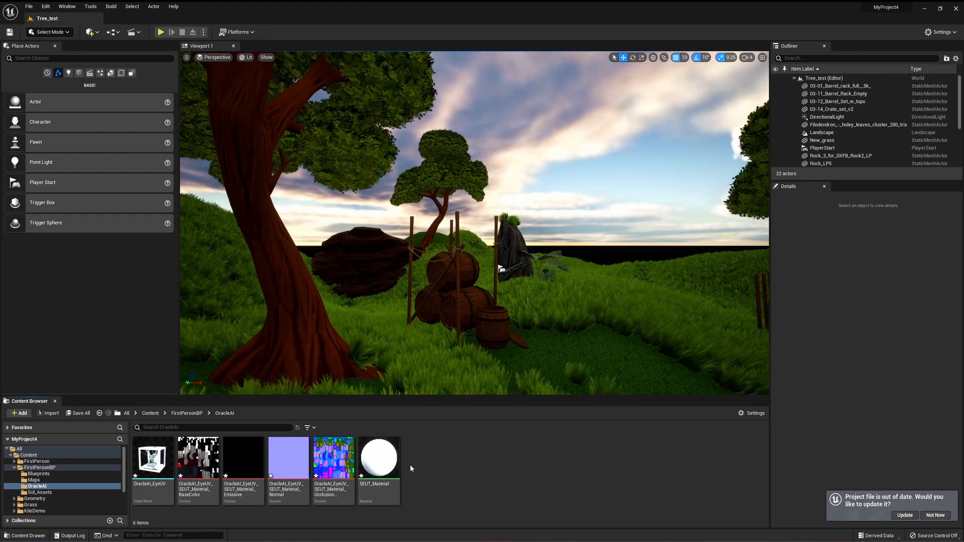
Open SEUT_Material for editing and delete its Param color node from the material graph
{"action": "double_click", "coordinate": [379, 458]}
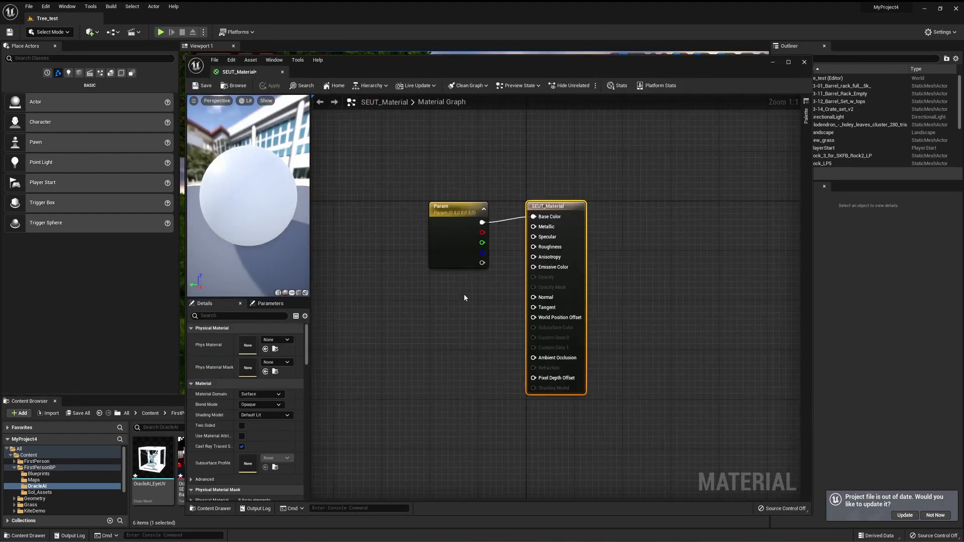
{"action": "left_click", "coordinate": [456, 210]}
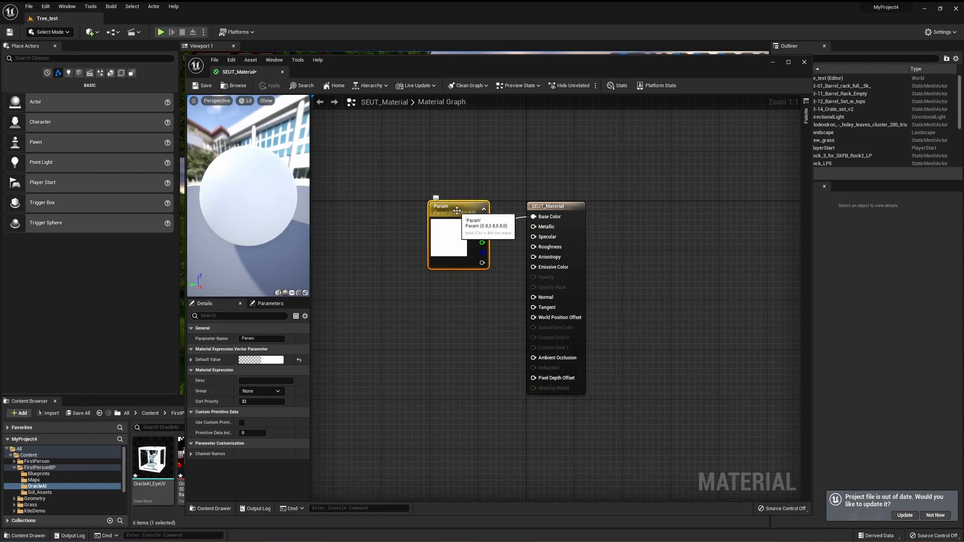
{"action": "key", "text": "Delete"}
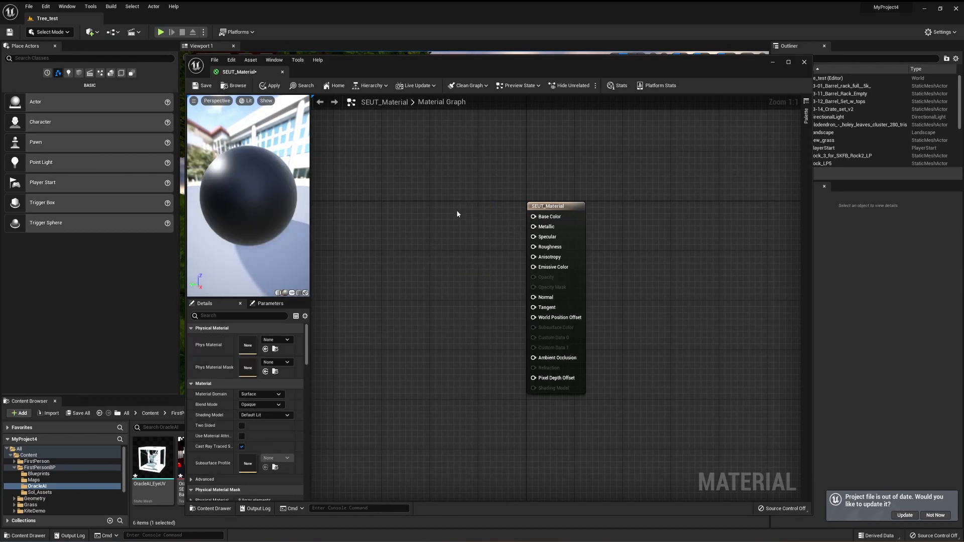
Move and shrink the material editor window, and add the BaseColor, Emissive, Normal and OcclusionRoughnessMetallic textures to the material graph
{"action": "left_click_drag", "start_coordinate": [519, 63], "coordinate": [594, 51]}
{"action": "left_click_drag", "start_coordinate": [515, 503], "coordinate": [382, 409]}
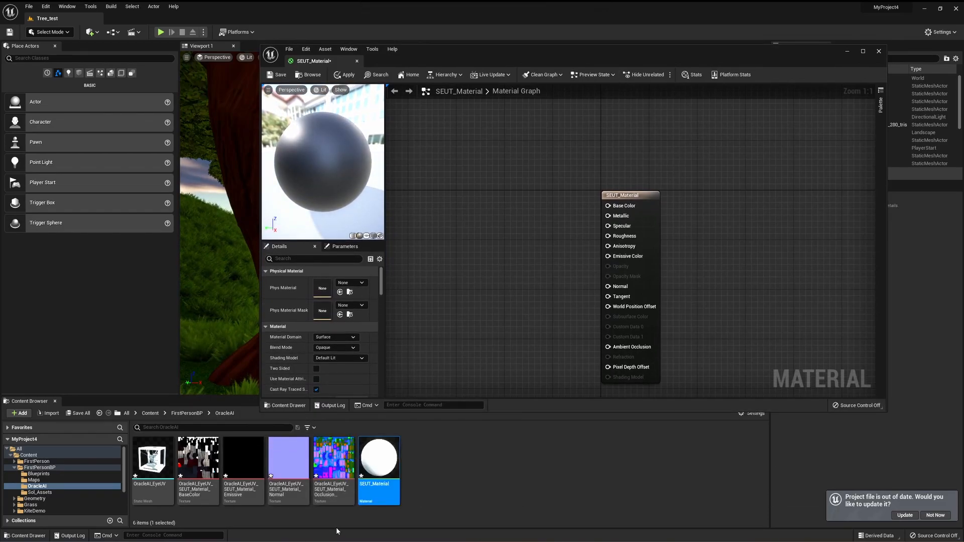
{"action": "left_click", "coordinate": [198, 457]}
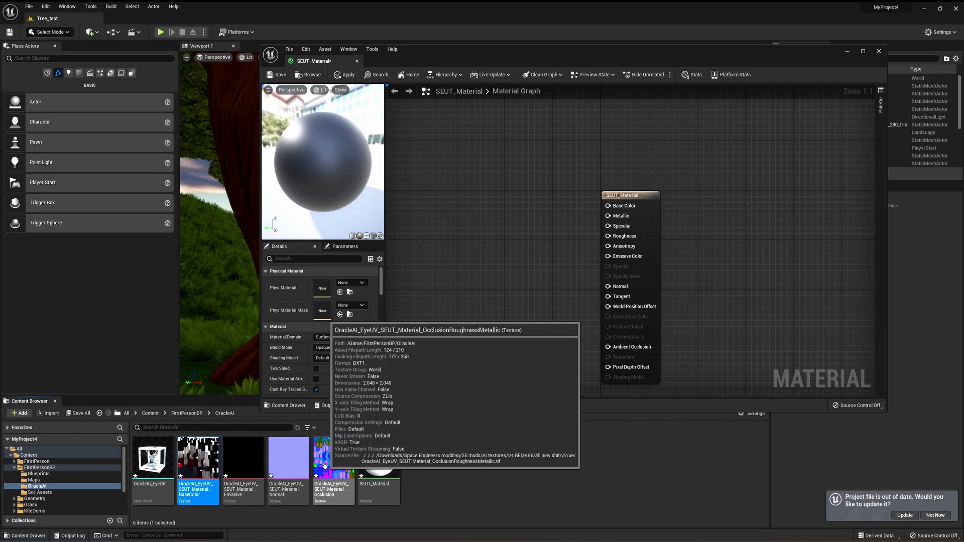
{"action": "left_click", "coordinate": [324, 465], "text": "shift"}
{"action": "left_click_drag", "start_coordinate": [324, 464], "coordinate": [419, 247]}
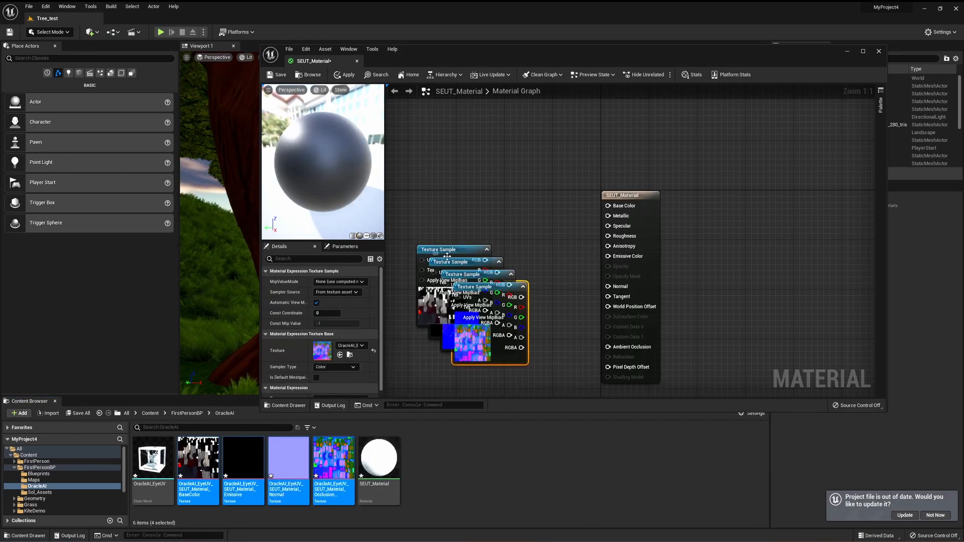
Spread the four overlapping texture sample nodes apart in the graph, leaving free space before the material result node
{"action": "left_click_drag", "start_coordinate": [449, 256], "coordinate": [440, 133]}
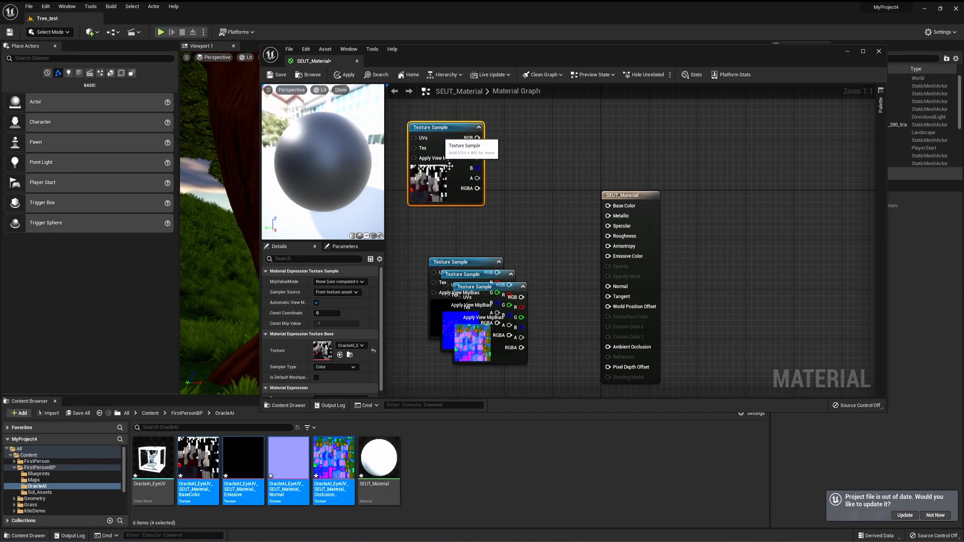
{"action": "left_click_drag", "start_coordinate": [474, 264], "coordinate": [453, 223]}
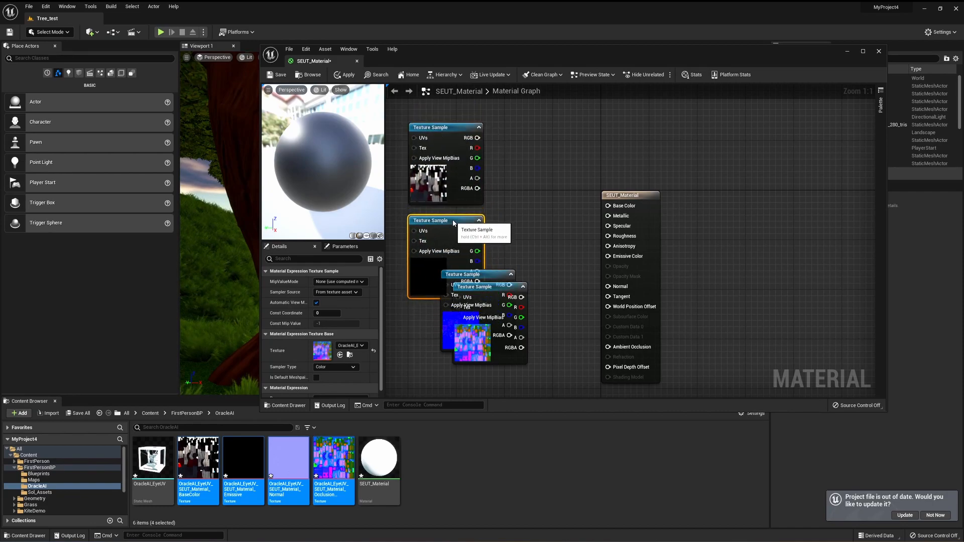
{"action": "left_click_drag", "start_coordinate": [489, 276], "coordinate": [450, 319]}
{"action": "left_click_drag", "start_coordinate": [503, 304], "coordinate": [543, 324]}
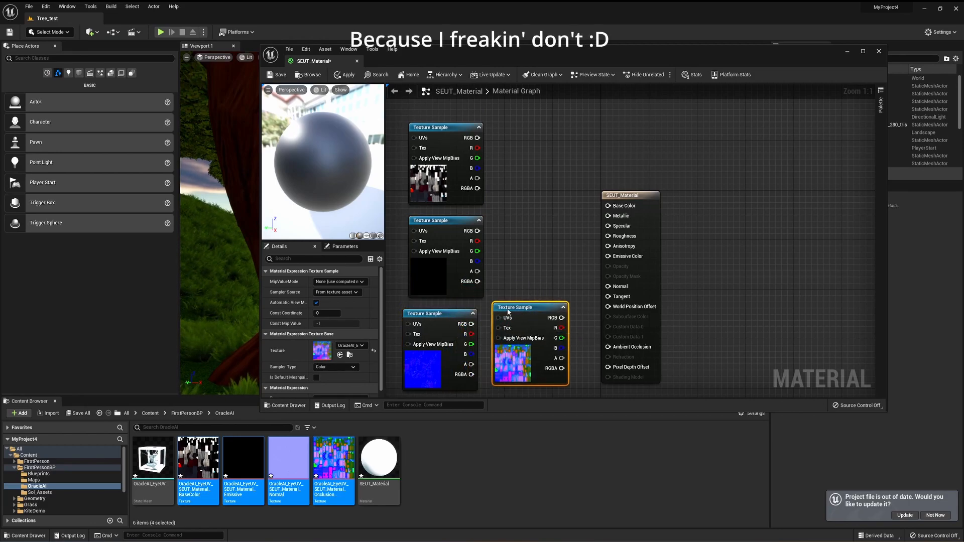
{"action": "left_click_drag", "start_coordinate": [457, 225], "coordinate": [493, 144]}
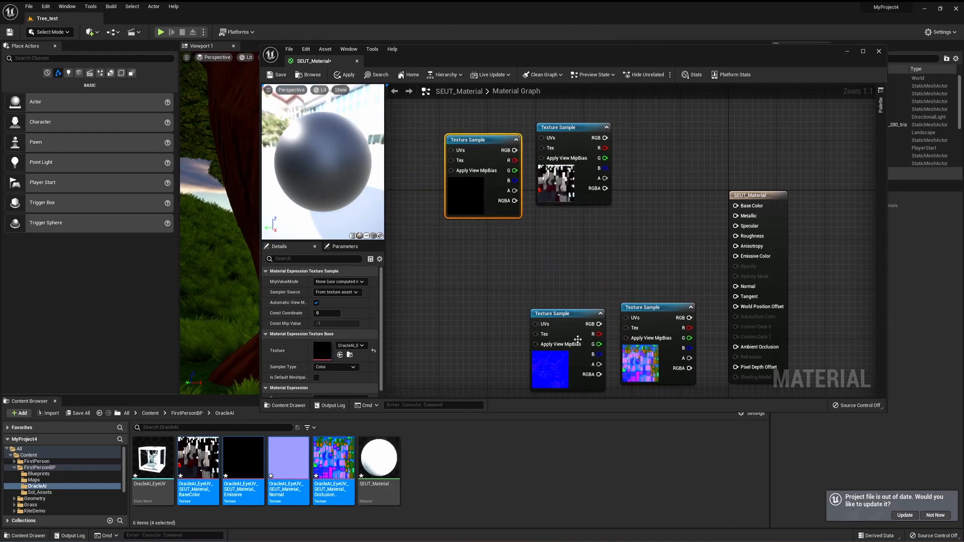
{"action": "left_click_drag", "start_coordinate": [572, 337], "coordinate": [504, 292]}
{"action": "left_click_drag", "start_coordinate": [651, 308], "coordinate": [578, 278]}
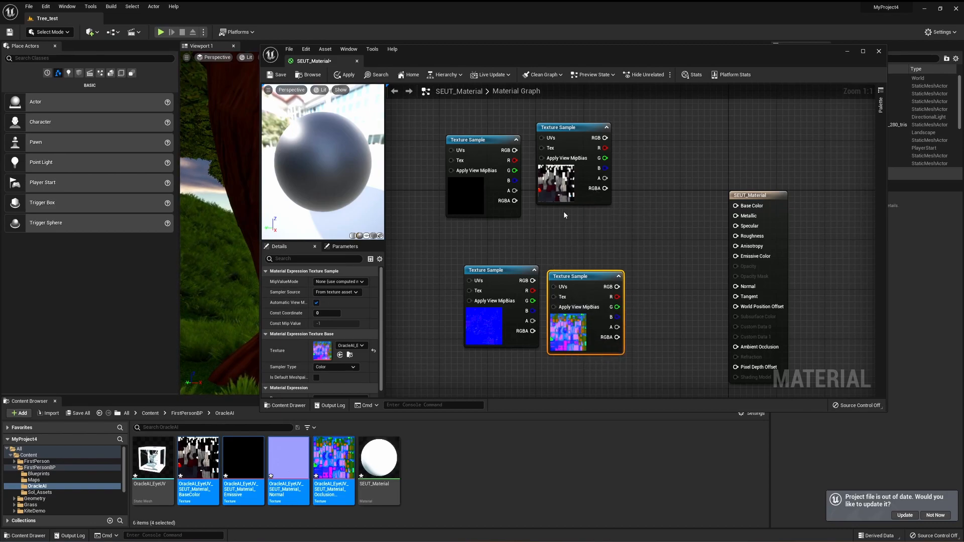
Connect the BaseColor texture's RGB output to Base Color and stack the OcclusionRoughnessMetallic and Normal samples below it
{"action": "left_click", "coordinate": [564, 127]}
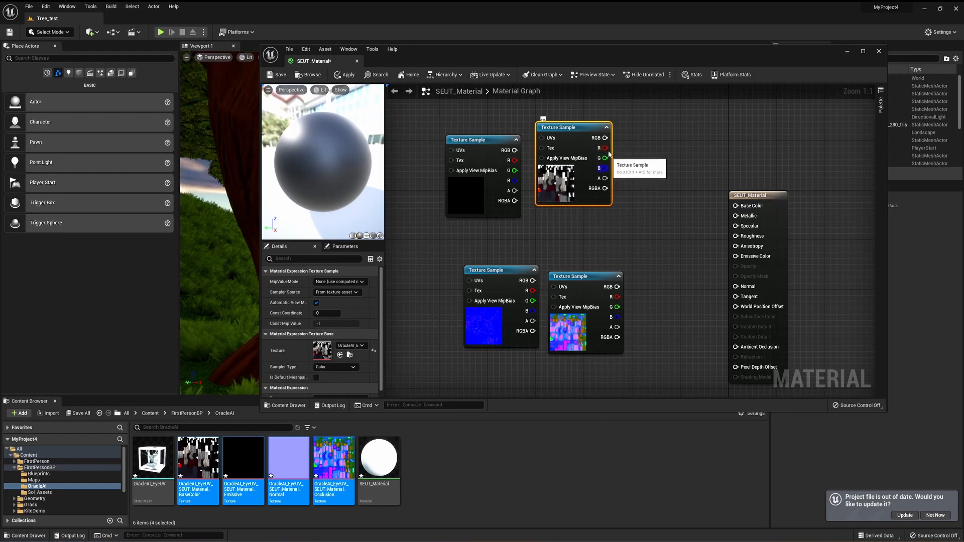
{"action": "left_click_drag", "start_coordinate": [605, 139], "coordinate": [735, 205]}
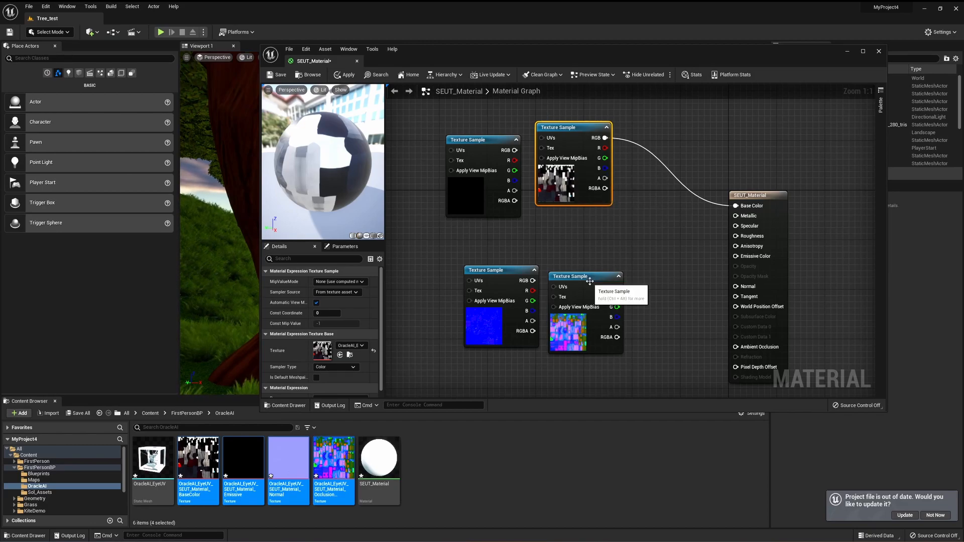
{"action": "left_click_drag", "start_coordinate": [591, 279], "coordinate": [578, 230]}
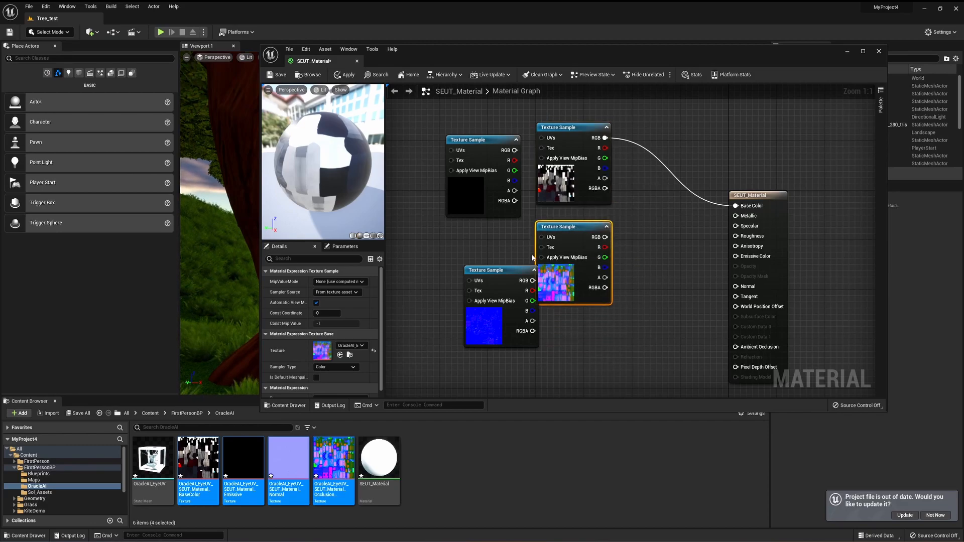
{"action": "left_click_drag", "start_coordinate": [490, 276], "coordinate": [555, 332]}
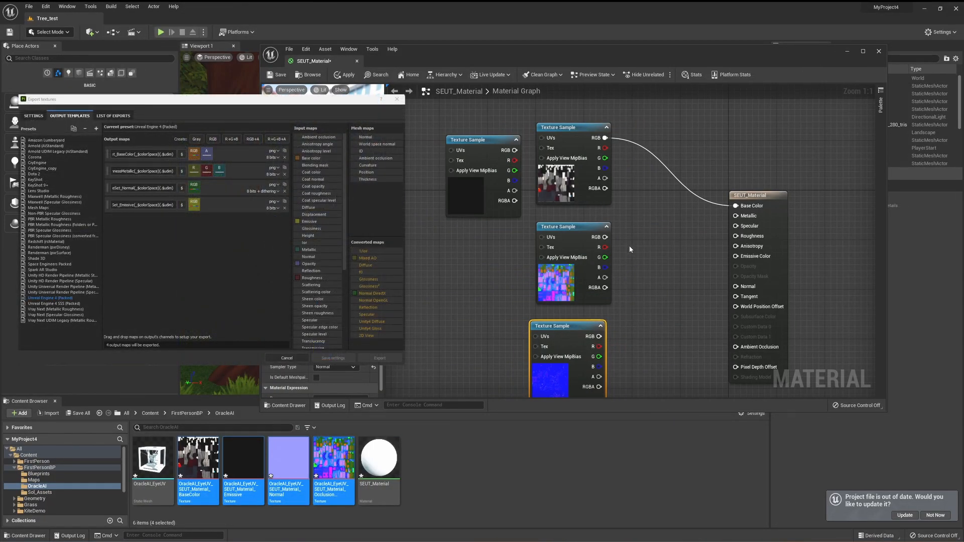
Connect the OcclusionRoughnessMetallic texture's R to Ambient Occlusion, G to Roughness and B to Metallic, and the Normal texture's RGB to Normal
{"action": "left_click_drag", "start_coordinate": [605, 247], "coordinate": [745, 352]}
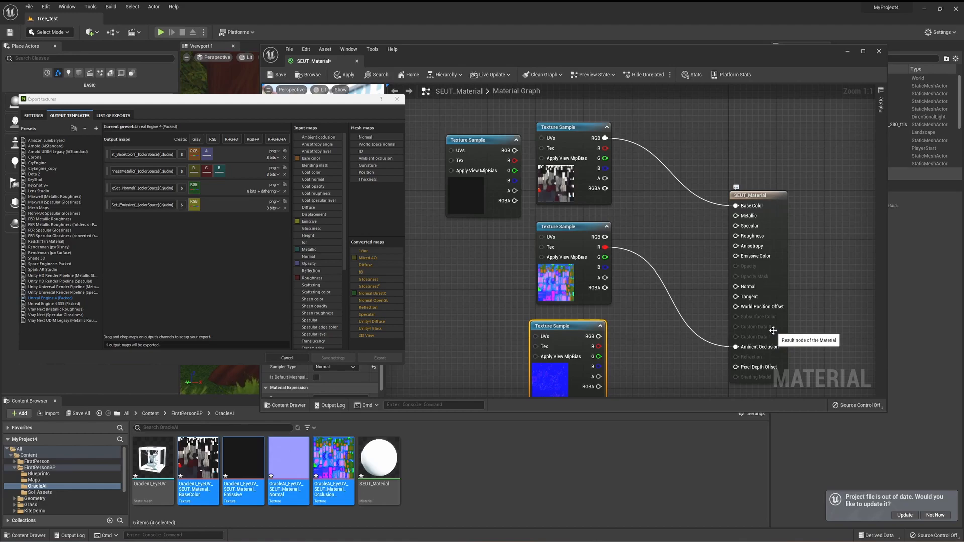
{"action": "left_click_drag", "start_coordinate": [604, 257], "coordinate": [739, 239]}
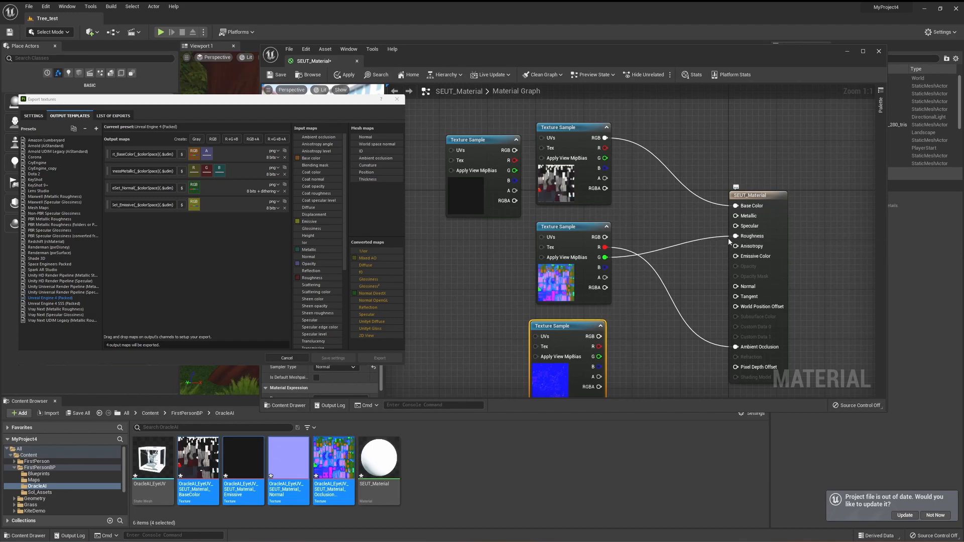
{"action": "left_click_drag", "start_coordinate": [606, 268], "coordinate": [740, 220]}
{"action": "left_click", "coordinate": [667, 321]}
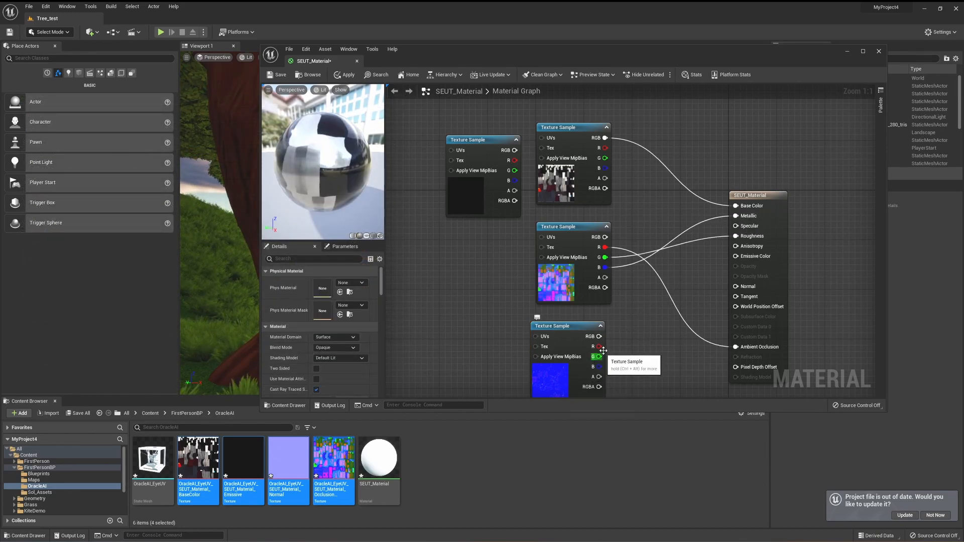
{"action": "left_click_drag", "start_coordinate": [600, 337], "coordinate": [736, 286]}
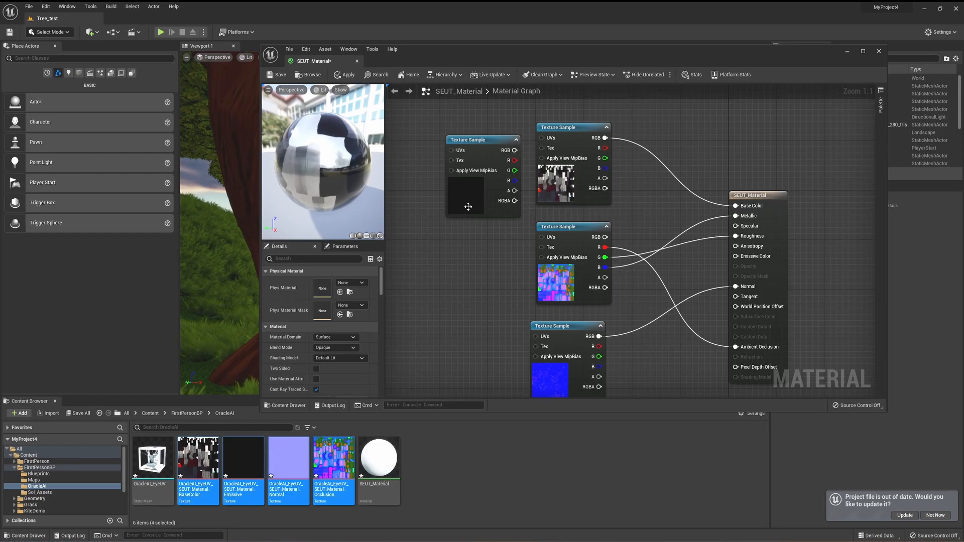
Place the Emissive sample beside the OcclusionRoughnessMetallic sample, connect its RGB to Emissive Color, then save SEUT_Material and close its editor
{"action": "left_click_drag", "start_coordinate": [485, 146], "coordinate": [472, 221]}
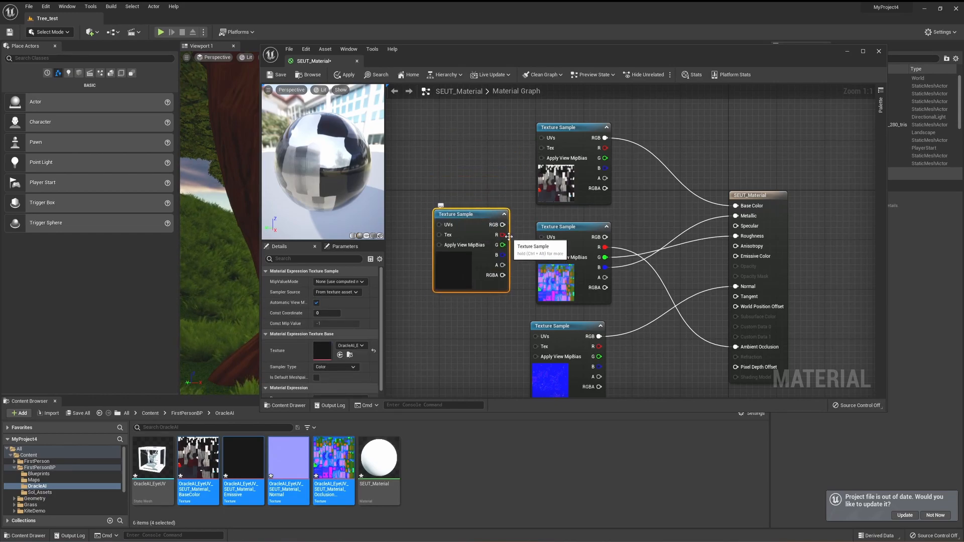
{"action": "left_click_drag", "start_coordinate": [502, 225], "coordinate": [736, 256]}
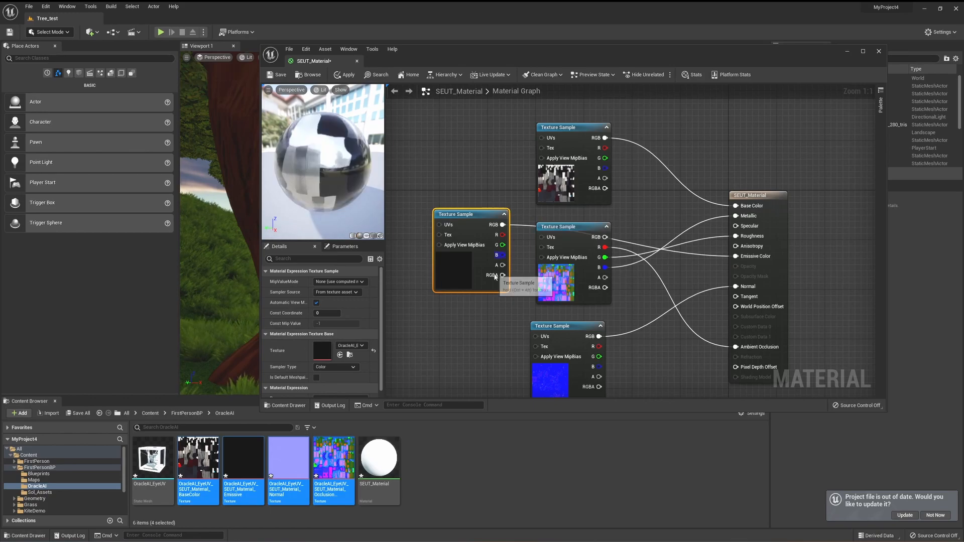
{"action": "left_click_drag", "start_coordinate": [311, 176], "coordinate": [351, 177]}
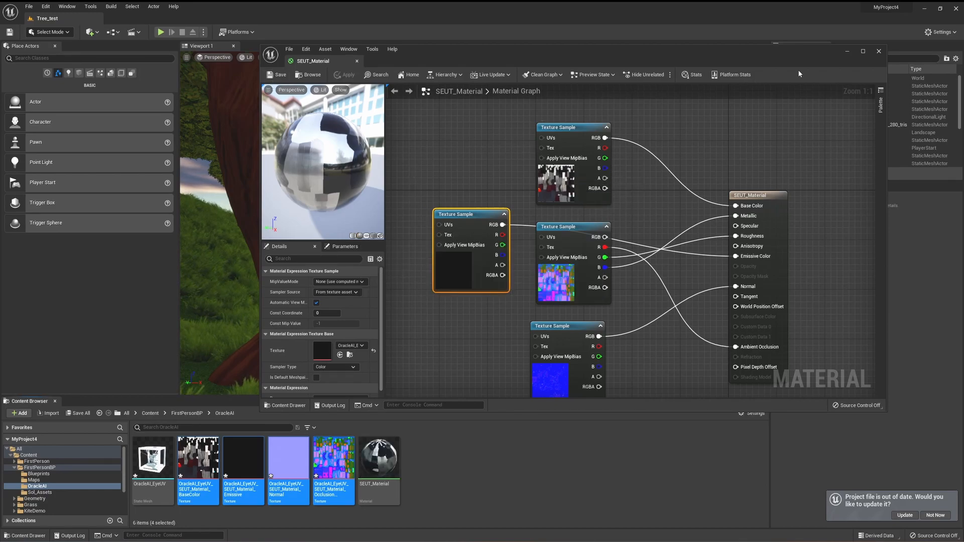
{"action": "left_click", "coordinate": [879, 51]}
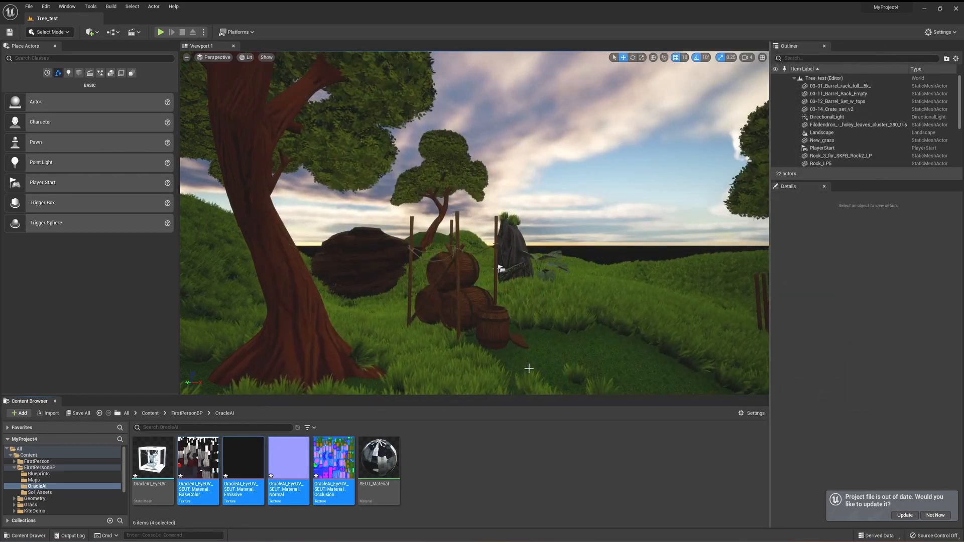
Assign SEUT_Material to the Element 0 material slot of the OracleAI_EyeUV mesh, inspect the textured model and close the mesh editor
{"action": "left_click", "coordinate": [147, 463]}
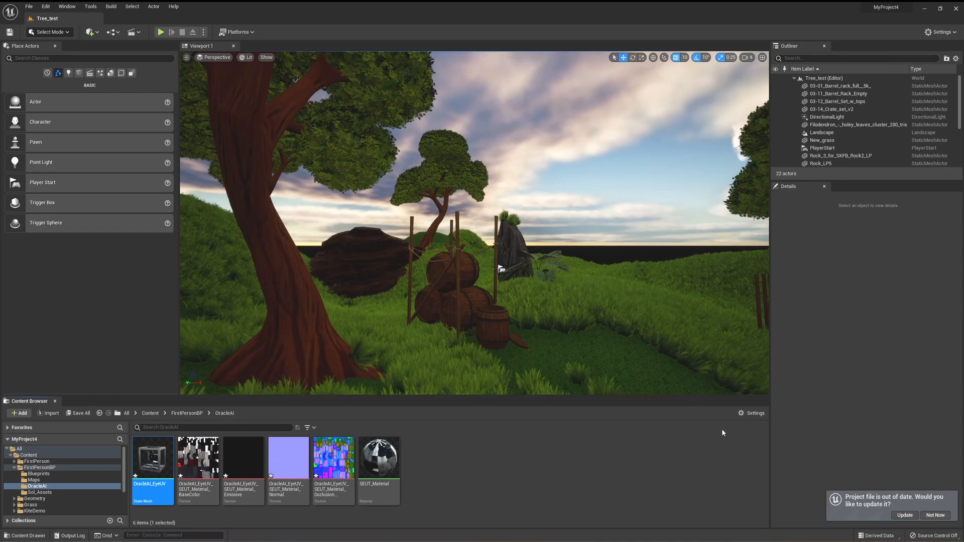
{"action": "double_click", "coordinate": [153, 455]}
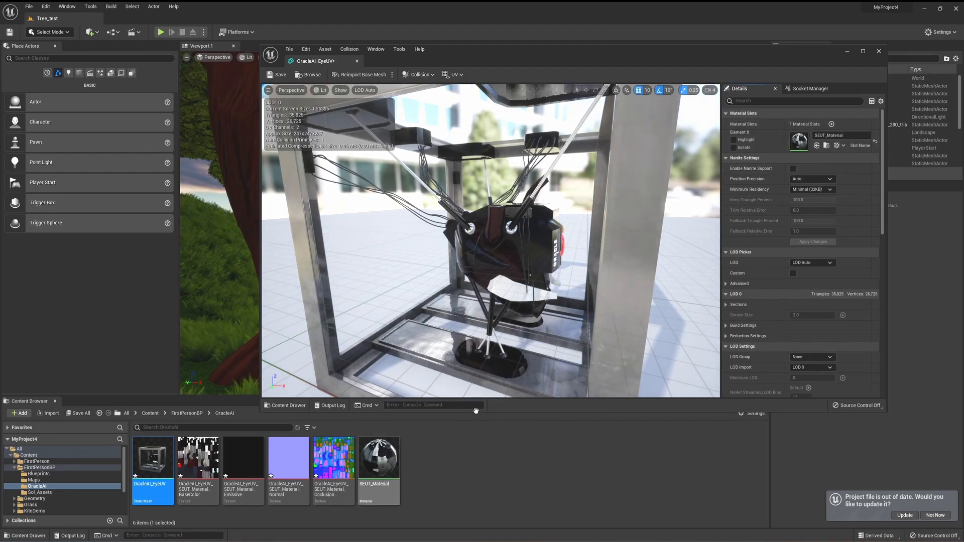
{"action": "left_click_drag", "start_coordinate": [379, 458], "coordinate": [801, 144]}
{"action": "left_click_drag", "start_coordinate": [657, 288], "coordinate": [437, 284]}
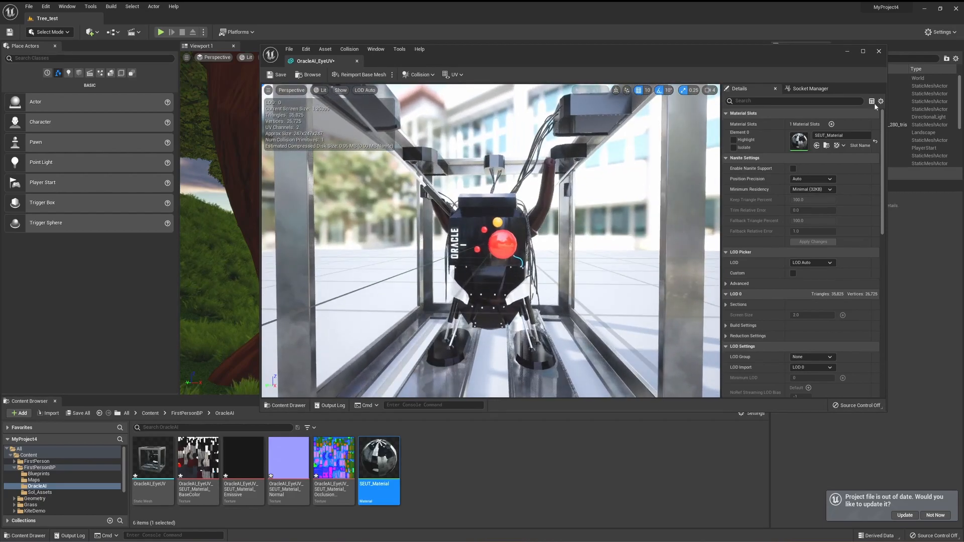
{"action": "left_click", "coordinate": [879, 51]}
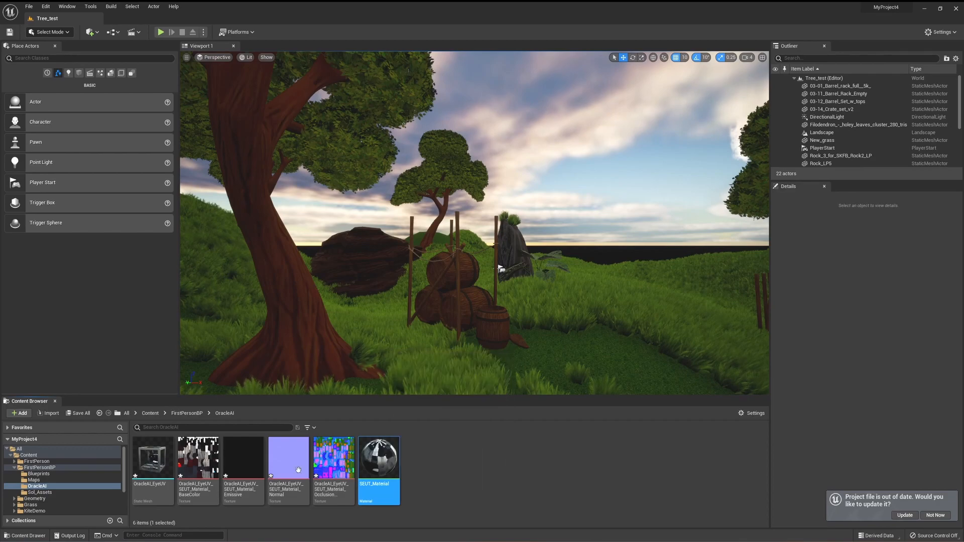
Place the OracleAI_EyeUV mesh in the level on the grass beside the barrels and rotate it about its vertical axis
{"action": "left_click_drag", "start_coordinate": [169, 464], "coordinate": [588, 271]}
{"action": "key", "text": "e"}
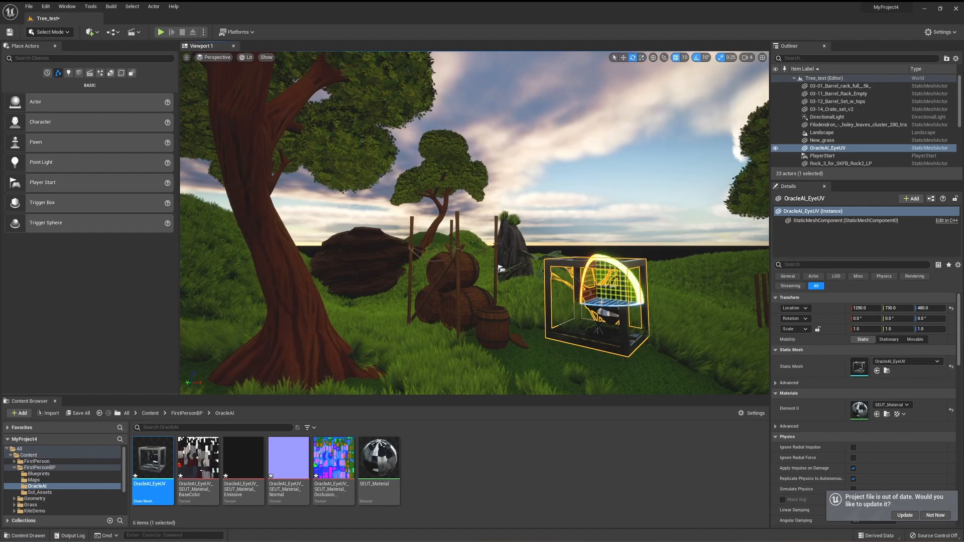
{"action": "left_click_drag", "start_coordinate": [616, 305], "coordinate": [585, 311]}
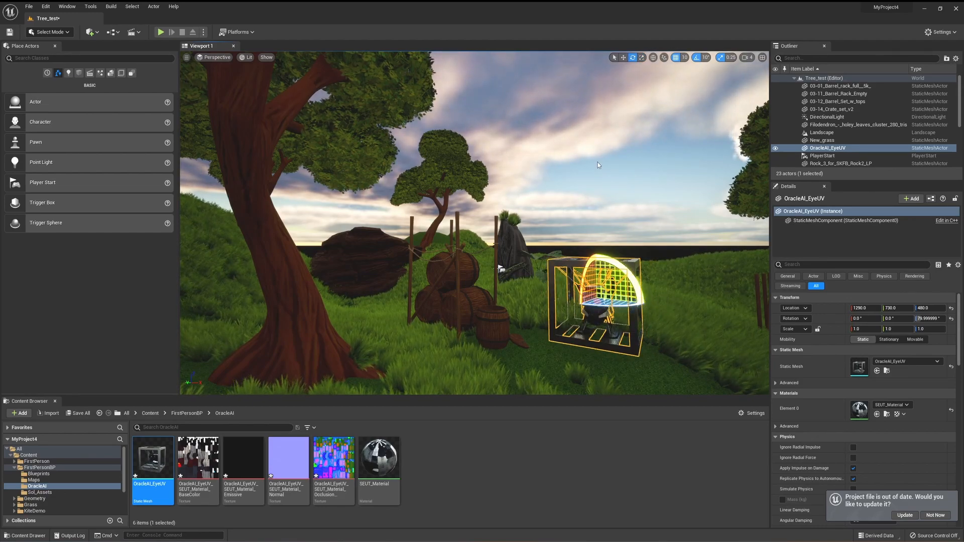
Play the level and walk the first-person character around the OracleAI_EyeUV model to examine its textures in the scene
{"action": "left_click", "coordinate": [160, 34]}
{"action": "left_click", "coordinate": [556, 274]}
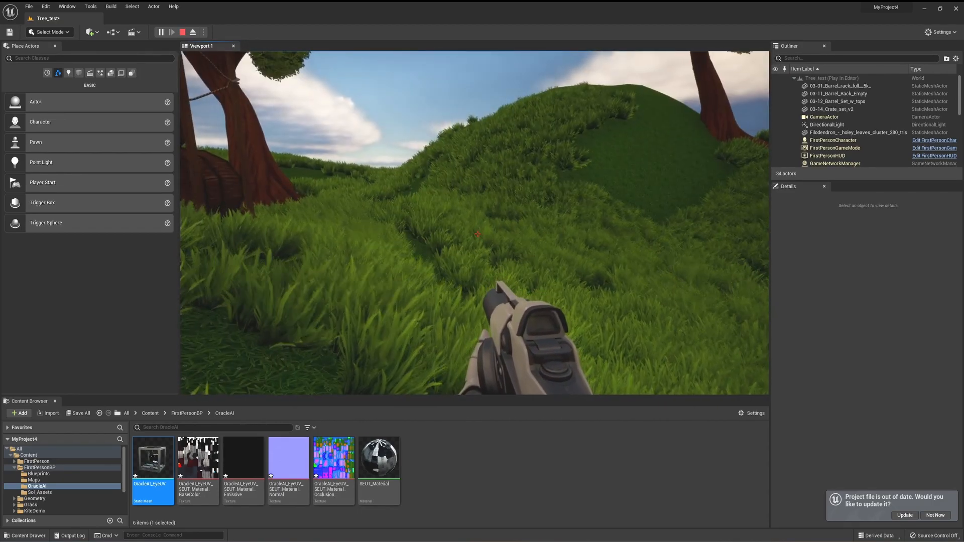
{"action": "key", "text": "w"}
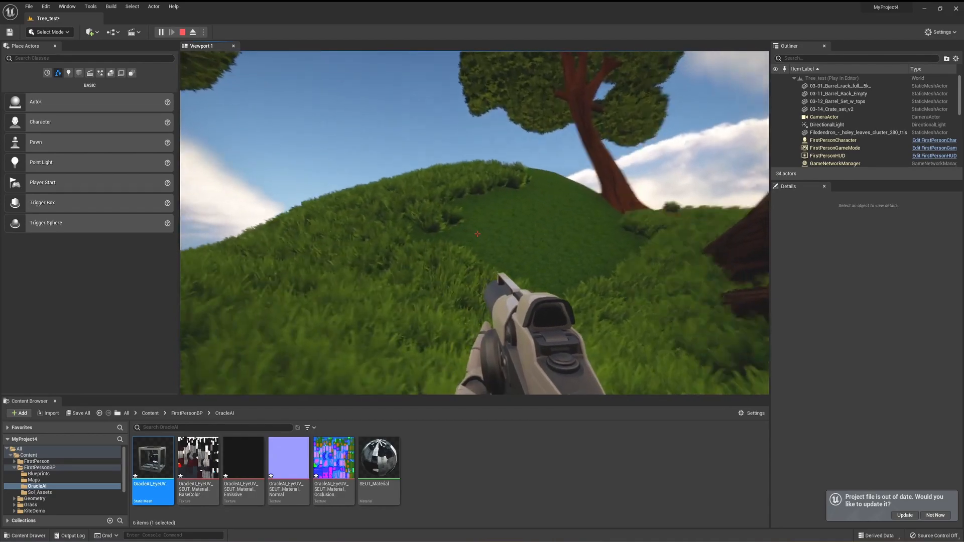
{"action": "key", "text": "w"}
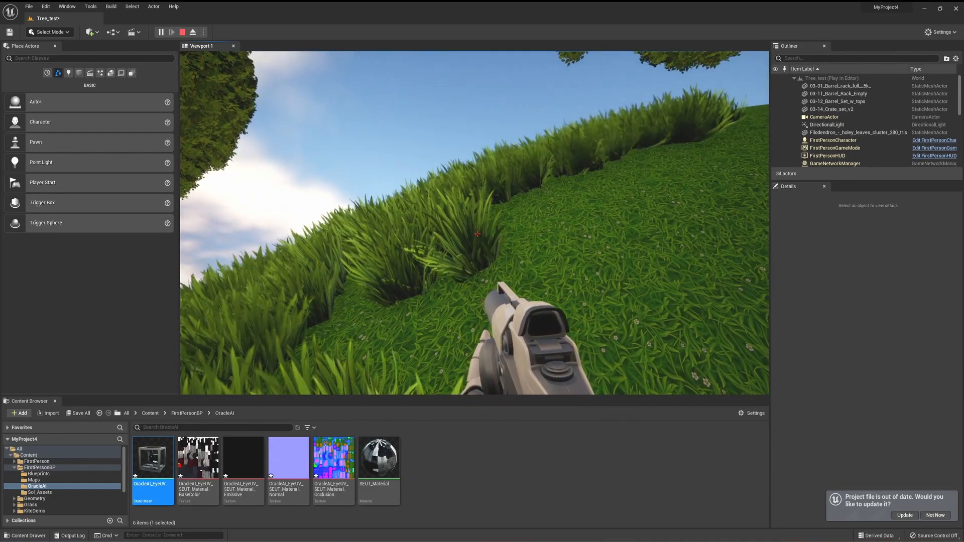
{"action": "key", "text": "w"}
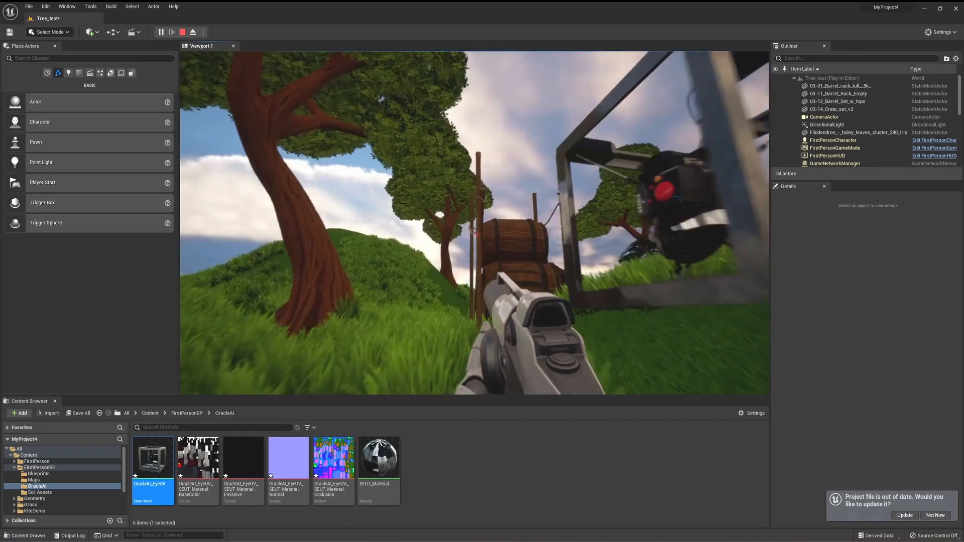
{"action": "key", "text": "a"}
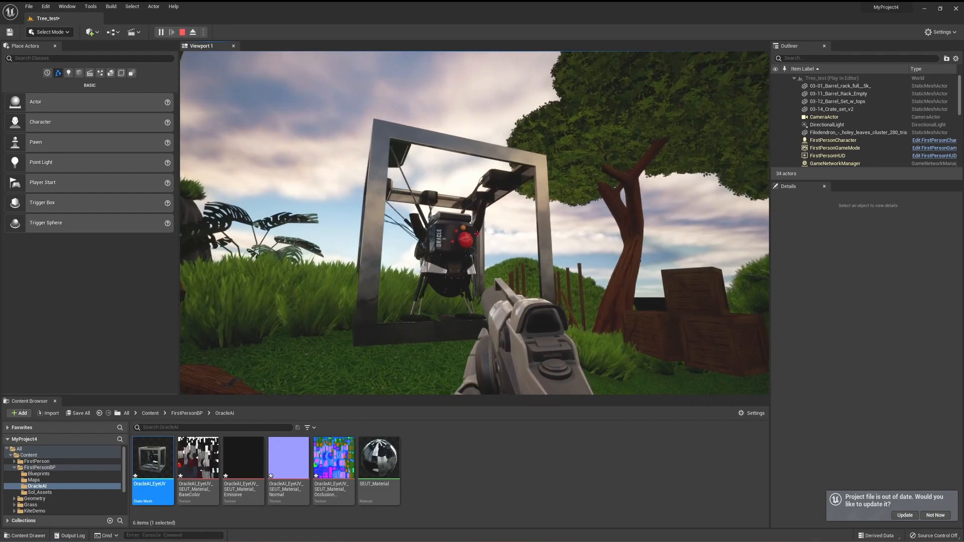
{"action": "key", "text": "w"}
{"action": "key", "text": "a"}
{"action": "key", "text": "d"}
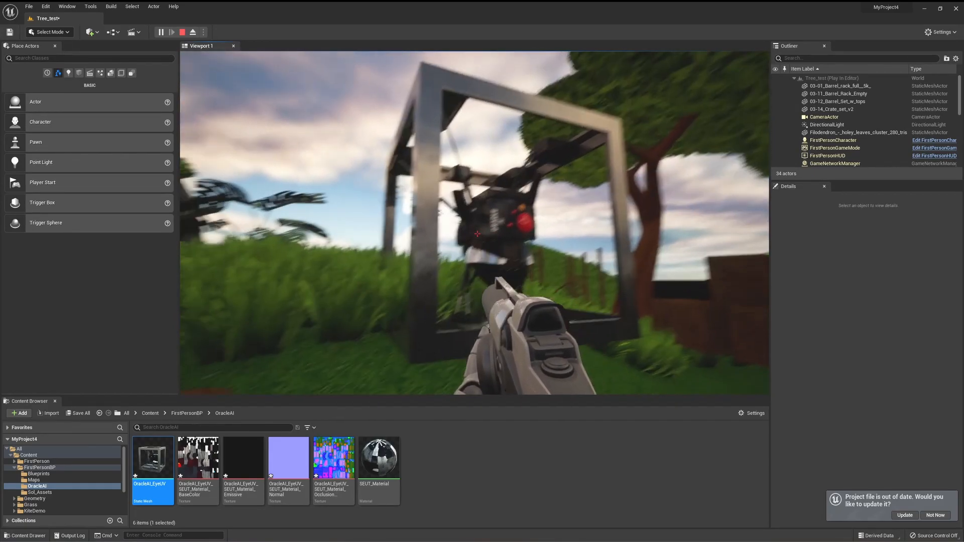
{"action": "key", "text": "d"}
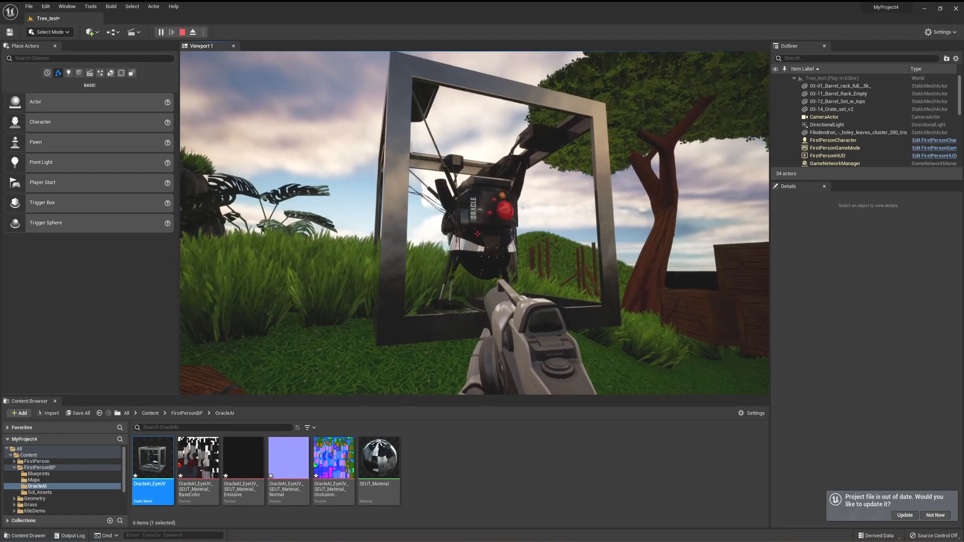